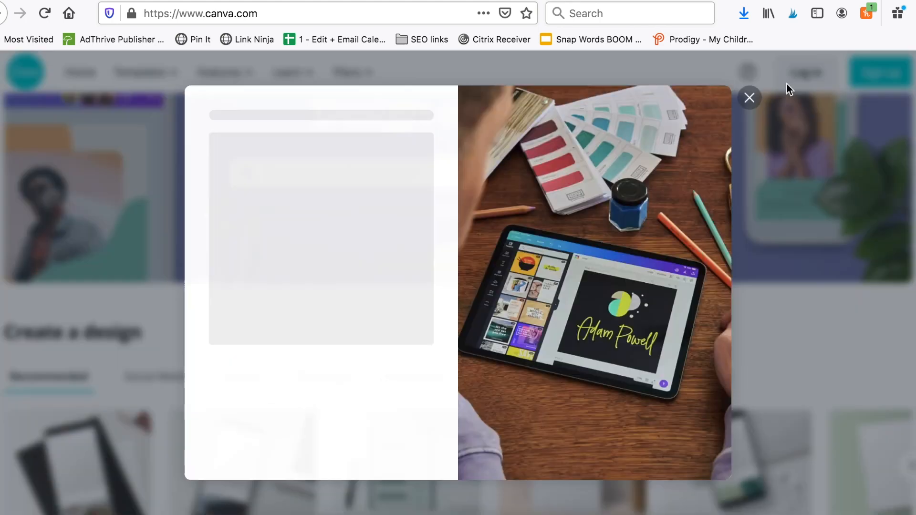
Log in to the account and look over the home page's recommended design types and existing designs.
{"action": "left_click", "coordinate": [328, 429]}
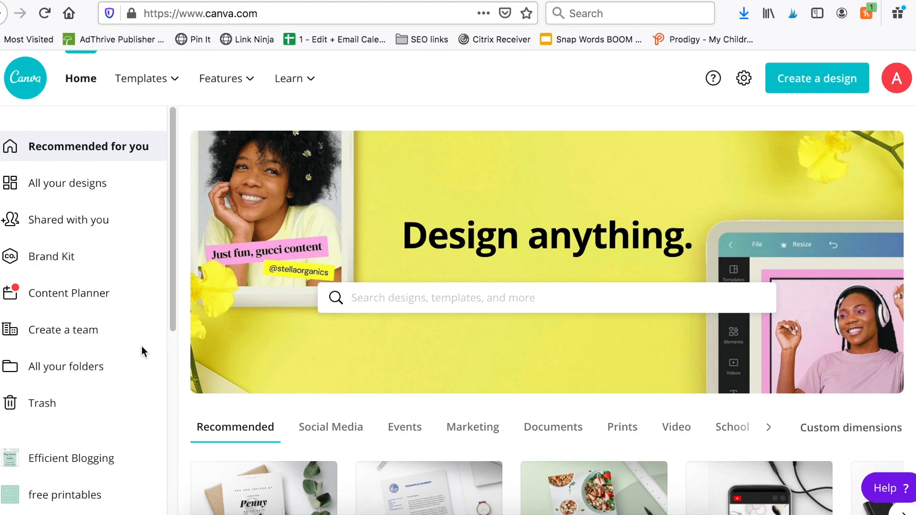
{"action": "scroll", "coordinate": [462, 315], "scroll_direction": "down", "scroll_amount": 3}
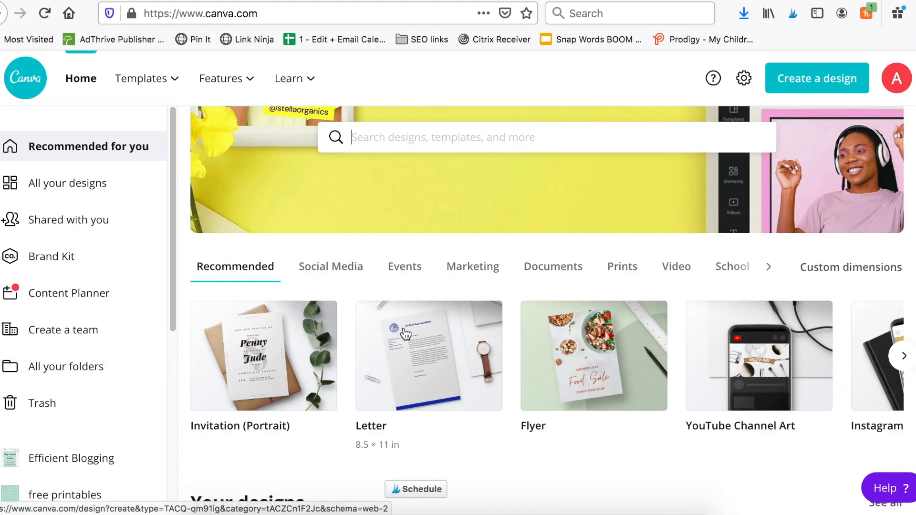
{"action": "scroll", "coordinate": [406, 333], "scroll_direction": "down", "scroll_amount": 3}
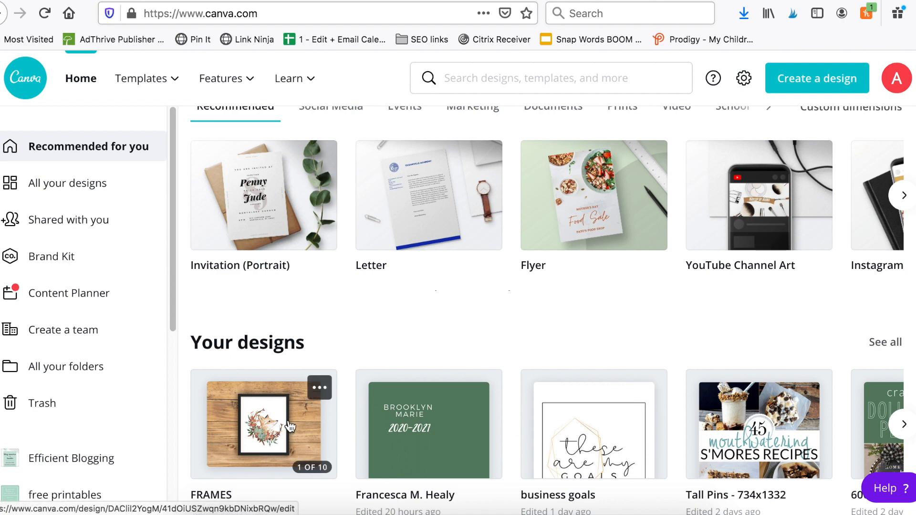
{"action": "scroll", "coordinate": [410, 382], "scroll_direction": "down", "scroll_amount": 1}
{"action": "scroll", "coordinate": [417, 377], "scroll_direction": "up", "scroll_amount": 3}
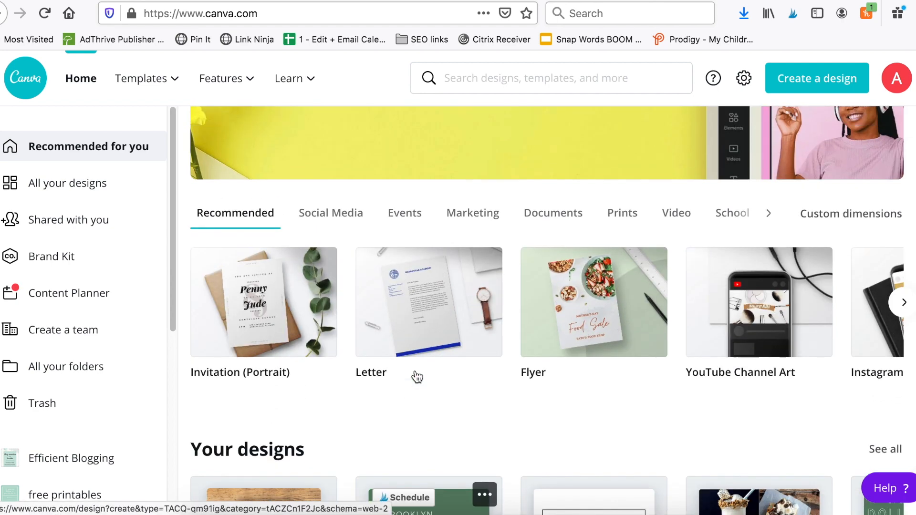
{"action": "scroll", "coordinate": [416, 372], "scroll_direction": "up", "scroll_amount": 4}
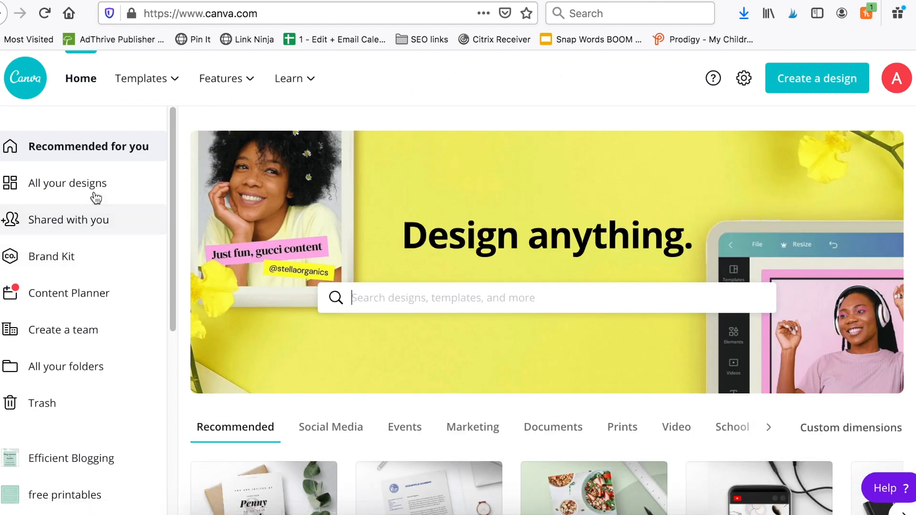
Look through the Social Media and Events design types and create a blank Invitation (Portrait) design.
{"action": "left_click", "coordinate": [351, 428]}
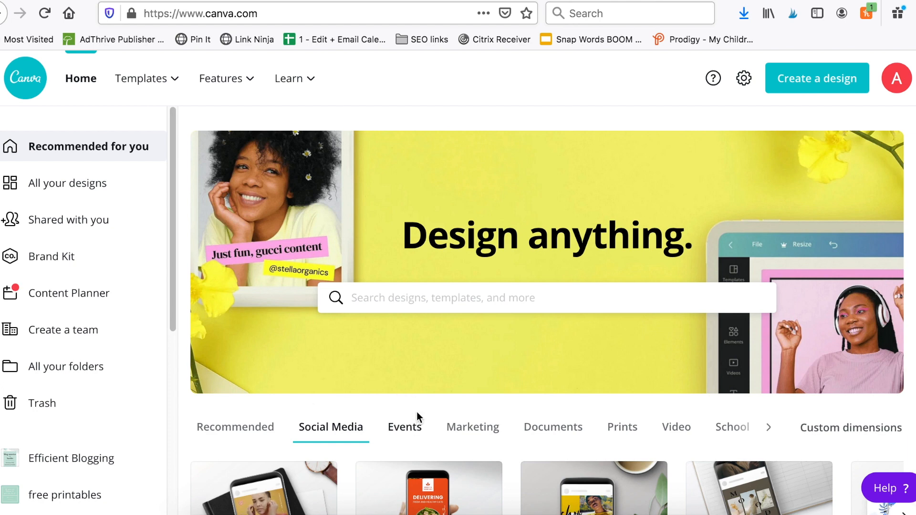
{"action": "scroll", "coordinate": [401, 401], "scroll_direction": "down", "scroll_amount": 3}
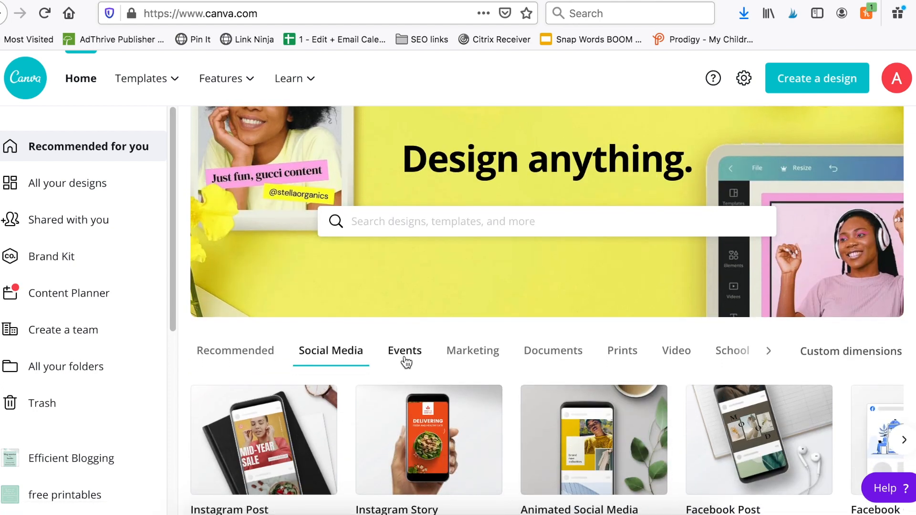
{"action": "left_click", "coordinate": [405, 353]}
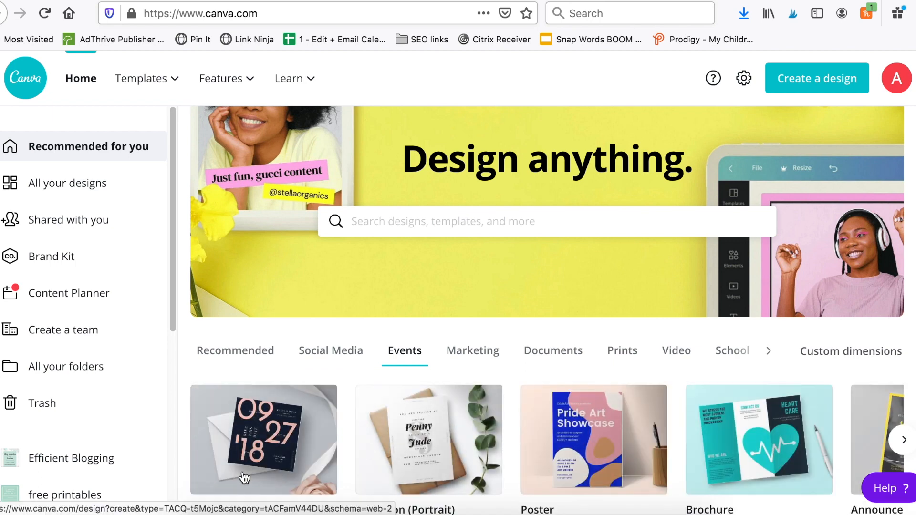
{"action": "scroll", "coordinate": [377, 406], "scroll_direction": "down", "scroll_amount": 1}
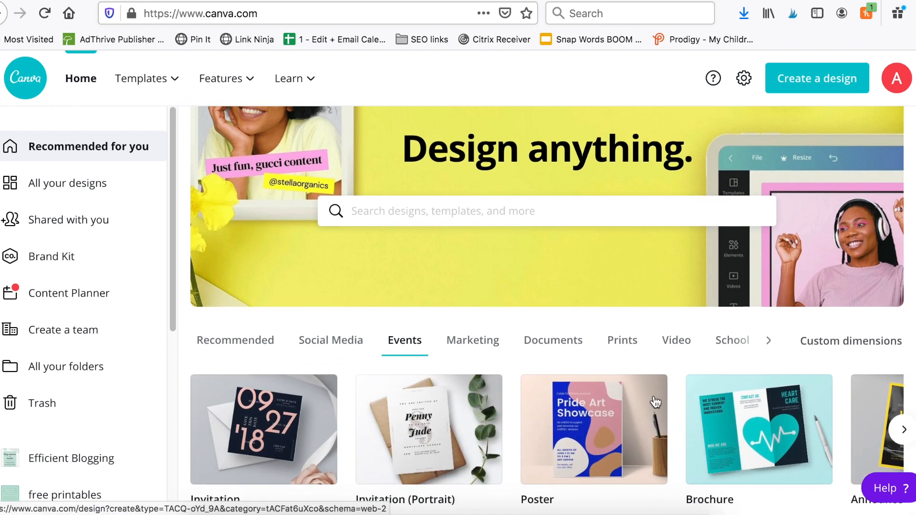
{"action": "left_click", "coordinate": [313, 421]}
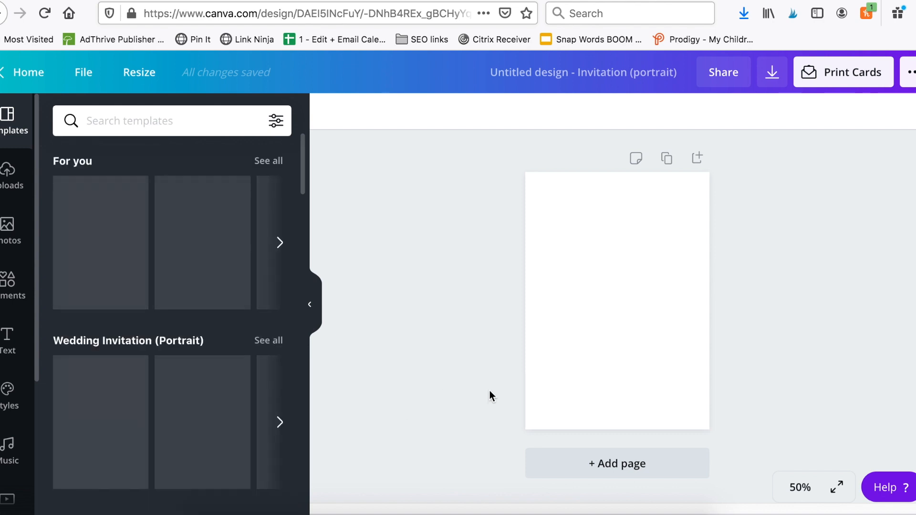
Add the uploaded photo of the girl with the 2nd Grade chalkboard and move it toward the page's lower-right corner.
{"action": "left_click", "coordinate": [6, 241]}
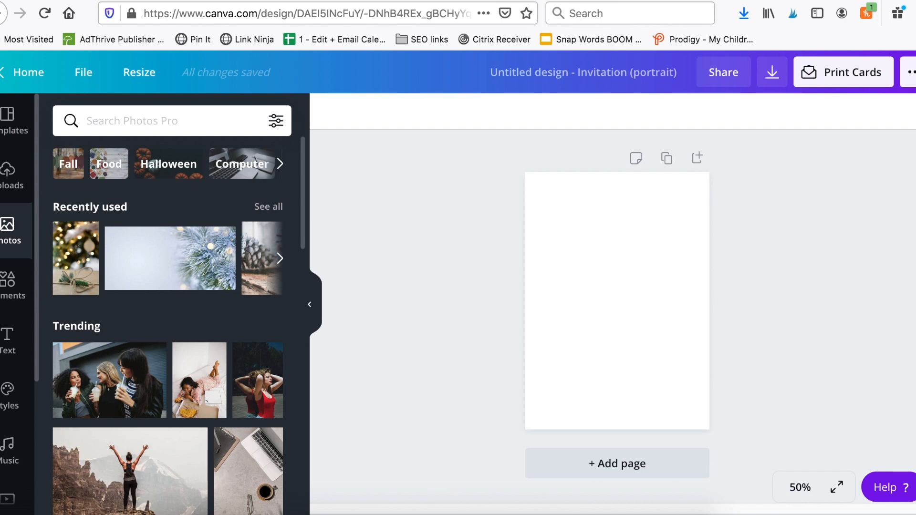
{"action": "left_click", "coordinate": [8, 171]}
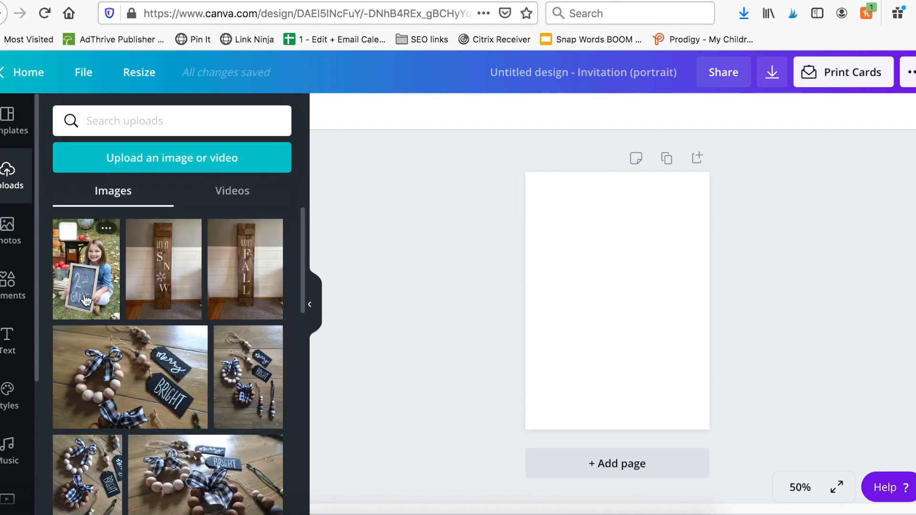
{"action": "left_click", "coordinate": [88, 297]}
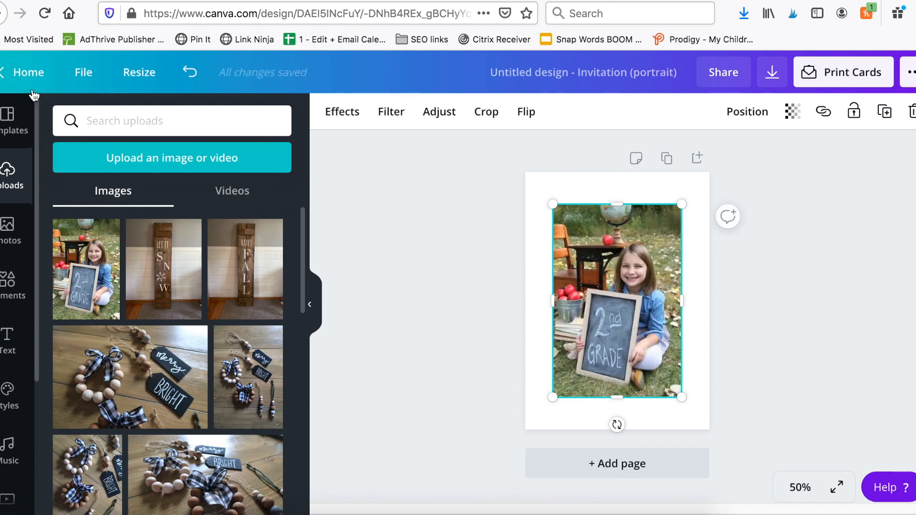
{"action": "left_click", "coordinate": [9, 281]}
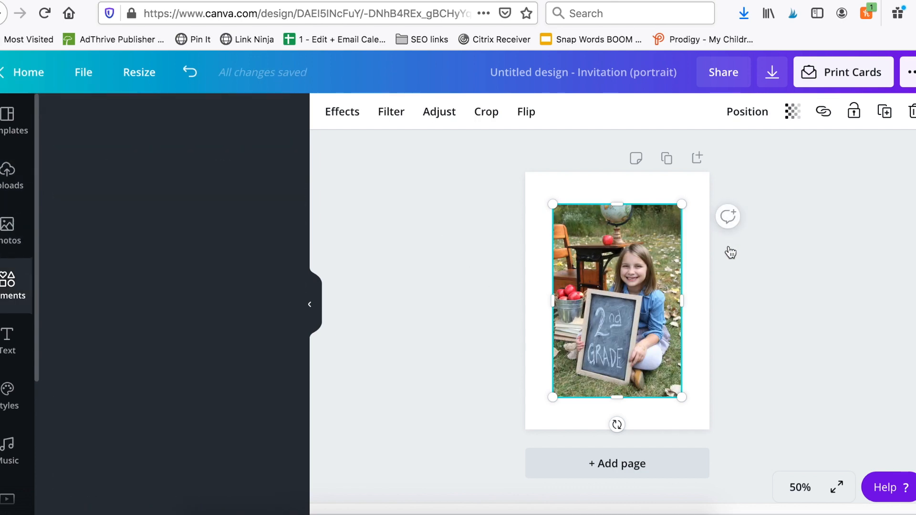
{"action": "left_click", "coordinate": [647, 337]}
{"action": "left_click_drag", "start_coordinate": [604, 277], "coordinate": [625, 298]}
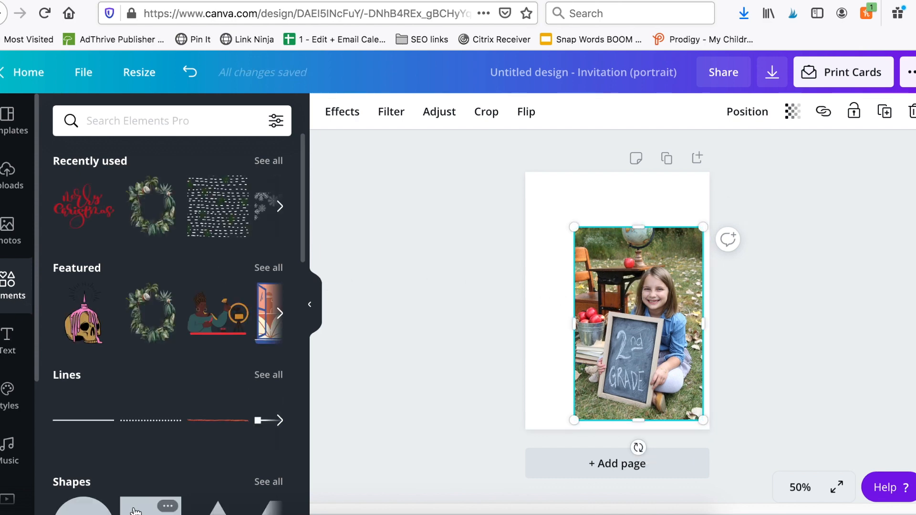
Add a square shape and stretch it past the page edges so it covers the whole page.
{"action": "left_click", "coordinate": [143, 512]}
{"action": "left_click_drag", "start_coordinate": [567, 242], "coordinate": [487, 152]}
{"action": "scroll", "coordinate": [140, 458], "scroll_direction": "down", "scroll_amount": 3}
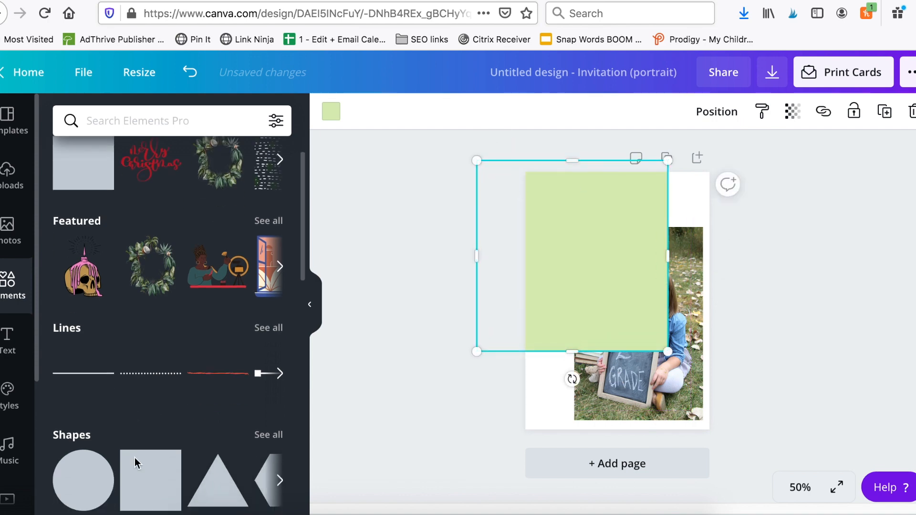
{"action": "left_click_drag", "start_coordinate": [667, 256], "coordinate": [754, 256]}
{"action": "left_click_drag", "start_coordinate": [614, 347], "coordinate": [615, 434]}
Recolor the full-page square with the dark green brand color and send it backward behind the photo.
{"action": "left_click", "coordinate": [331, 112]}
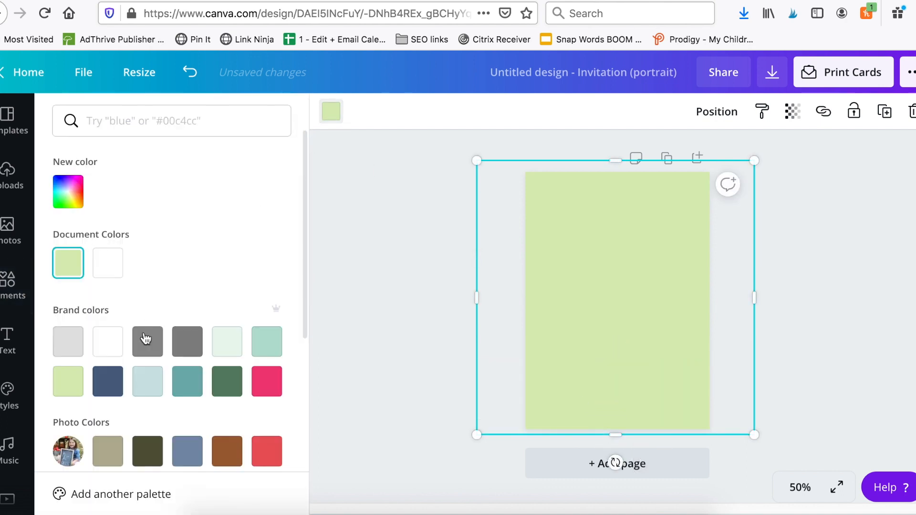
{"action": "left_click", "coordinate": [238, 396]}
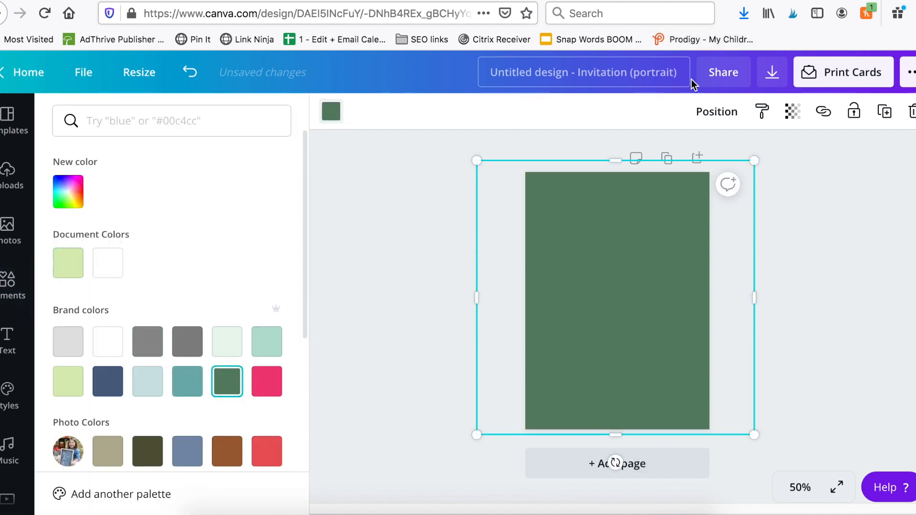
{"action": "left_click", "coordinate": [714, 112]}
{"action": "left_click", "coordinate": [666, 160]}
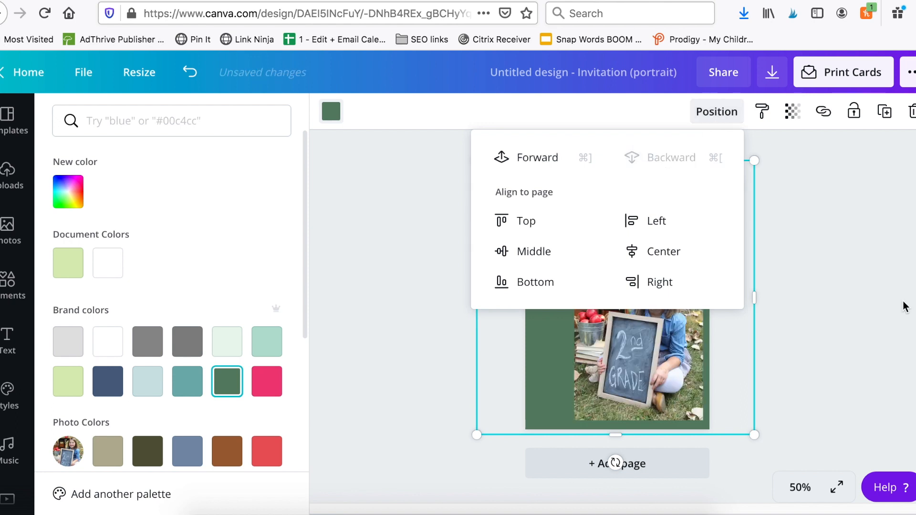
Remove the background from the photo of the girl with the Background Remover effect.
{"action": "left_click", "coordinate": [666, 296]}
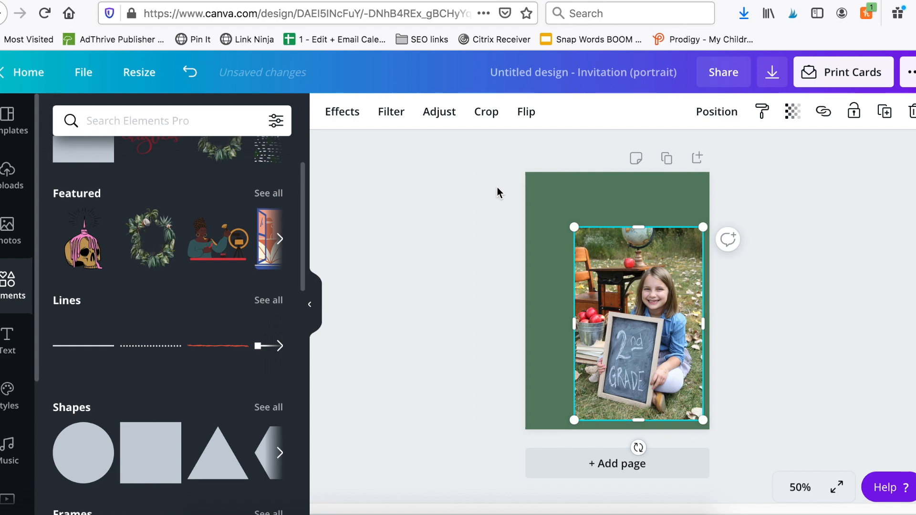
{"action": "left_click", "coordinate": [343, 111]}
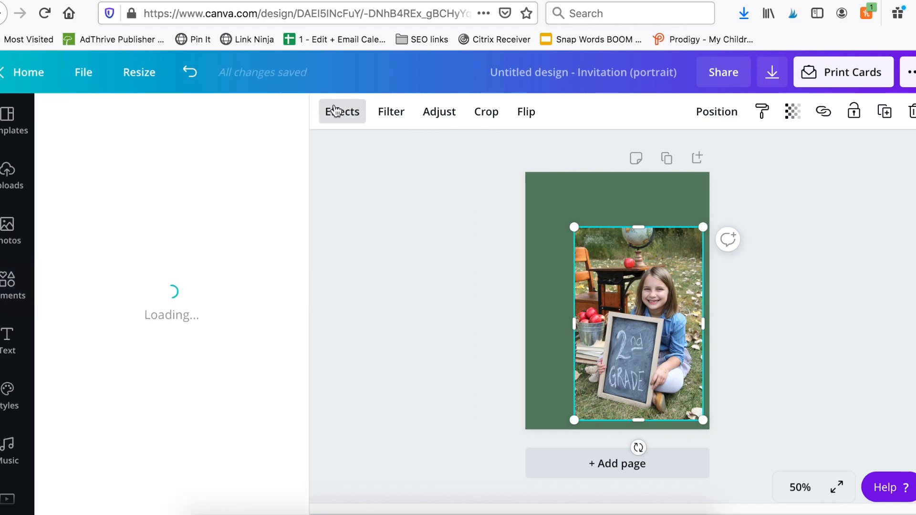
{"action": "left_click", "coordinate": [149, 191]}
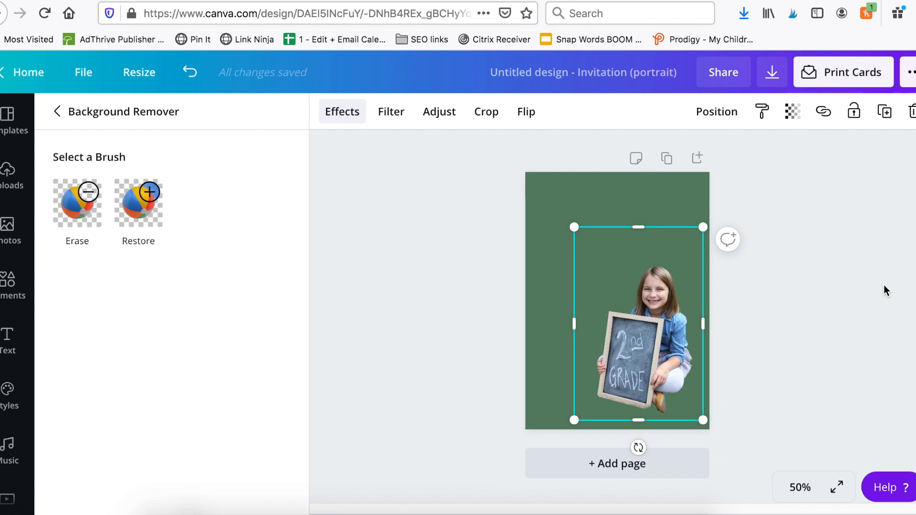
Enlarge the cut-out of the girl to nearly fill the page, reposition it, and leave the Background Remover.
{"action": "left_click_drag", "start_coordinate": [581, 231], "coordinate": [521, 142]}
{"action": "left_click_drag", "start_coordinate": [647, 290], "coordinate": [651, 281]}
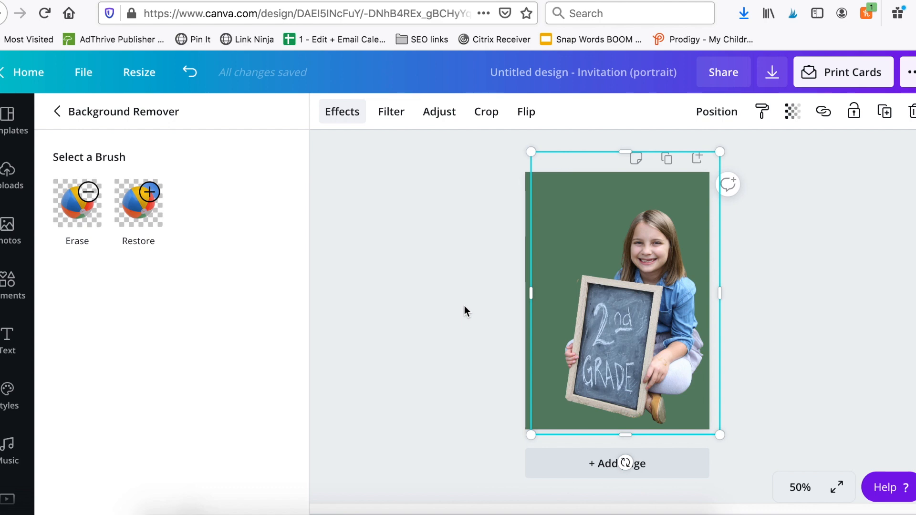
{"action": "left_click", "coordinate": [397, 250]}
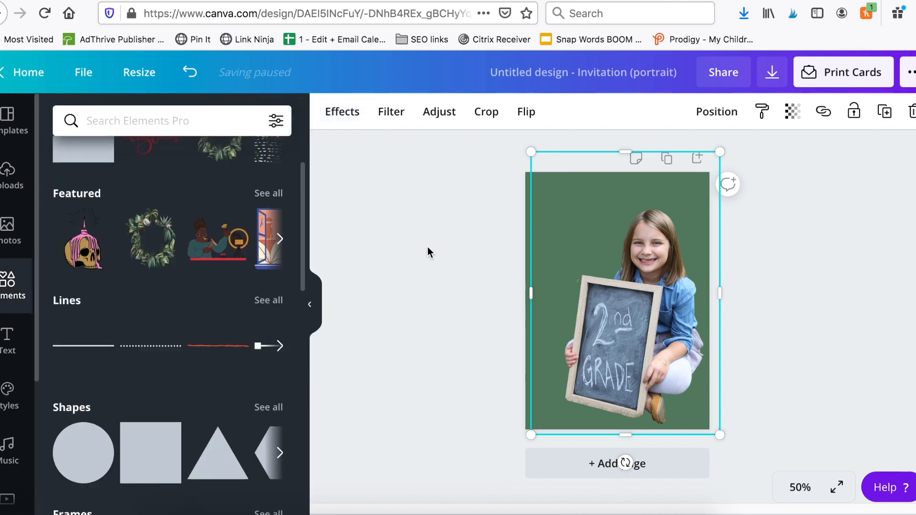
Browse the ready-made font combinations in the text library for a style that suits the invitation.
{"action": "left_click", "coordinate": [7, 340]}
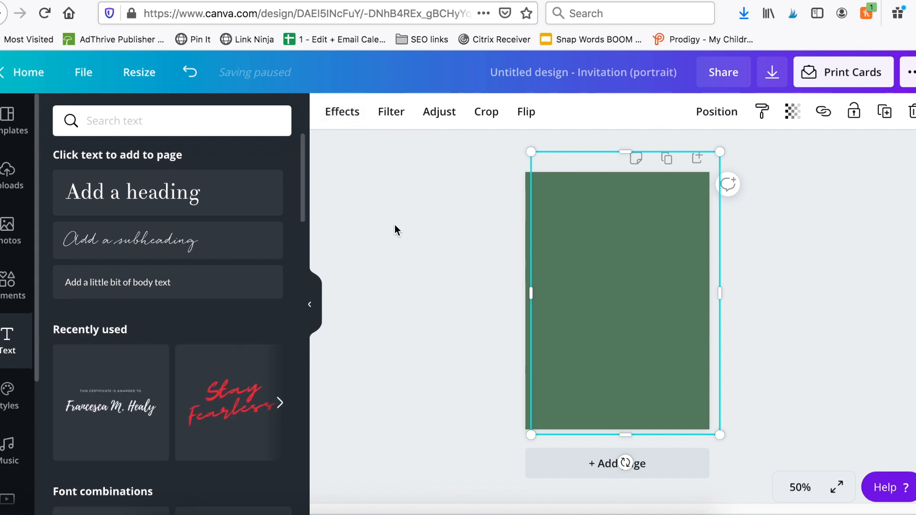
{"action": "scroll", "coordinate": [205, 338], "scroll_direction": "down", "scroll_amount": 8}
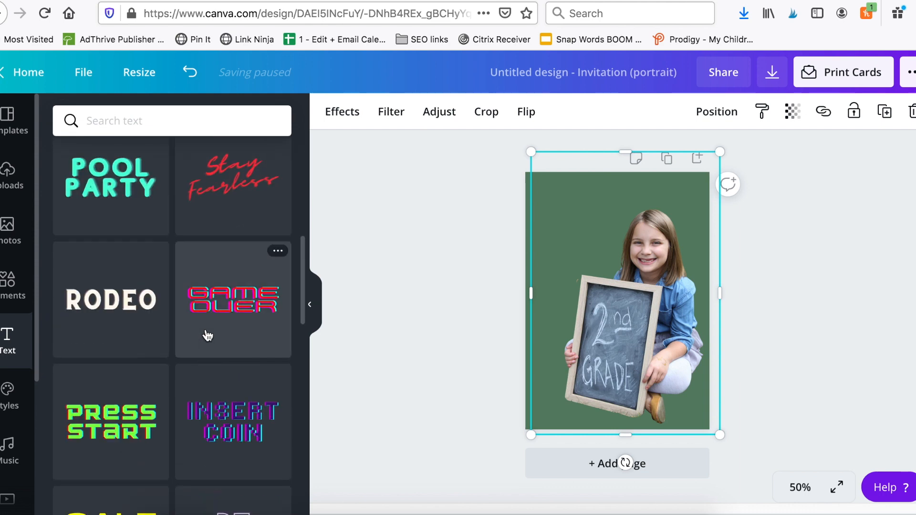
{"action": "scroll", "coordinate": [208, 336], "scroll_direction": "up", "scroll_amount": 1}
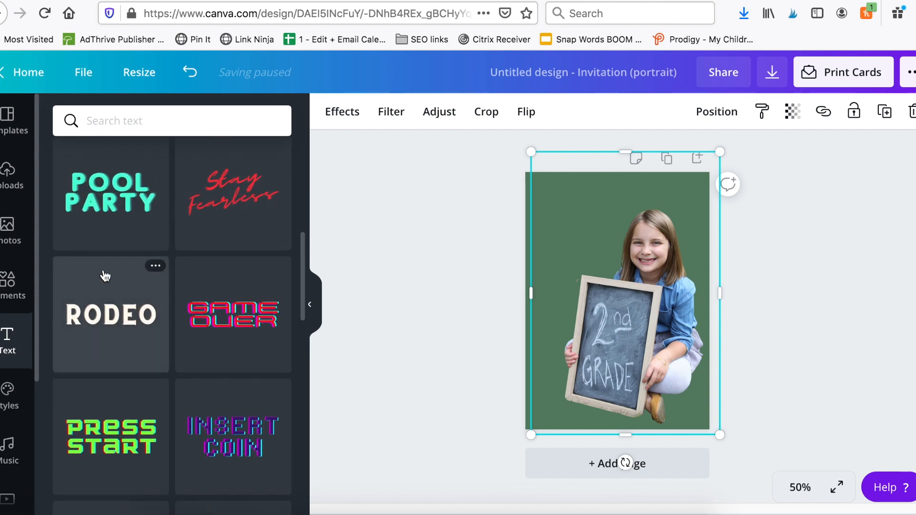
{"action": "scroll", "coordinate": [148, 313], "scroll_direction": "down", "scroll_amount": 10}
{"action": "scroll", "coordinate": [150, 316], "scroll_direction": "down", "scroll_amount": 5}
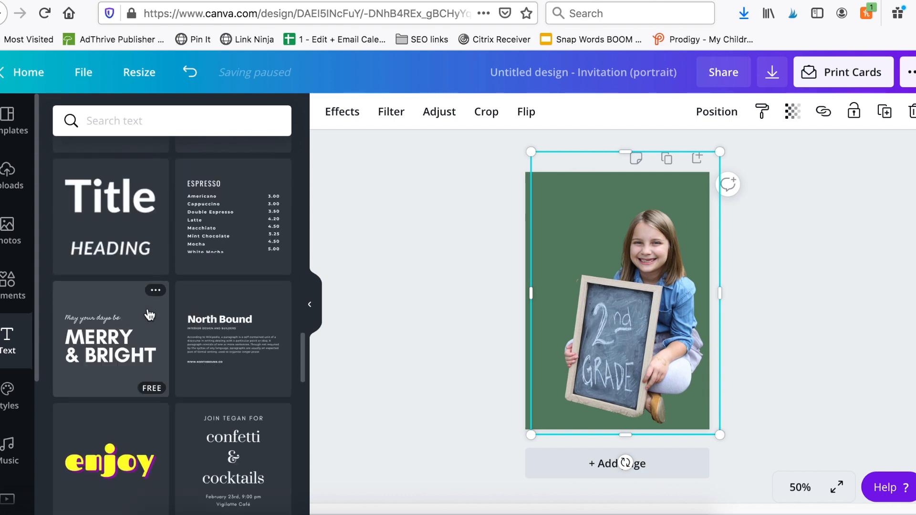
{"action": "scroll", "coordinate": [149, 315], "scroll_direction": "down", "scroll_amount": 6}
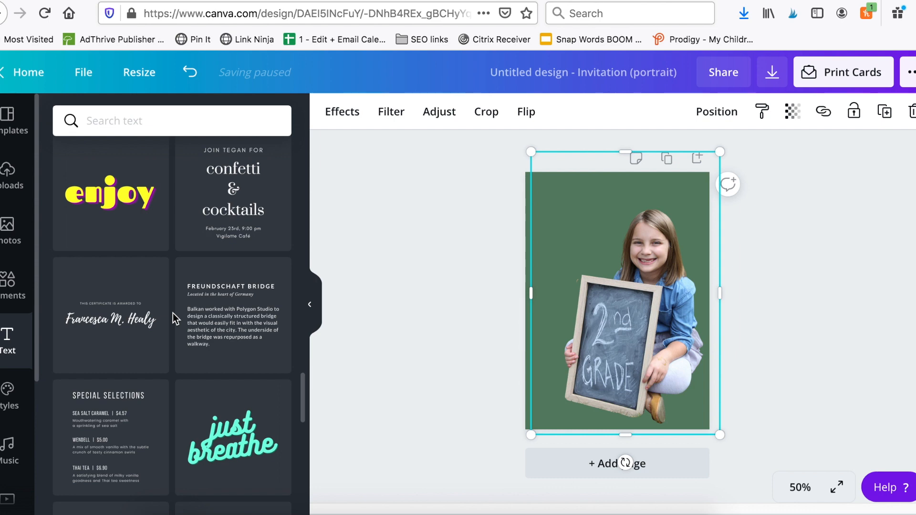
{"action": "scroll", "coordinate": [112, 349], "scroll_direction": "down", "scroll_amount": 3}
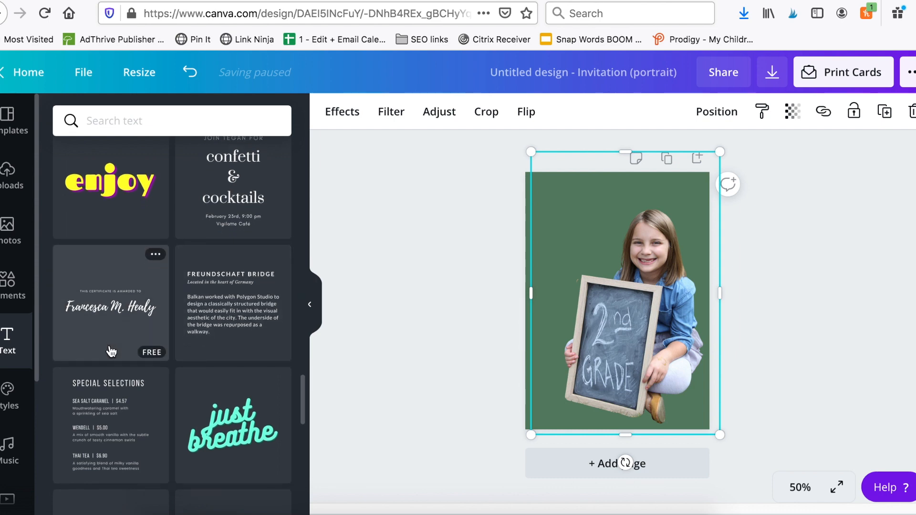
{"action": "scroll", "coordinate": [111, 347], "scroll_direction": "down", "scroll_amount": 6}
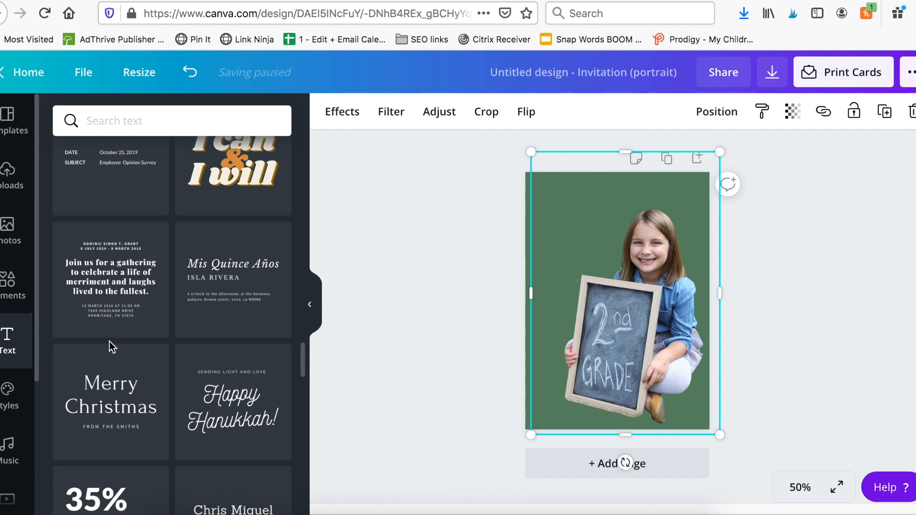
{"action": "scroll", "coordinate": [110, 347], "scroll_direction": "down", "scroll_amount": 4}
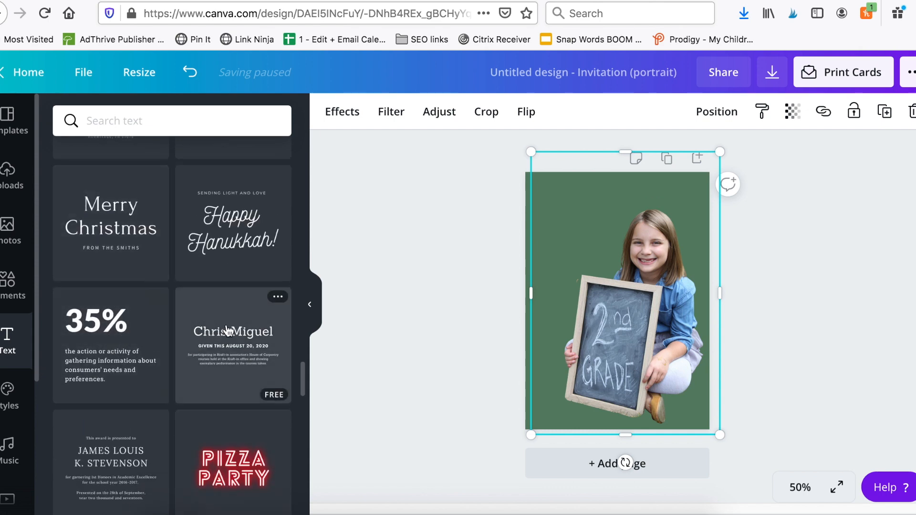
{"action": "scroll", "coordinate": [128, 256], "scroll_direction": "down", "scroll_amount": 10}
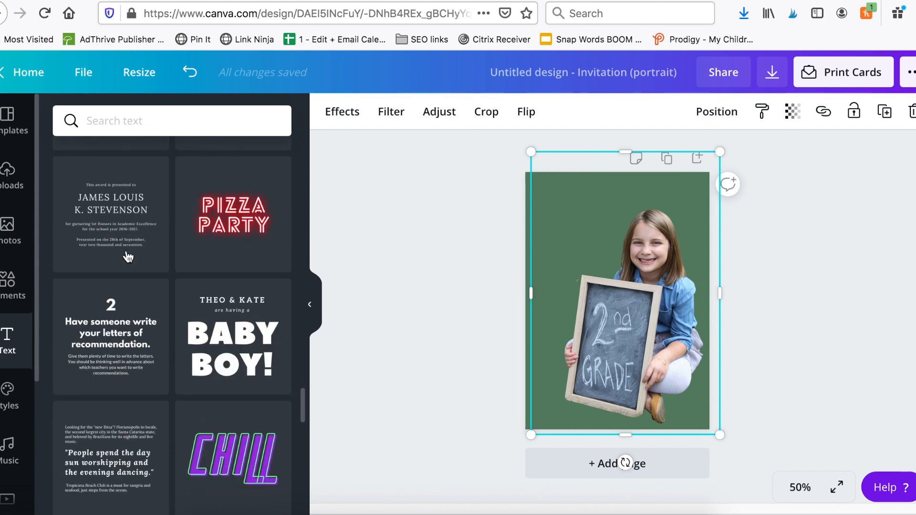
{"action": "scroll", "coordinate": [128, 257], "scroll_direction": "down", "scroll_amount": 8}
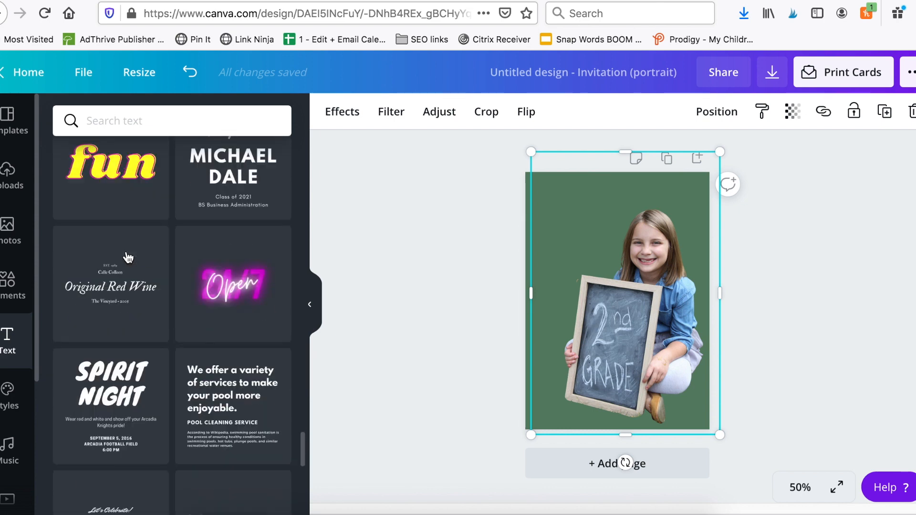
{"action": "scroll", "coordinate": [128, 258], "scroll_direction": "down", "scroll_amount": 4}
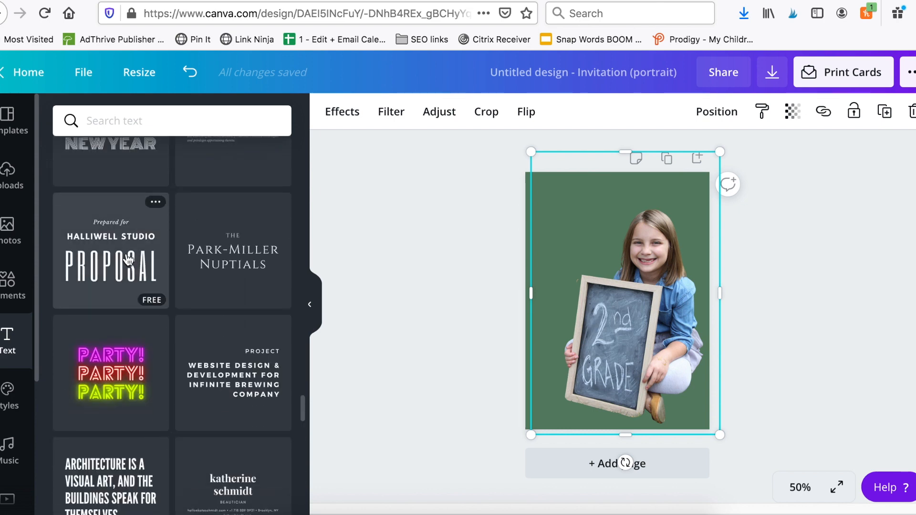
{"action": "scroll", "coordinate": [200, 406], "scroll_direction": "down", "scroll_amount": 5}
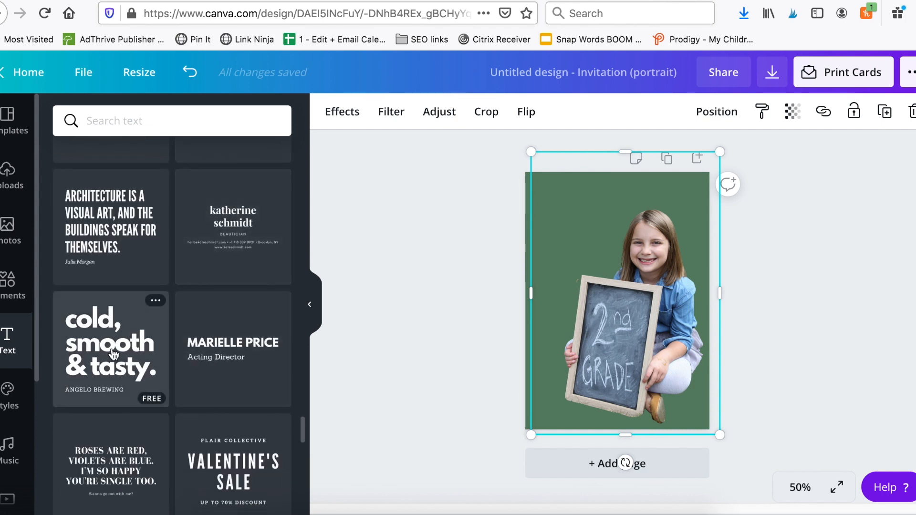
{"action": "left_click", "coordinate": [209, 364]}
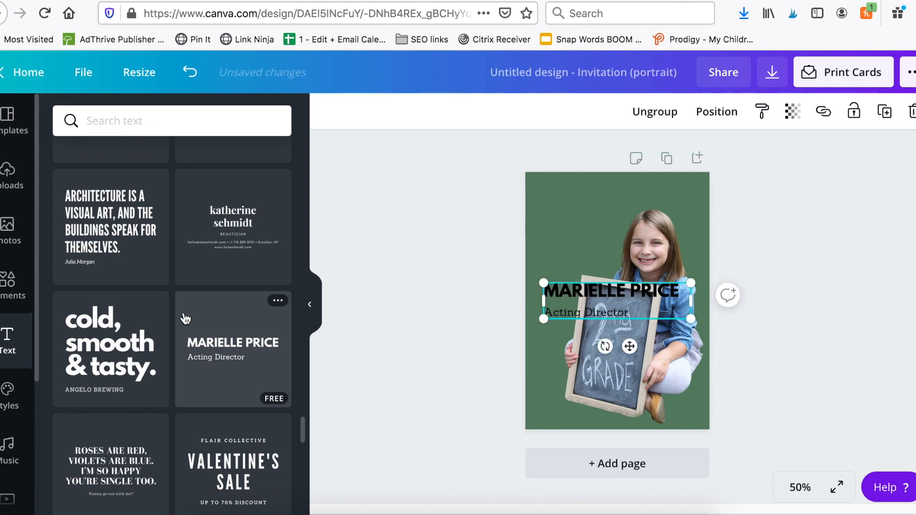
{"action": "left_click", "coordinate": [584, 308]}
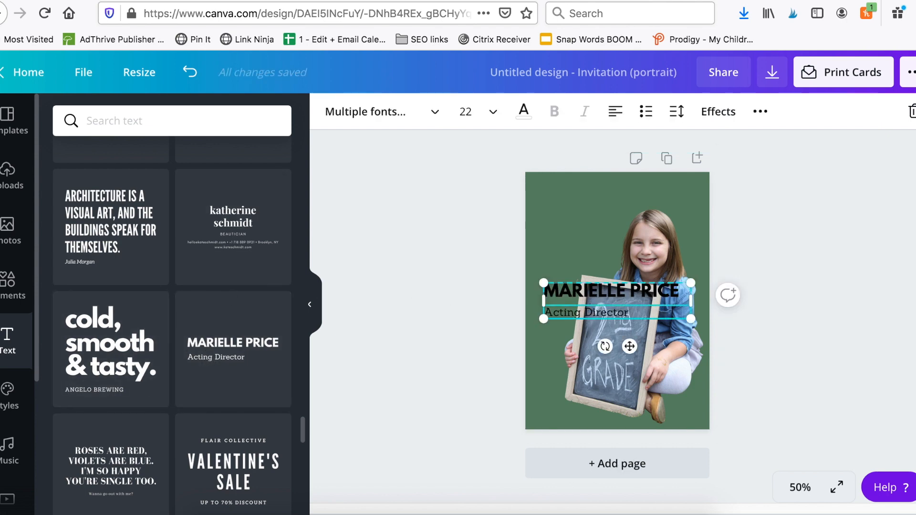
{"action": "left_click", "coordinate": [912, 111]}
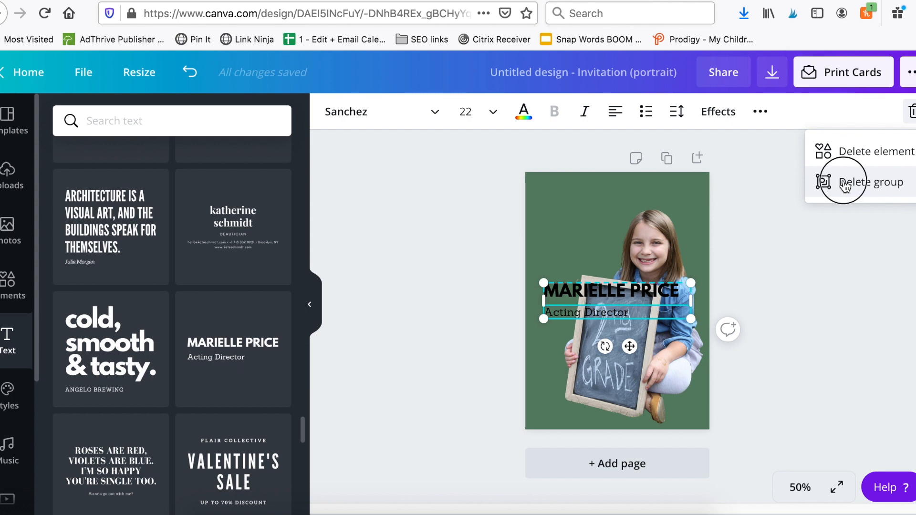
{"action": "left_click", "coordinate": [845, 186]}
Add the "Warmest Wishes" script font combination to the page and move it above the girl's head, near the page's upper edge.
{"action": "scroll", "coordinate": [159, 300], "scroll_direction": "down", "scroll_amount": 3}
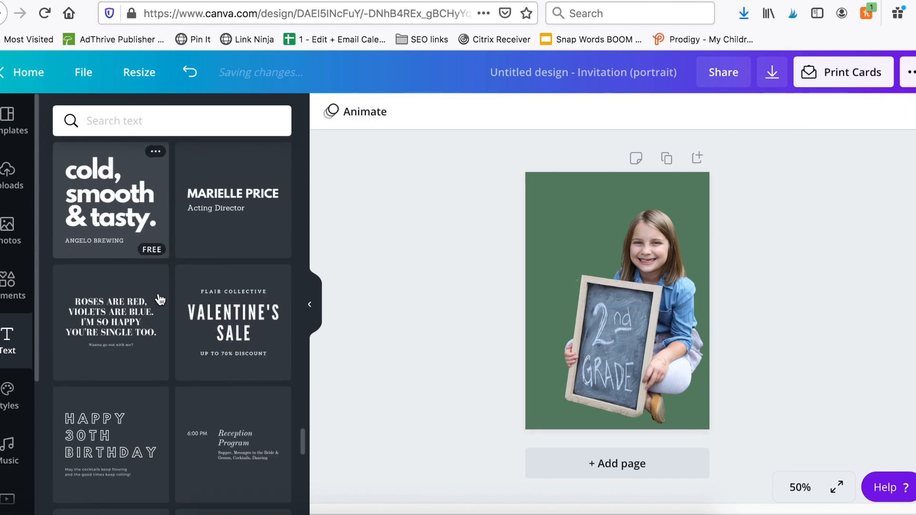
{"action": "scroll", "coordinate": [159, 293], "scroll_direction": "down", "scroll_amount": 5}
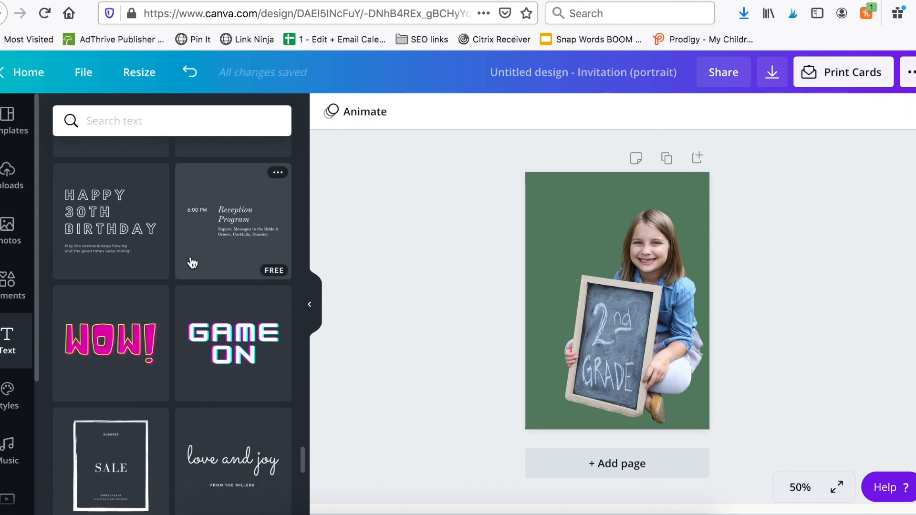
{"action": "scroll", "coordinate": [188, 277], "scroll_direction": "down", "scroll_amount": 7}
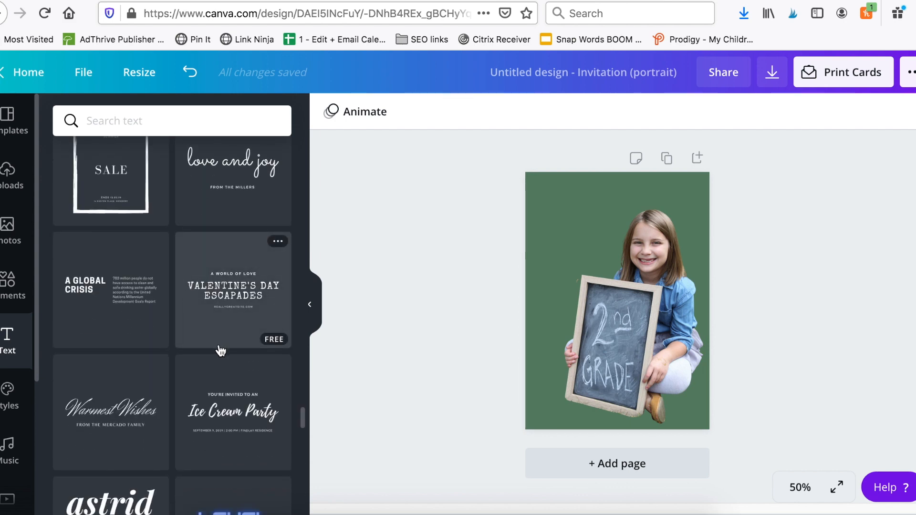
{"action": "left_click", "coordinate": [62, 396]}
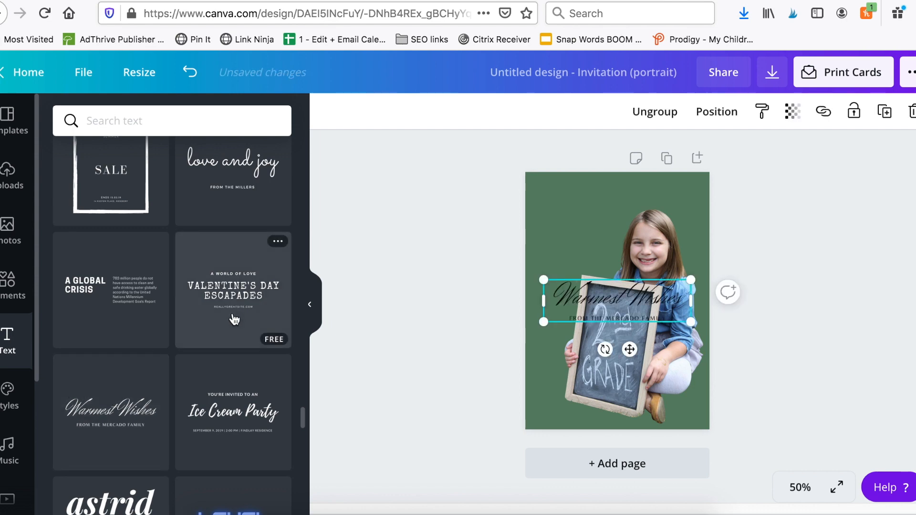
{"action": "left_click_drag", "start_coordinate": [592, 308], "coordinate": [577, 212]}
Replace the "Warmest Wishes" script heading with the girl's first and middle name.
{"action": "double_click", "coordinate": [577, 212]}
{"action": "triple_click", "coordinate": [576, 212]}
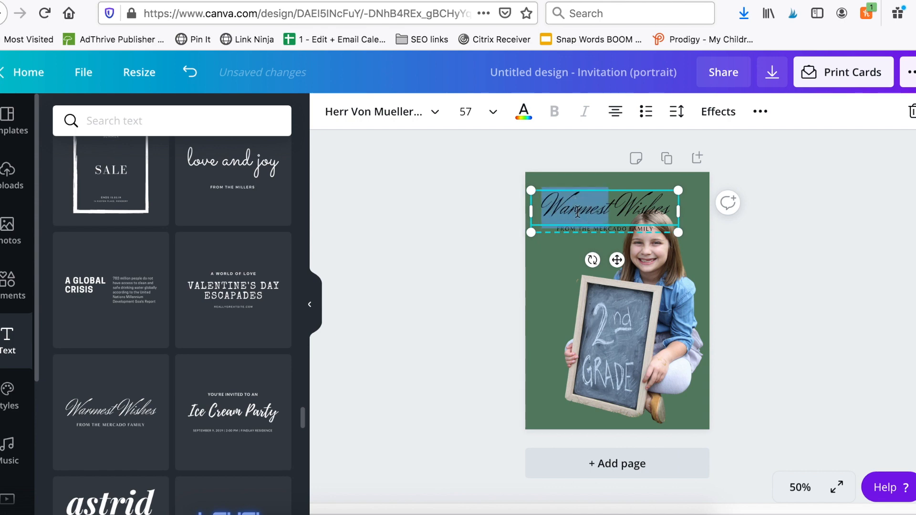
{"action": "type", "text": "oklyn Marie"}
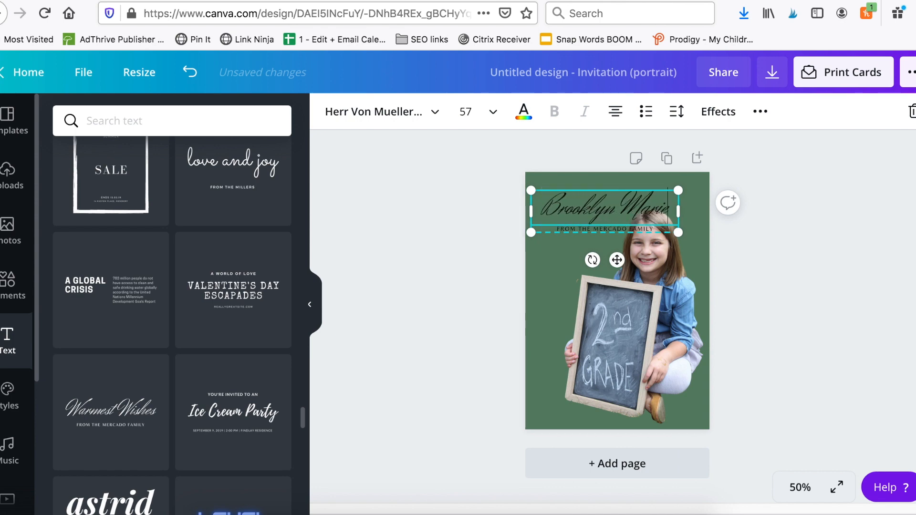
Replace the small subheading under the name with "2020-2021".
{"action": "left_click", "coordinate": [589, 233]}
{"action": "left_click", "coordinate": [590, 231]}
{"action": "left_click", "coordinate": [590, 232]}
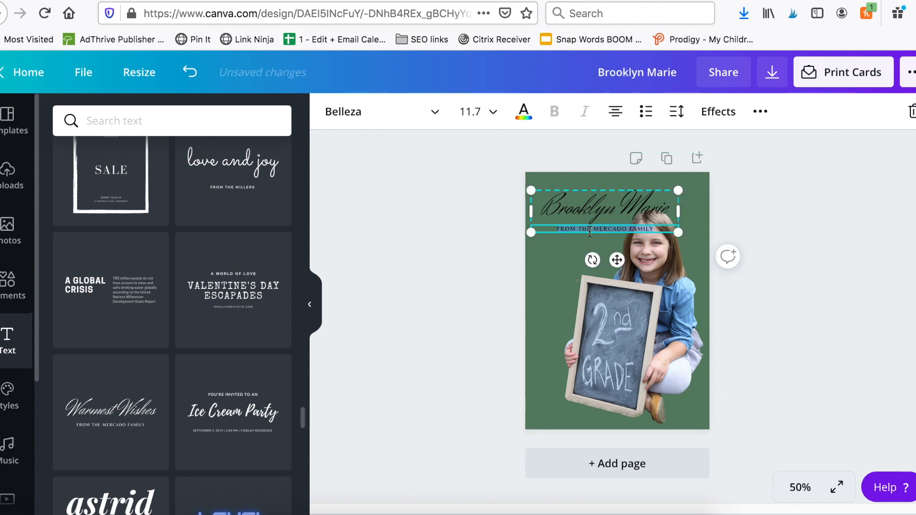
{"action": "type", "text": "2020-2021"}
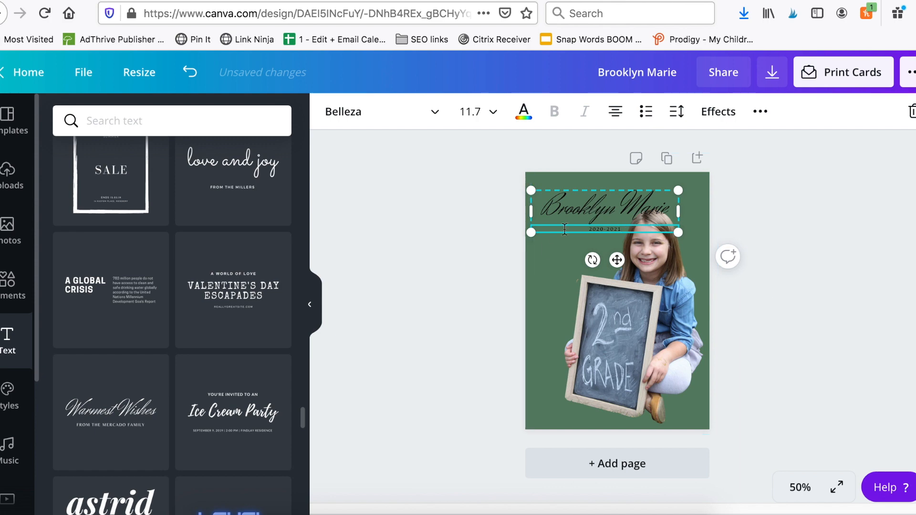
Ungroup the script name and the 2020-2021 line into separate text elements.
{"action": "left_click", "coordinate": [534, 245]}
{"action": "left_click", "coordinate": [614, 232]}
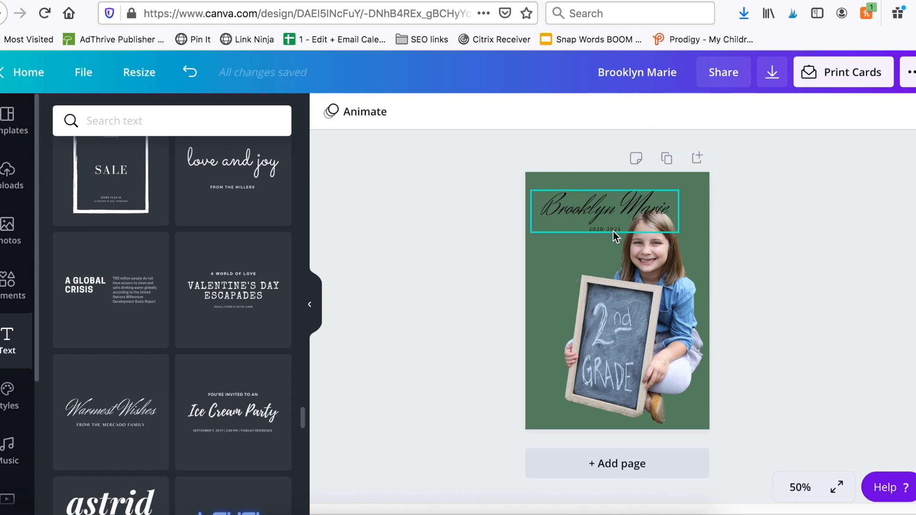
{"action": "left_click", "coordinate": [760, 112]}
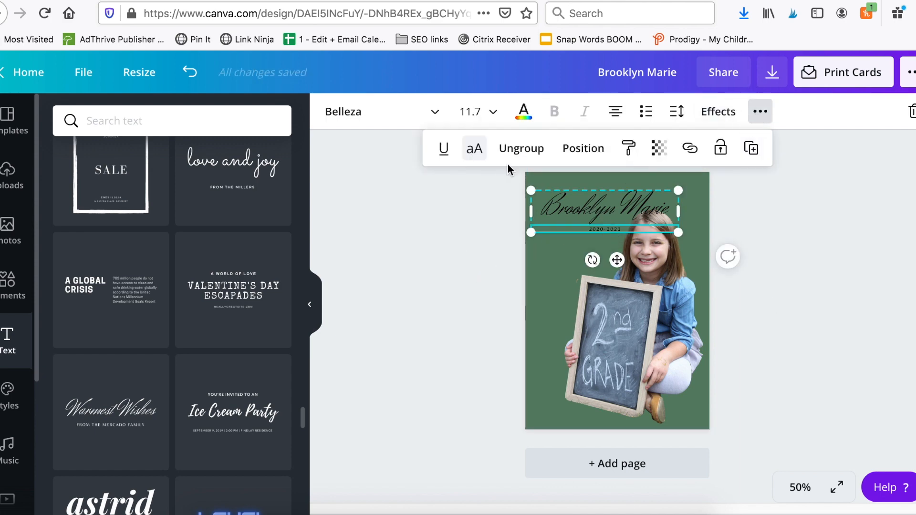
{"action": "left_click", "coordinate": [511, 153]}
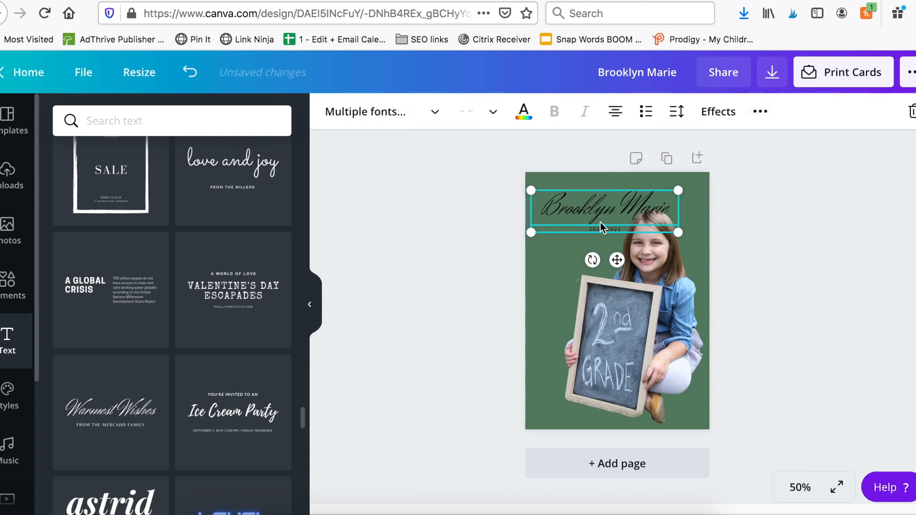
Set the font size of the 2020-2021 line to 36.
{"action": "left_click", "coordinate": [579, 265]}
{"action": "left_click", "coordinate": [602, 231]}
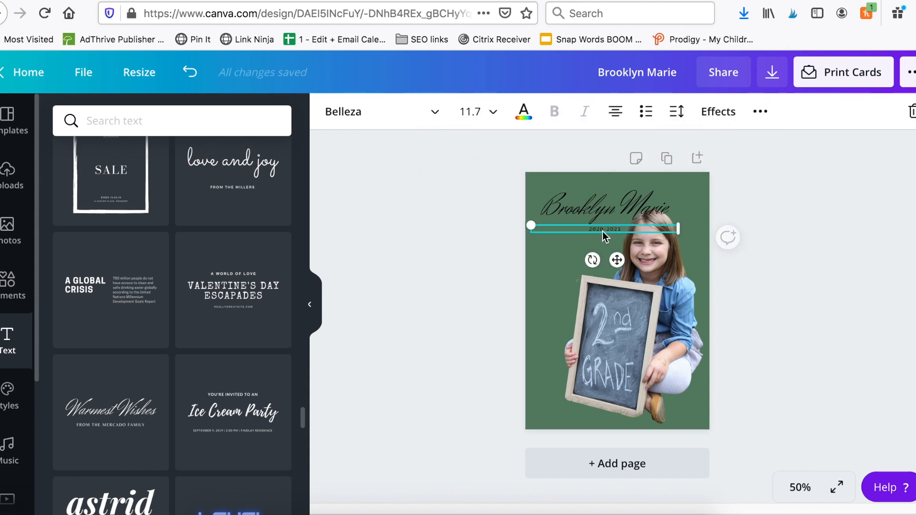
{"action": "left_click", "coordinate": [497, 114]}
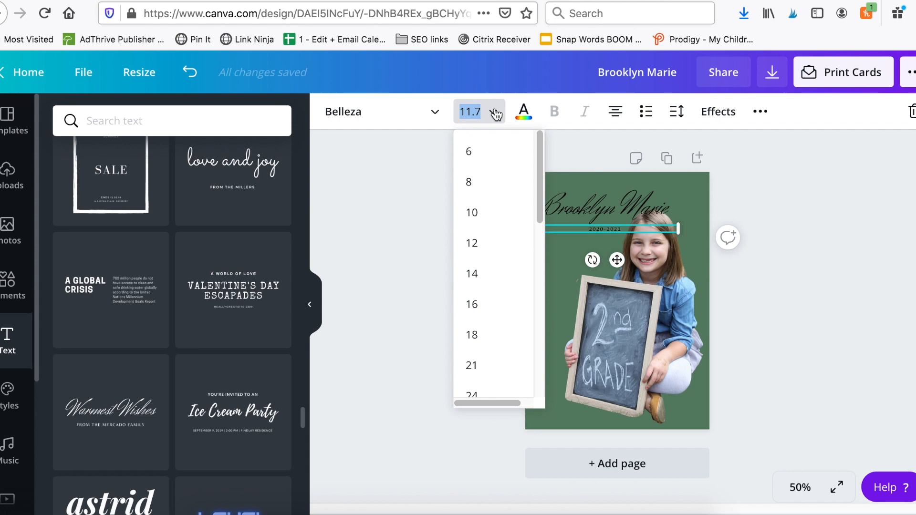
{"action": "type", "text": "20"}
{"action": "key", "text": "Return"}
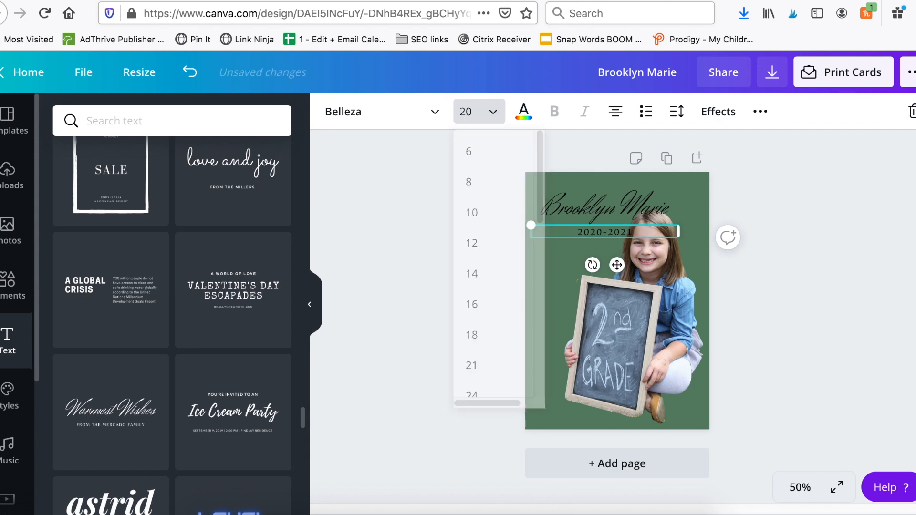
{"action": "left_click", "coordinate": [481, 118]}
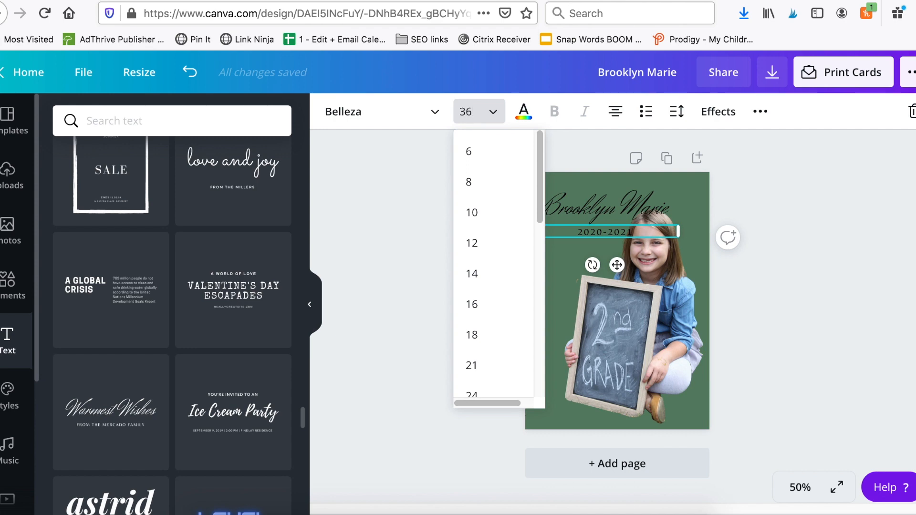
{"action": "type", "text": "36"}
{"action": "key", "text": "Return"}
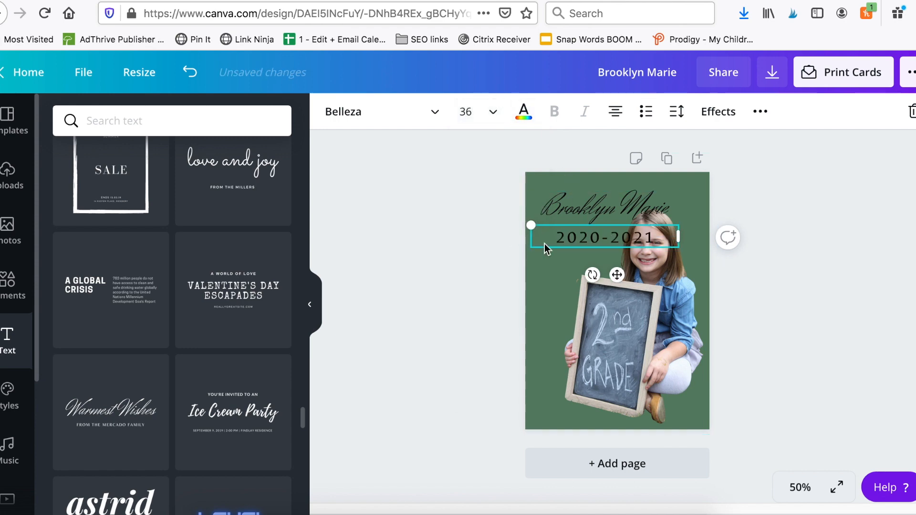
Shift the 2020-2021 line left, the girl's photo slightly right, and the script name slightly left and down.
{"action": "left_click_drag", "start_coordinate": [586, 245], "coordinate": [569, 245]}
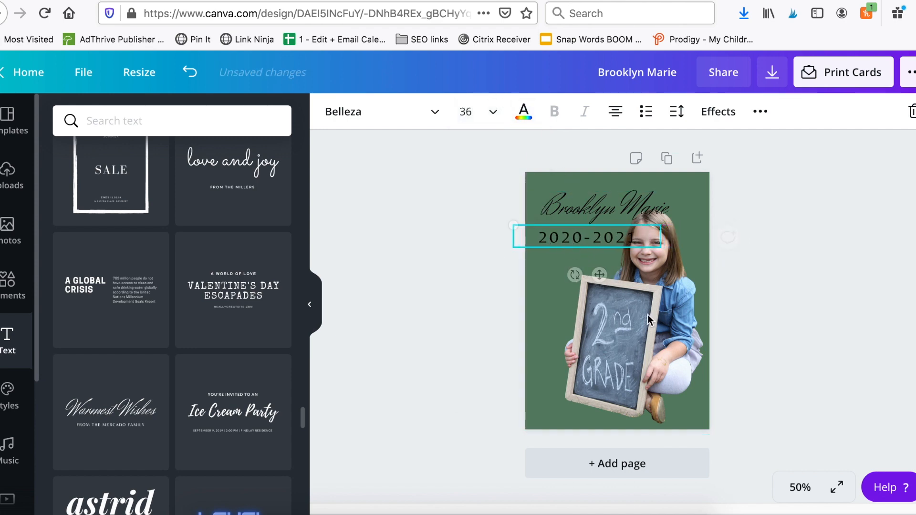
{"action": "left_click_drag", "start_coordinate": [650, 329], "coordinate": [658, 326]}
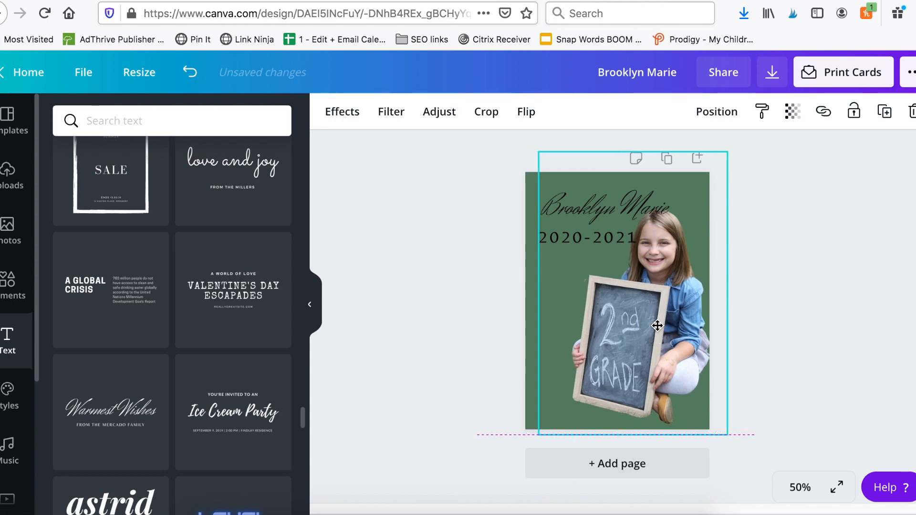
{"action": "left_click_drag", "start_coordinate": [584, 209], "coordinate": [576, 222]}
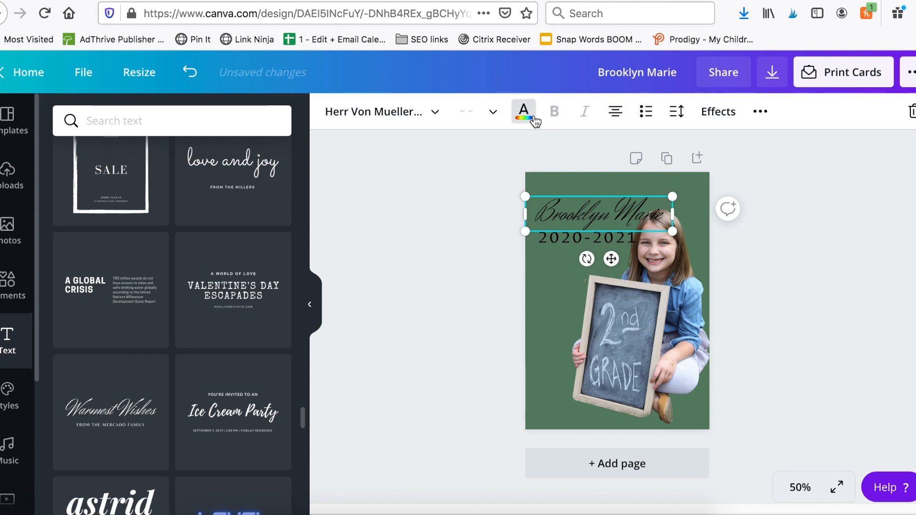
Recolor the script name white and move it up, clear of the 2020-2021 line.
{"action": "left_click", "coordinate": [524, 113]}
{"action": "left_click", "coordinate": [147, 263]}
{"action": "left_click", "coordinate": [632, 207]}
{"action": "left_click_drag", "start_coordinate": [631, 207], "coordinate": [632, 191]}
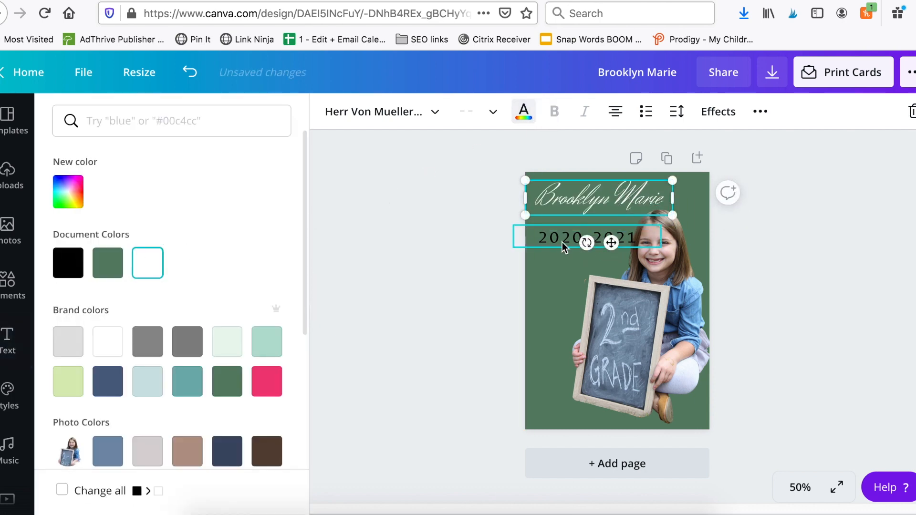
Move the 2020-2021 line up slightly toward the script name and recolor it white.
{"action": "left_click_drag", "start_coordinate": [563, 246], "coordinate": [563, 236]}
{"action": "left_click", "coordinate": [148, 263]}
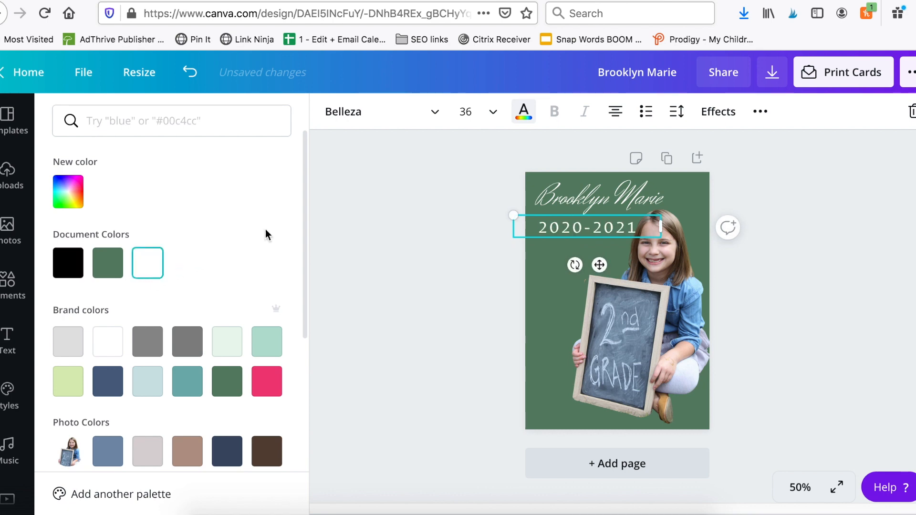
Set the font size of the 2020-2021 line to 28 and move it up directly beneath the script name.
{"action": "left_click", "coordinate": [471, 116]}
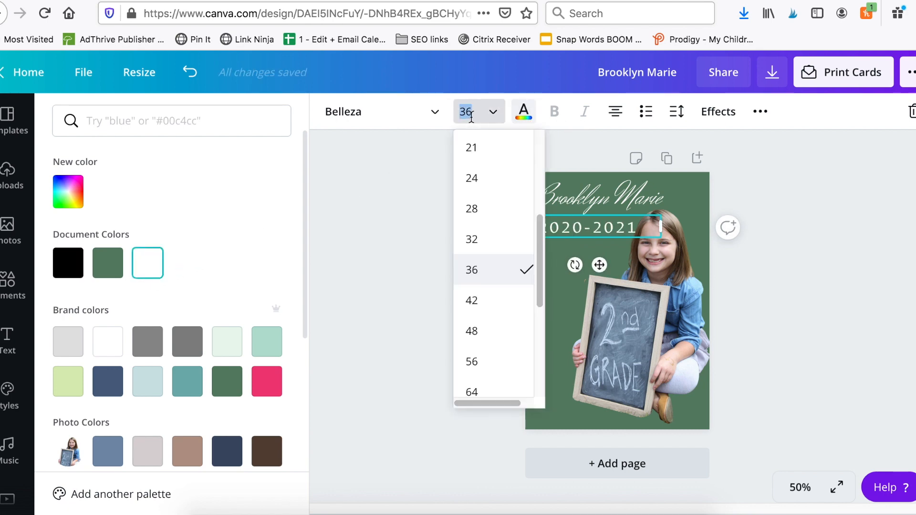
{"action": "type", "text": "28"}
{"action": "key", "text": "Return"}
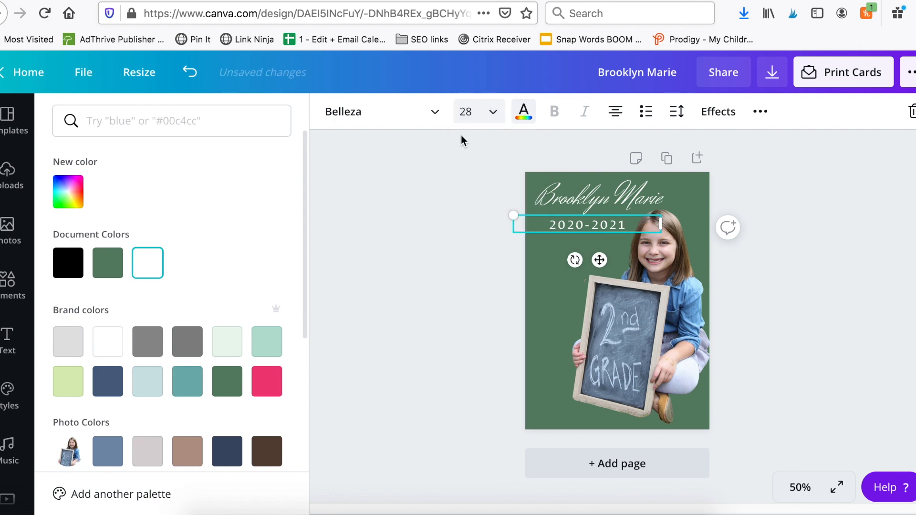
{"action": "left_click", "coordinate": [568, 235]}
{"action": "left_click", "coordinate": [469, 275]}
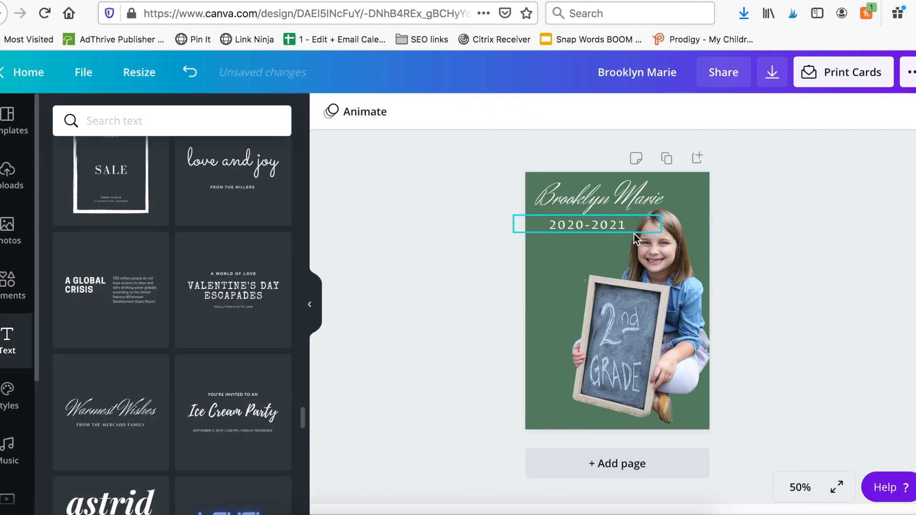
{"action": "left_click_drag", "start_coordinate": [619, 229], "coordinate": [618, 221]}
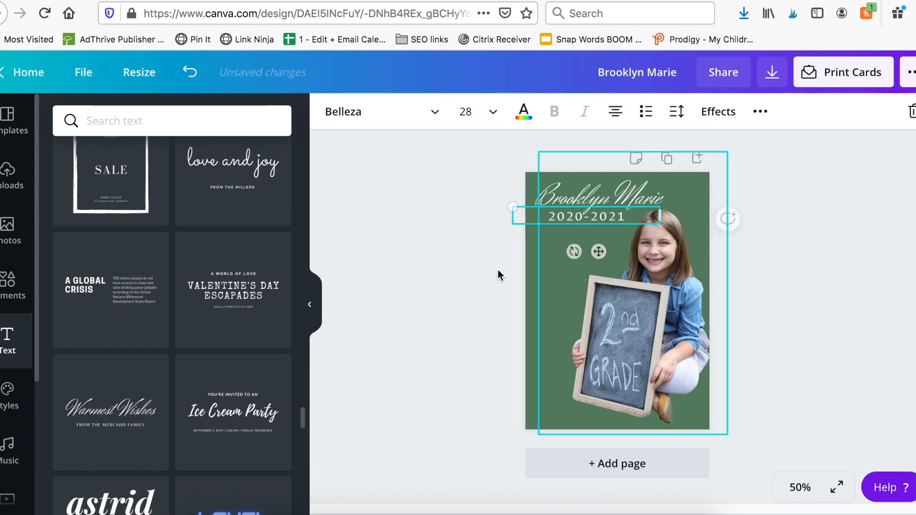
{"action": "left_click", "coordinate": [483, 279]}
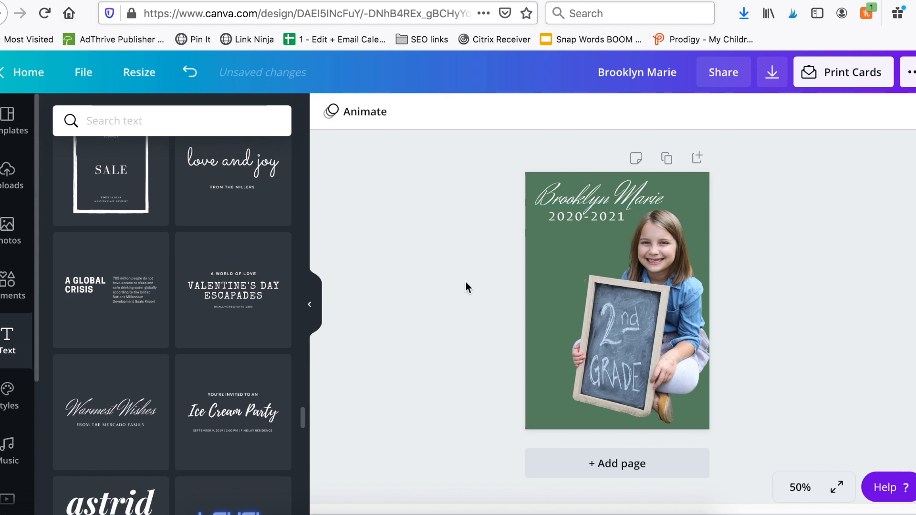
Delete the photo of the girl holding the chalkboard from the page.
{"action": "left_click", "coordinate": [620, 307]}
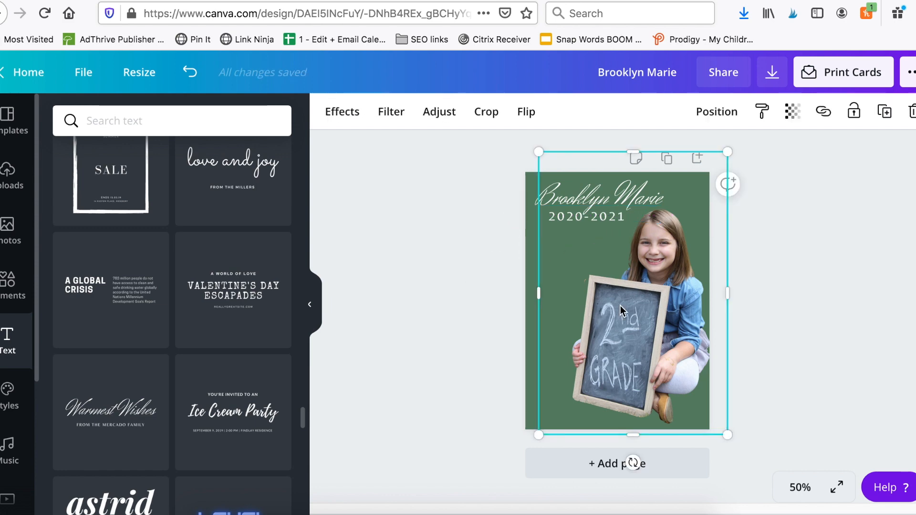
{"action": "key", "text": "Delete"}
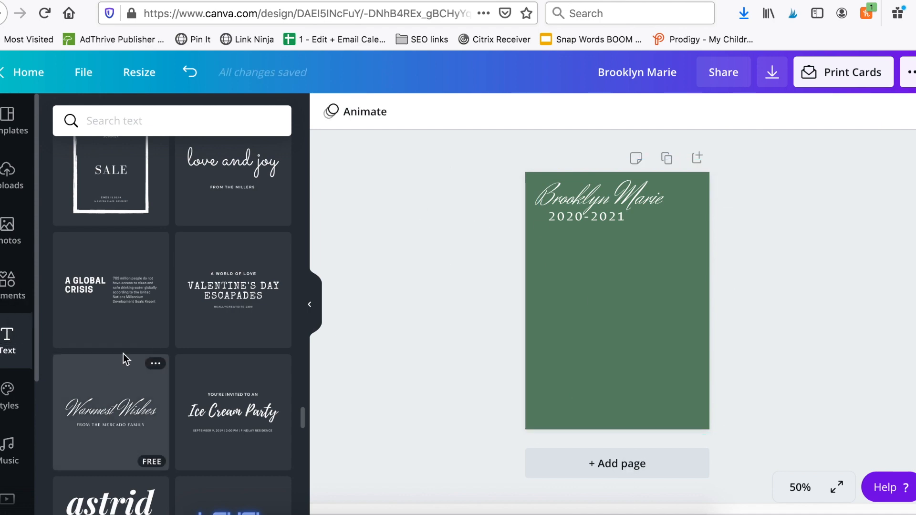
Add a heading with three lines reading "sample text here", "this is an" and "example".
{"action": "scroll", "coordinate": [190, 343], "scroll_direction": "up", "scroll_amount": 10}
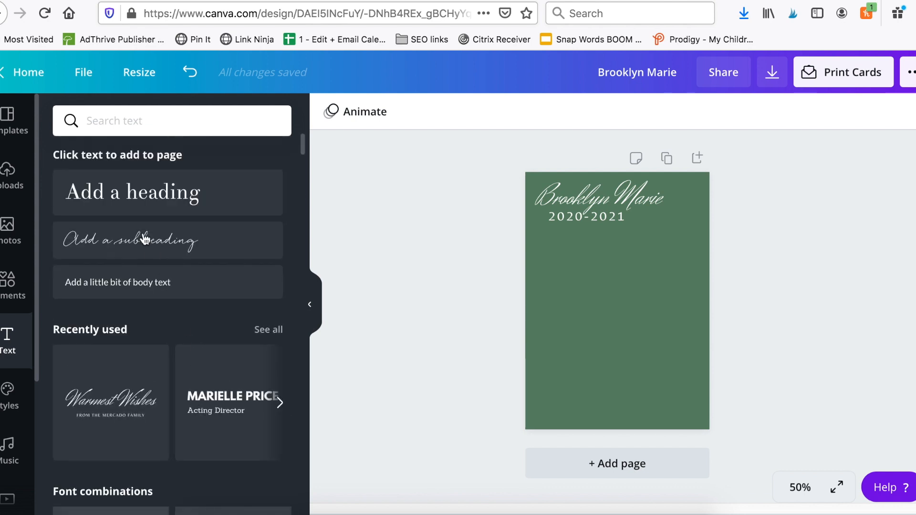
{"action": "left_click", "coordinate": [159, 201]}
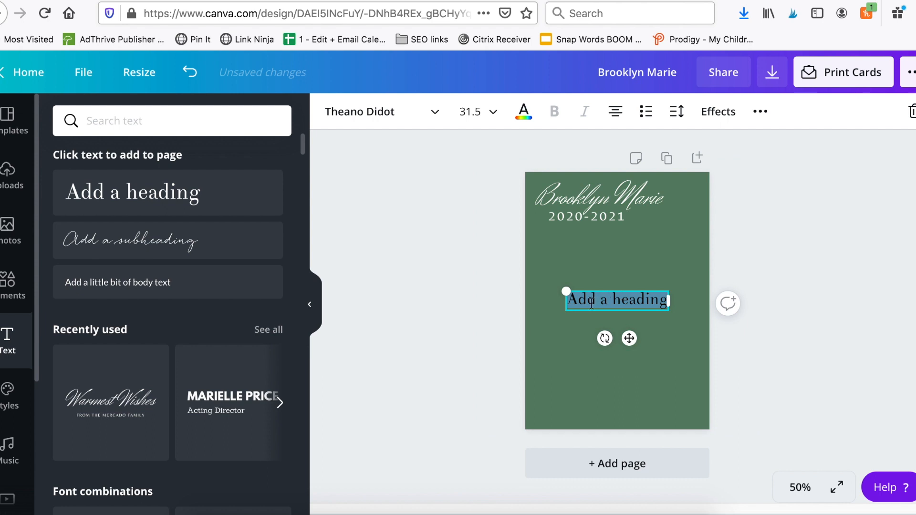
{"action": "type", "text": "sam"}
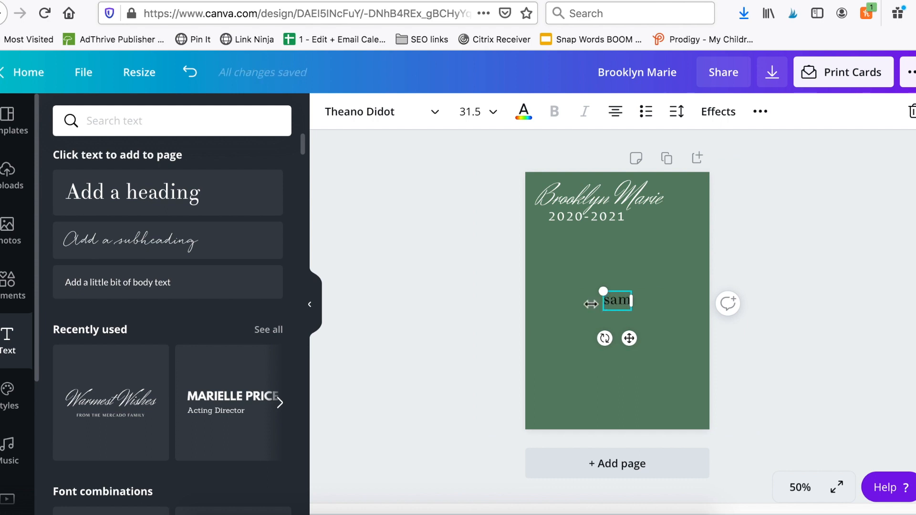
{"action": "type", "text": "ple text here"}
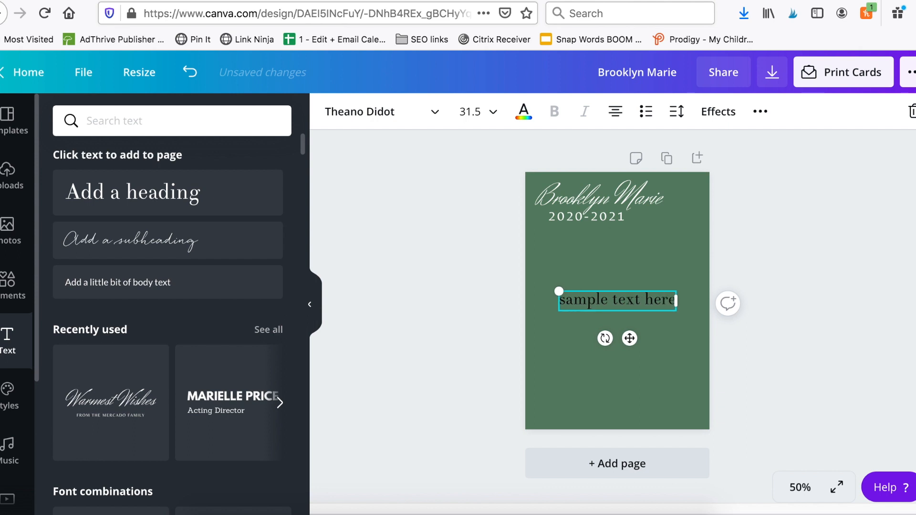
{"action": "key", "text": "Return"}
{"action": "type", "text": "this is an"}
{"action": "key", "text": "Return"}
{"action": "type", "text": "example"}
{"action": "left_click", "coordinate": [620, 256]}
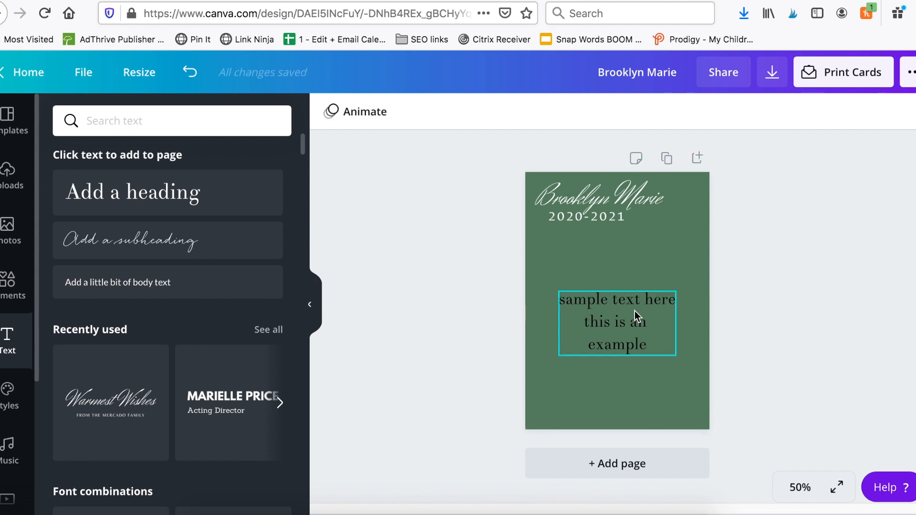
Enlarge the sample text to font size 40 and center it on the page.
{"action": "left_click_drag", "start_coordinate": [632, 313], "coordinate": [630, 300]}
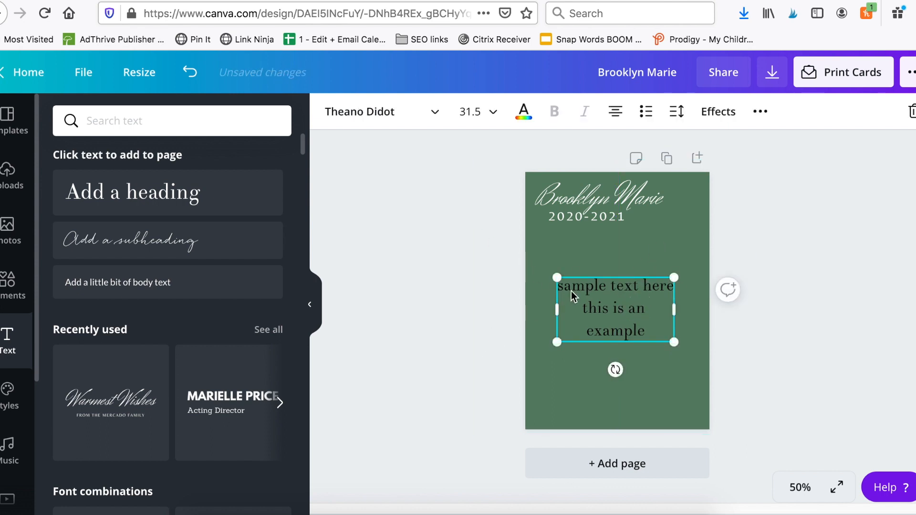
{"action": "left_click_drag", "start_coordinate": [557, 277], "coordinate": [540, 268]}
{"action": "left_click", "coordinate": [476, 112]}
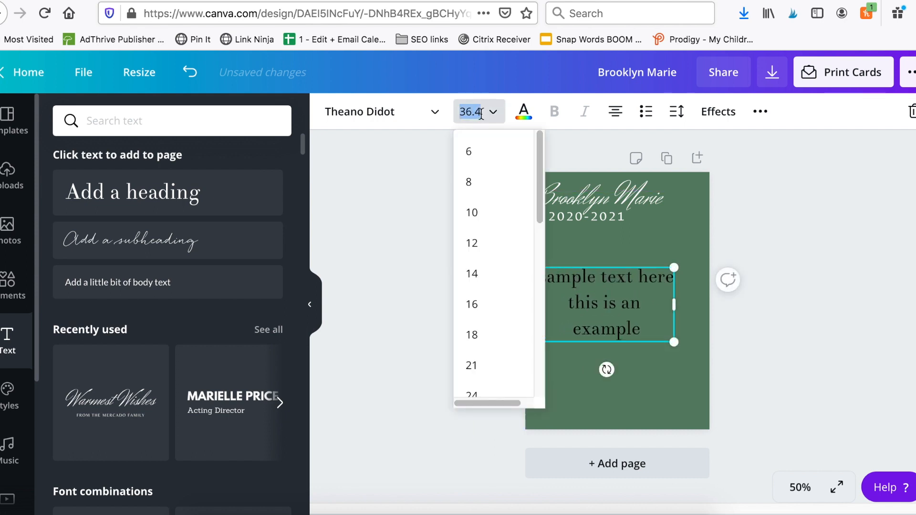
{"action": "type", "text": "40"}
{"action": "key", "text": "Return"}
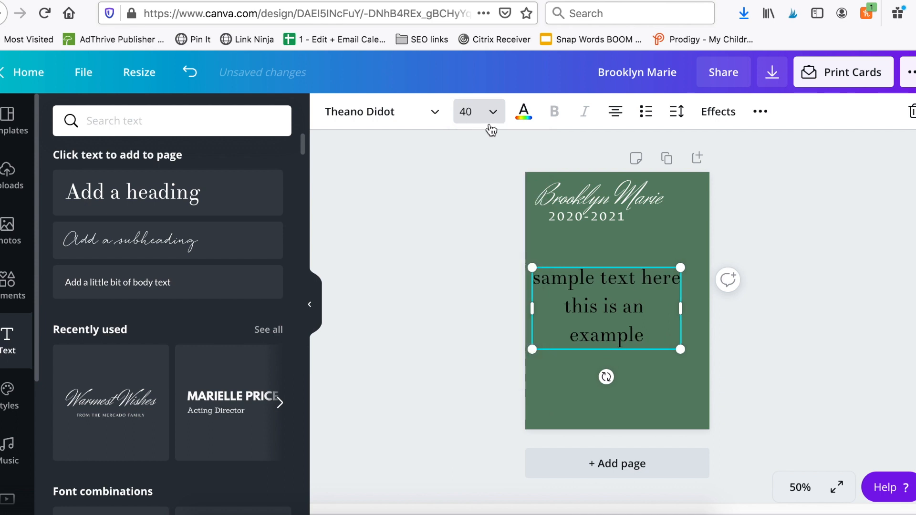
{"action": "left_click", "coordinate": [464, 277]}
{"action": "left_click_drag", "start_coordinate": [574, 298], "coordinate": [586, 290]}
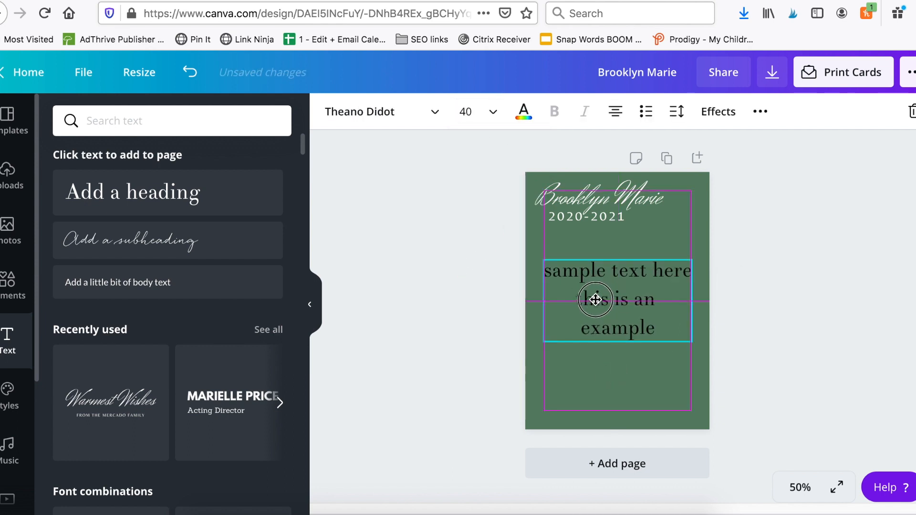
Tighten the sample text's line height to 1.07, and try wider letter spacing before resetting it to 0.
{"action": "left_click", "coordinate": [677, 111]}
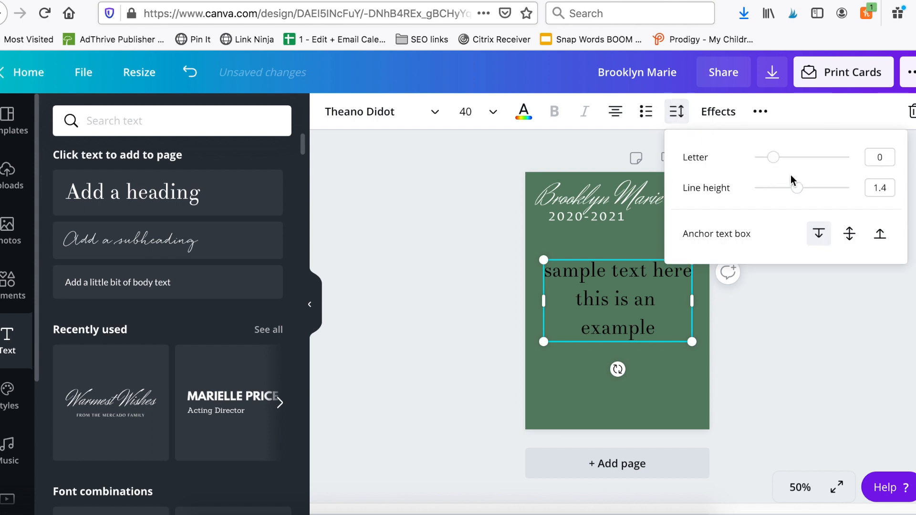
{"action": "left_click_drag", "start_coordinate": [800, 191], "coordinate": [779, 161]}
{"action": "right_click", "coordinate": [780, 159]}
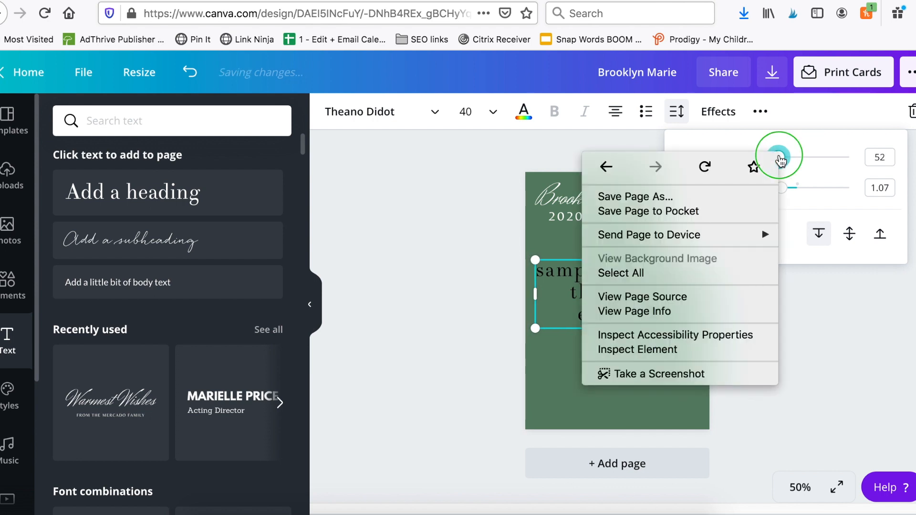
{"action": "left_click", "coordinate": [420, 239]}
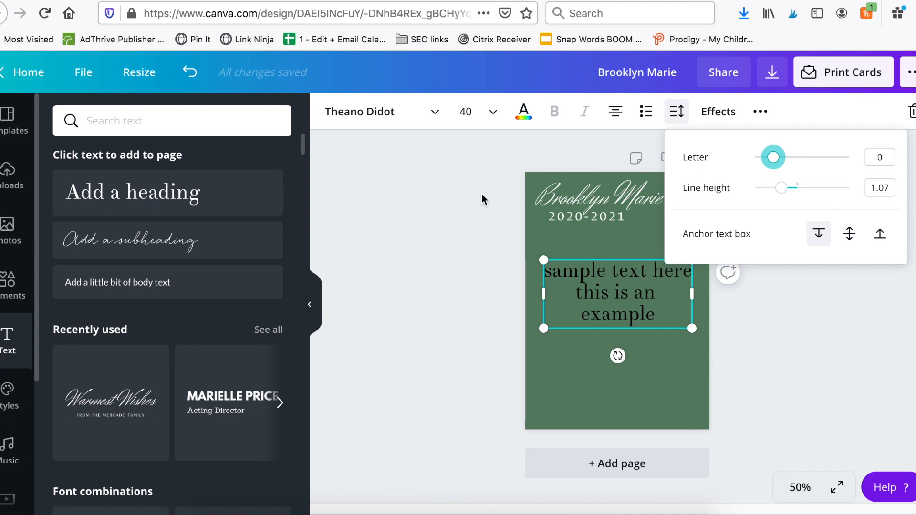
Change the sample text's font to Fira Sans Bold.
{"action": "left_click", "coordinate": [387, 119]}
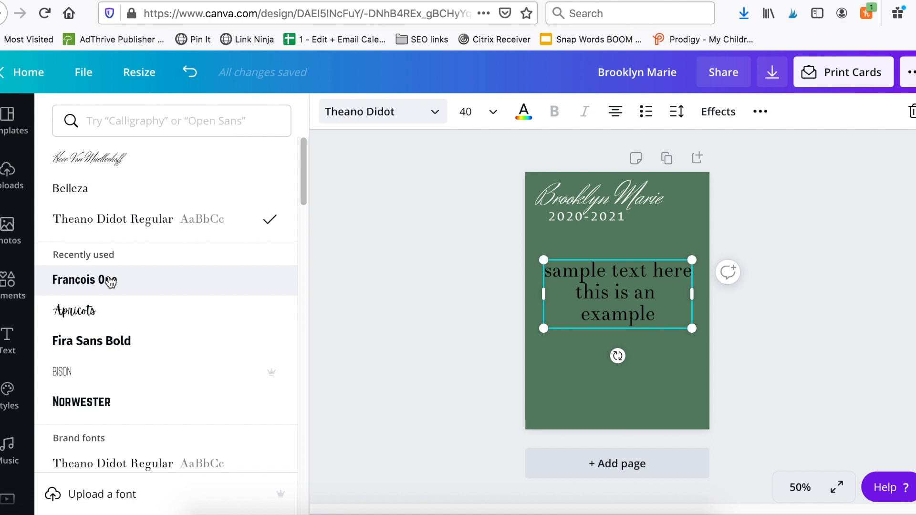
{"action": "left_click", "coordinate": [120, 346]}
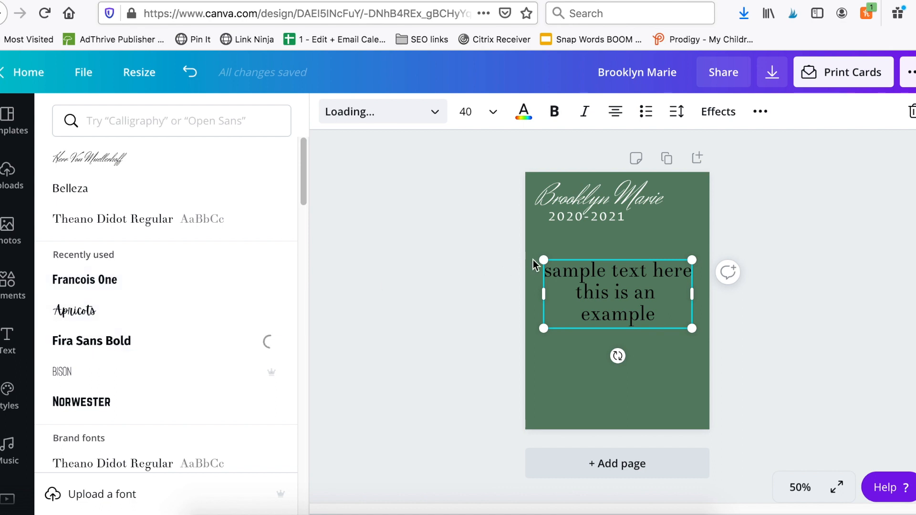
Delete the green background shape behind the text.
{"action": "left_click", "coordinate": [657, 401]}
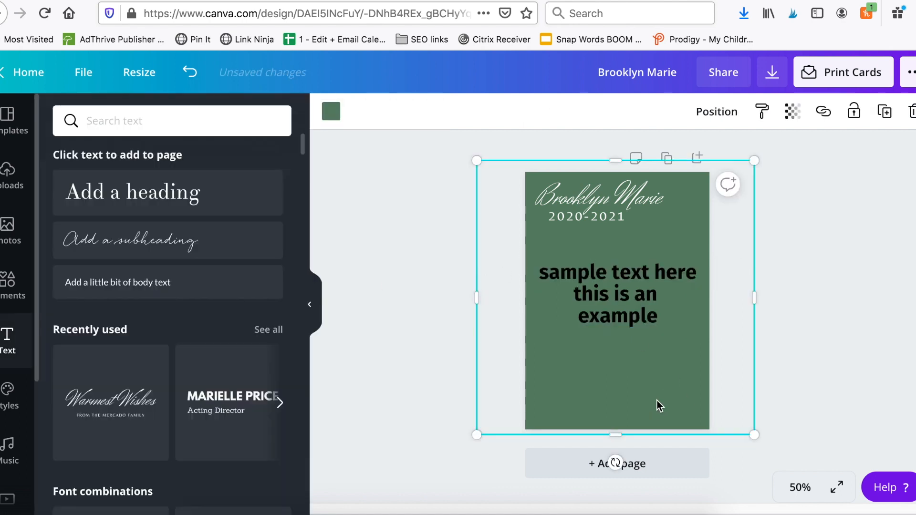
{"action": "key", "text": "Delete"}
Apply the Hollow effect to the sample text, then enlarge it to the full page width in the upper half.
{"action": "left_click", "coordinate": [648, 265]}
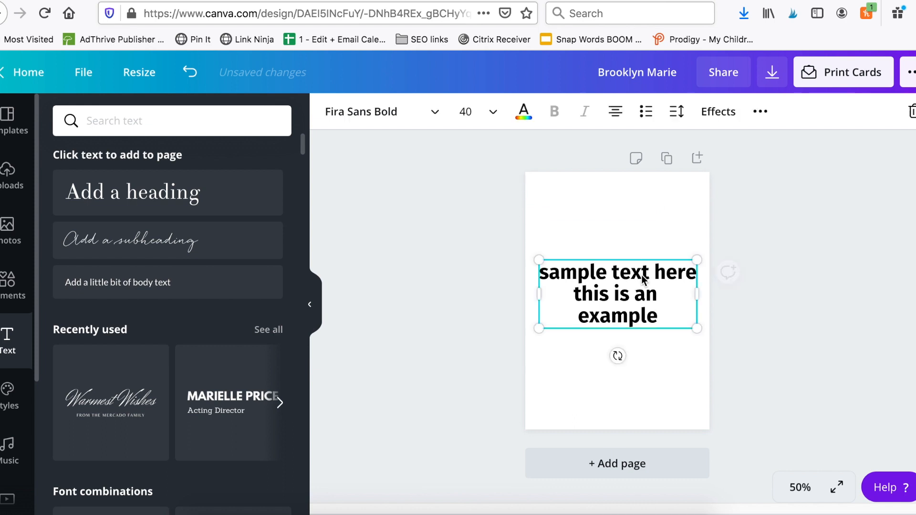
{"action": "left_click", "coordinate": [720, 113]}
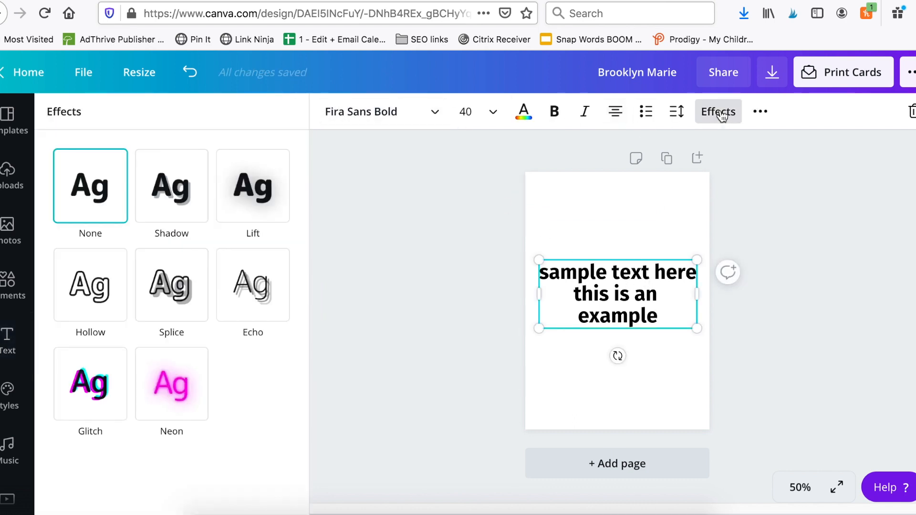
{"action": "left_click", "coordinate": [101, 295]}
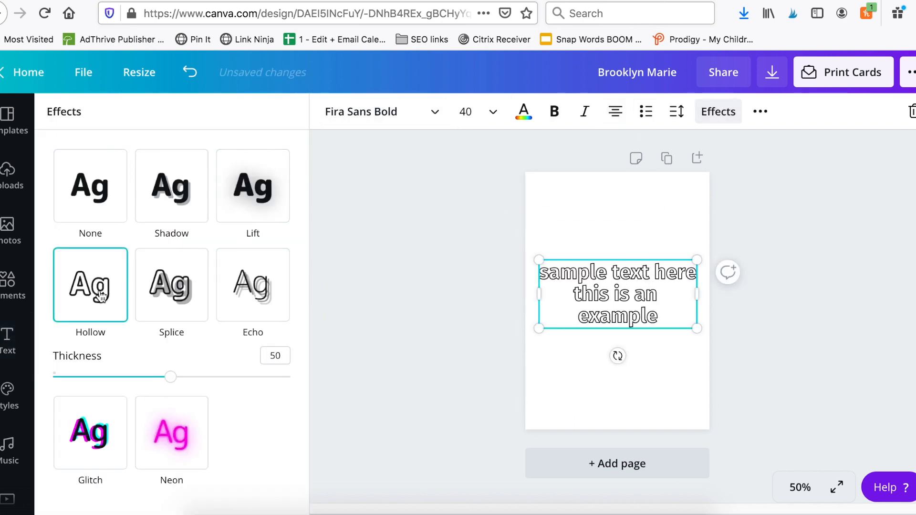
{"action": "left_click_drag", "start_coordinate": [697, 322], "coordinate": [730, 363]}
{"action": "left_click_drag", "start_coordinate": [661, 306], "coordinate": [653, 245]}
{"action": "left_click_drag", "start_coordinate": [721, 294], "coordinate": [707, 282]}
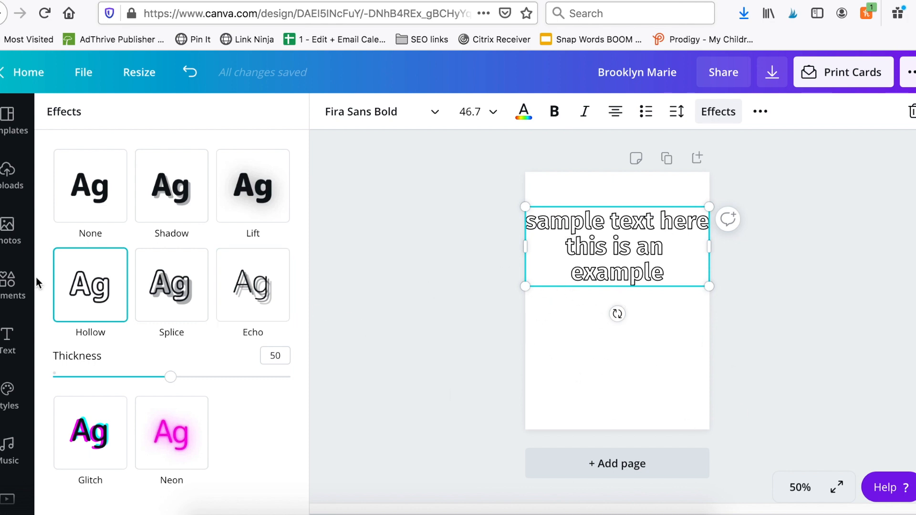
Search the elements for "sketch" and add the outlined leafy branch drawing to the page.
{"action": "left_click", "coordinate": [21, 285]}
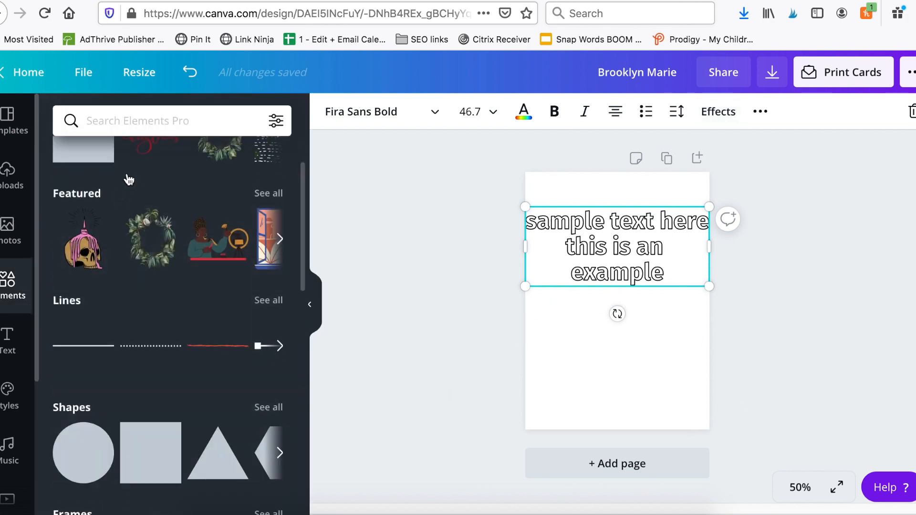
{"action": "left_click", "coordinate": [149, 123]}
{"action": "type", "text": "sketch"}
{"action": "key", "text": "Return"}
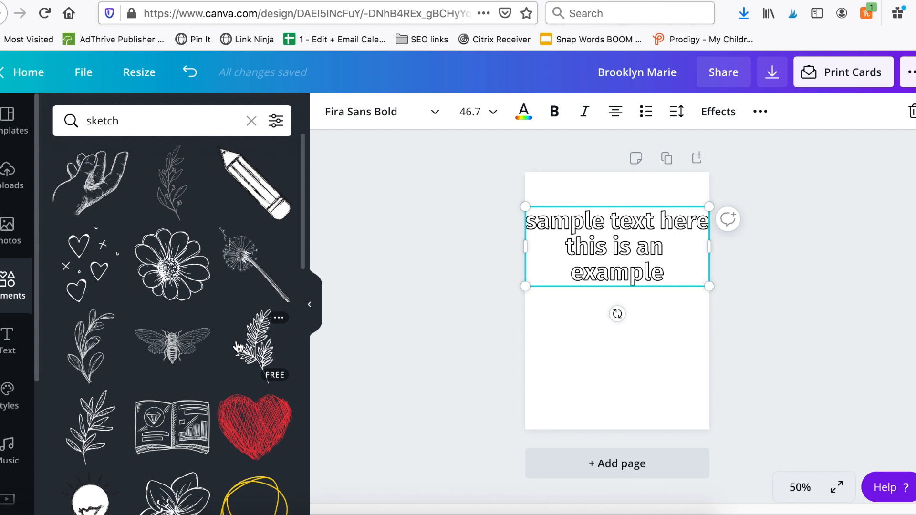
{"action": "scroll", "coordinate": [152, 287], "scroll_direction": "down", "scroll_amount": 6}
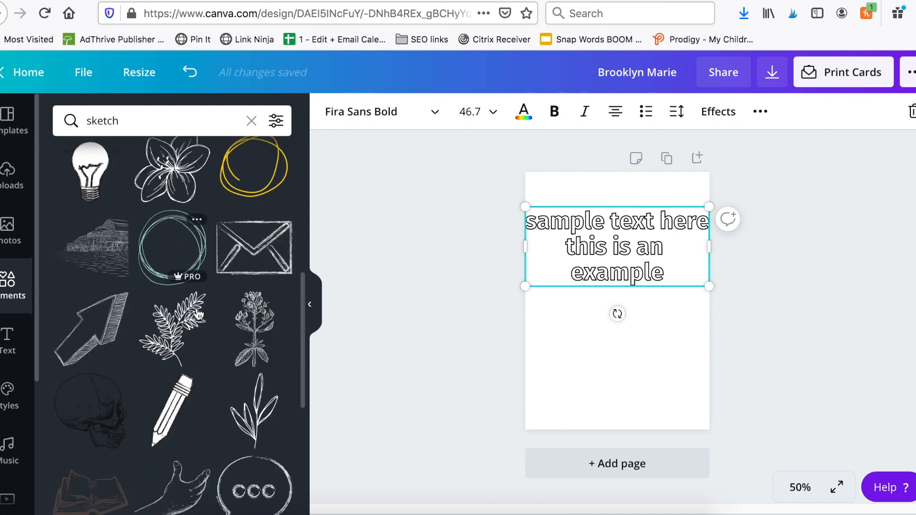
{"action": "left_click", "coordinate": [190, 331]}
Enlarge the leafy branch drawing and center it below the hollow text.
{"action": "left_click_drag", "start_coordinate": [611, 325], "coordinate": [615, 363]}
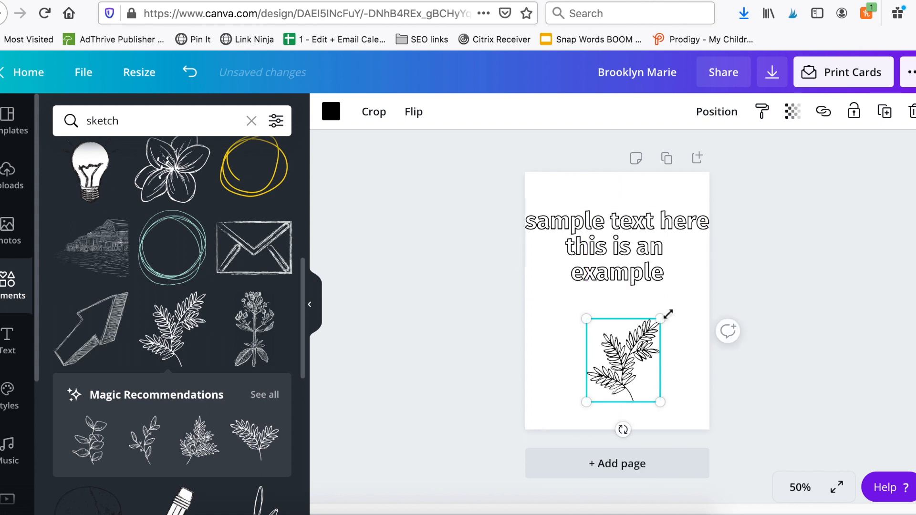
{"action": "left_click_drag", "start_coordinate": [662, 314], "coordinate": [695, 281]}
{"action": "left_click_drag", "start_coordinate": [638, 367], "coordinate": [616, 388]}
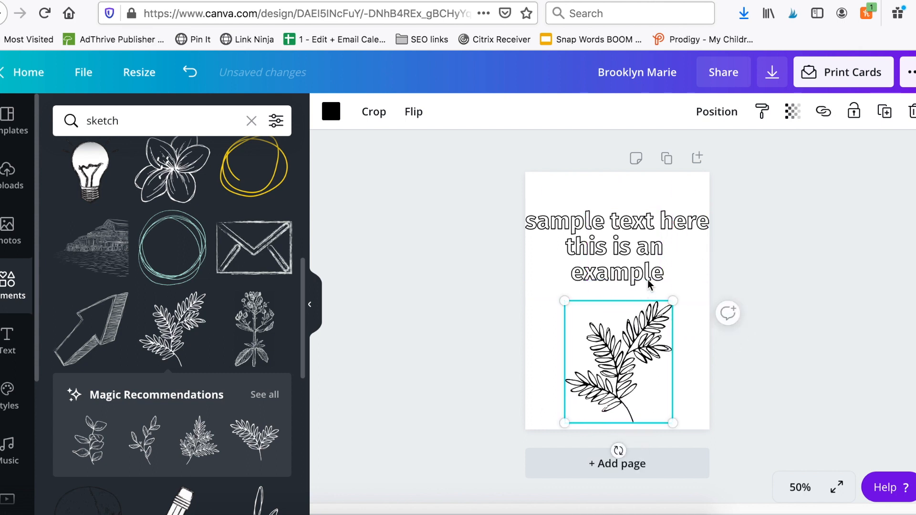
Replace the hollow sample text with "enjoy the journey", splitting it into two lines after "enjoy".
{"action": "left_click", "coordinate": [573, 225]}
{"action": "left_click", "coordinate": [573, 223]}
{"action": "left_click_drag", "start_coordinate": [531, 220], "coordinate": [659, 270]}
{"action": "type", "text": "enjo"}
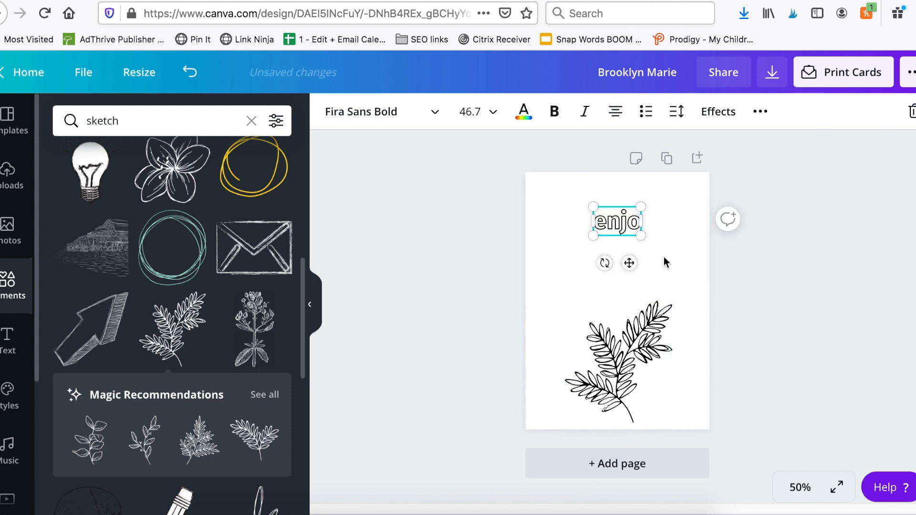
{"action": "type", "text": "y t"}
{"action": "key", "text": "BackSpace"}
{"action": "type", "text": "the"}
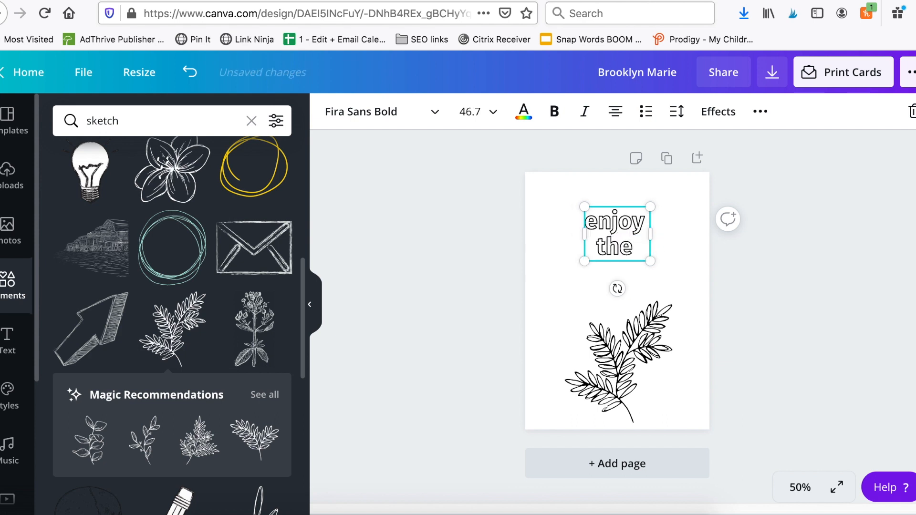
{"action": "type", "text": " journey"}
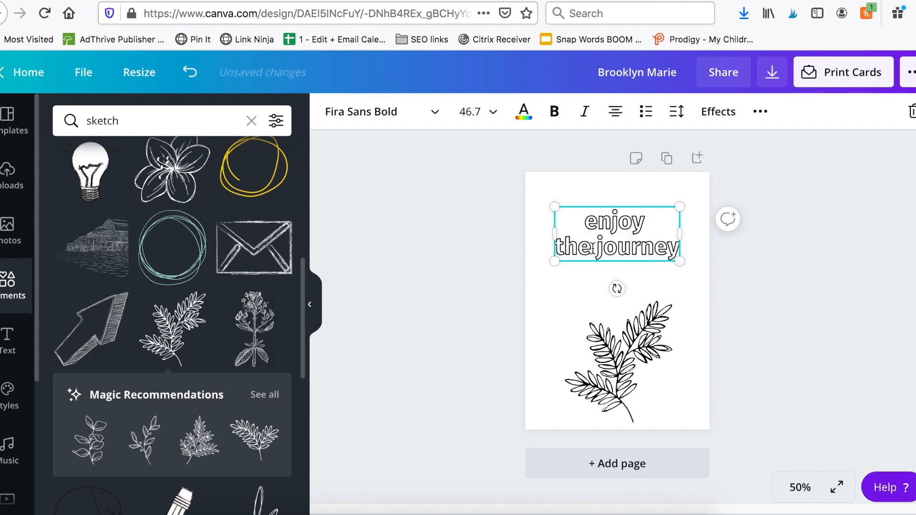
Enlarge the hollow text on three lines at the page's upper left and shift the leafy branch to the lower right.
{"action": "key", "text": "Return"}
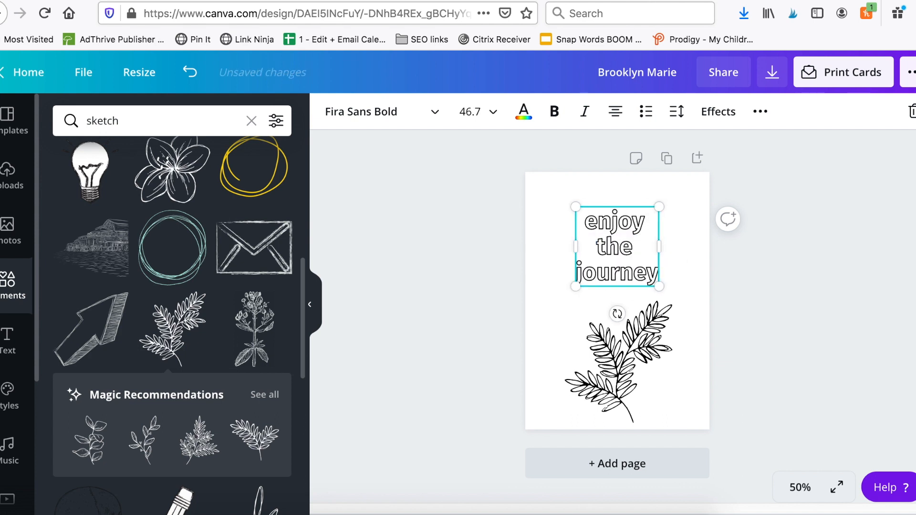
{"action": "left_click", "coordinate": [516, 299]}
{"action": "left_click", "coordinate": [576, 281]}
{"action": "left_click_drag", "start_coordinate": [576, 286], "coordinate": [548, 299]}
{"action": "left_click", "coordinate": [485, 300]}
{"action": "left_click", "coordinate": [587, 274]}
{"action": "left_click_drag", "start_coordinate": [587, 273], "coordinate": [568, 264]}
{"action": "left_click_drag", "start_coordinate": [622, 347], "coordinate": [645, 324]}
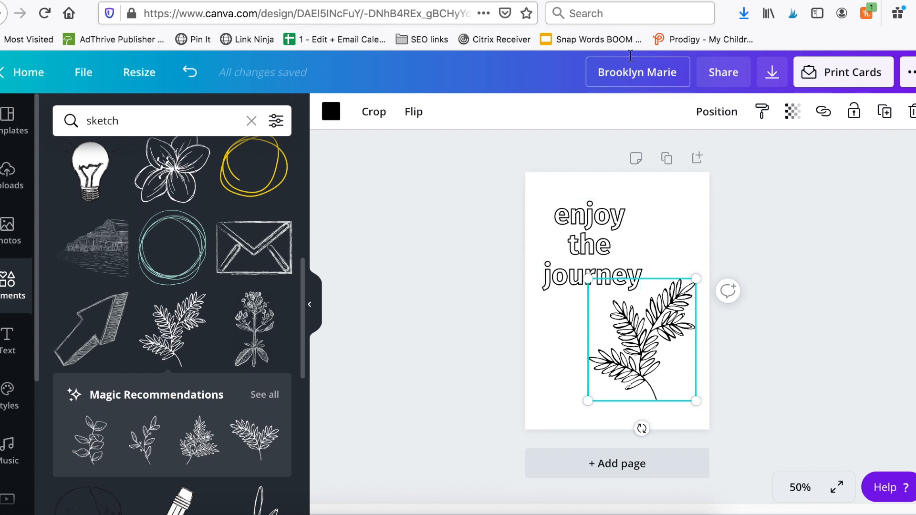
Return to the Canva home page, search the templates for "invitation" and browse the designs.
{"action": "left_click", "coordinate": [29, 74]}
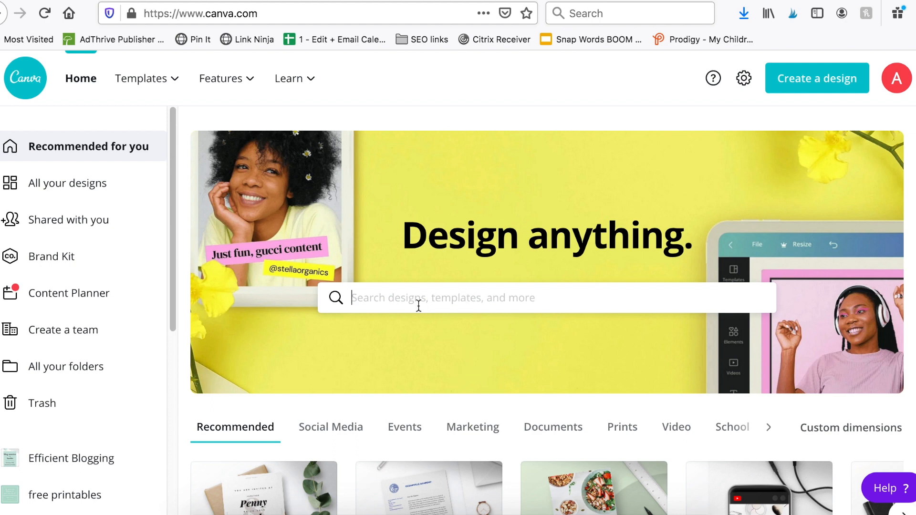
{"action": "left_click", "coordinate": [518, 311]}
{"action": "type", "text": "invit"}
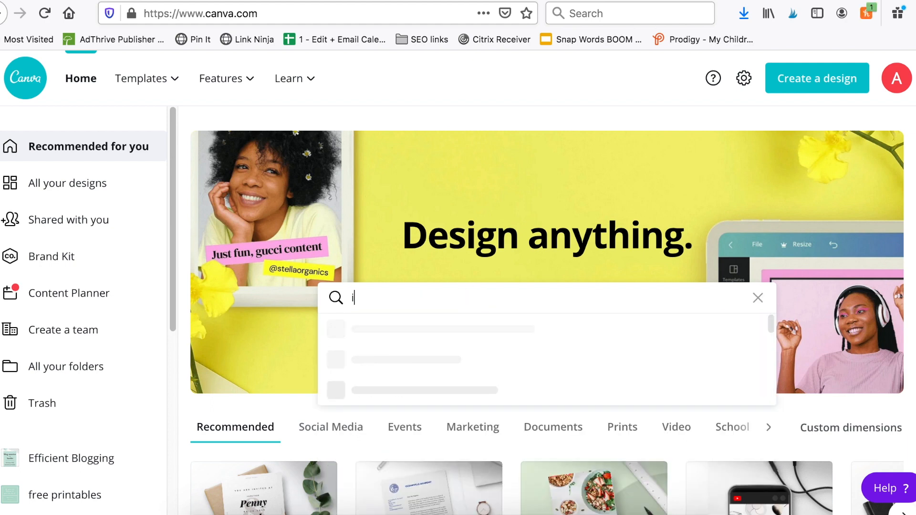
{"action": "type", "text": "ation"}
{"action": "key", "text": "Return"}
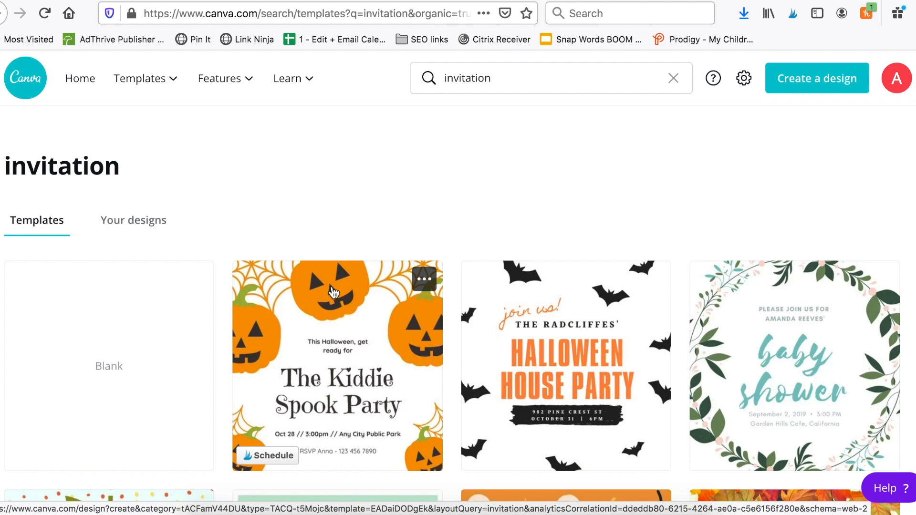
{"action": "scroll", "coordinate": [334, 292], "scroll_direction": "down", "scroll_amount": 5}
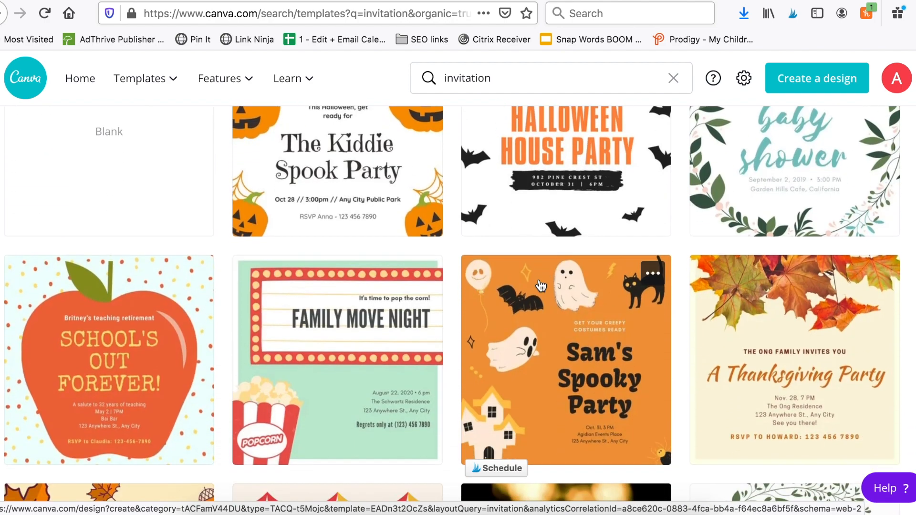
{"action": "scroll", "coordinate": [231, 291], "scroll_direction": "down", "scroll_amount": 4}
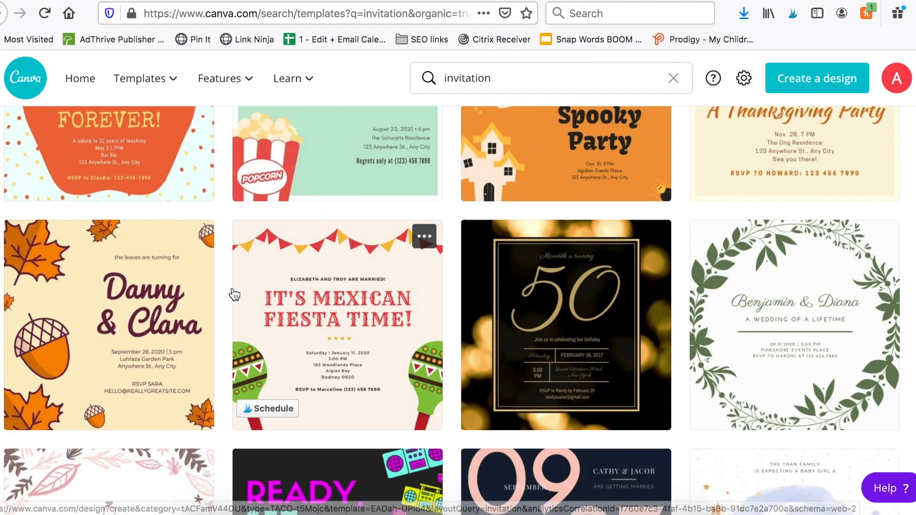
{"action": "scroll", "coordinate": [234, 295], "scroll_direction": "up", "scroll_amount": 9}
Search the templates for "birthday party invitation" and open the pastel "Unicorns are real" design.
{"action": "left_click", "coordinate": [459, 78]}
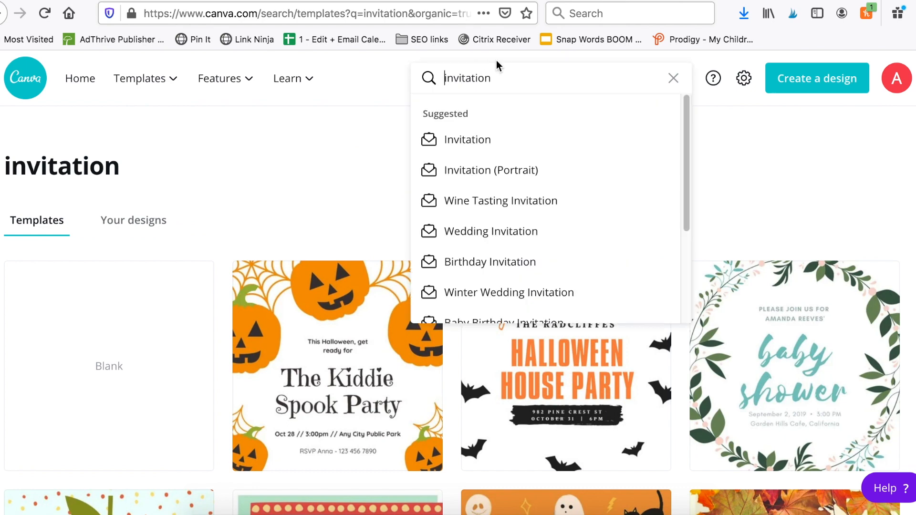
{"action": "key", "text": "super+Left"}
{"action": "type", "text": "birthday par"}
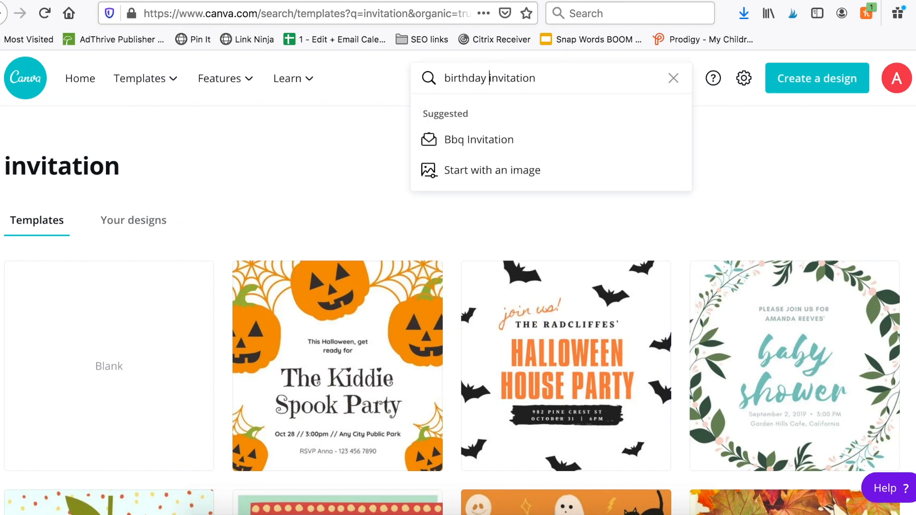
{"action": "type", "text": "ty"}
{"action": "key", "text": "Return"}
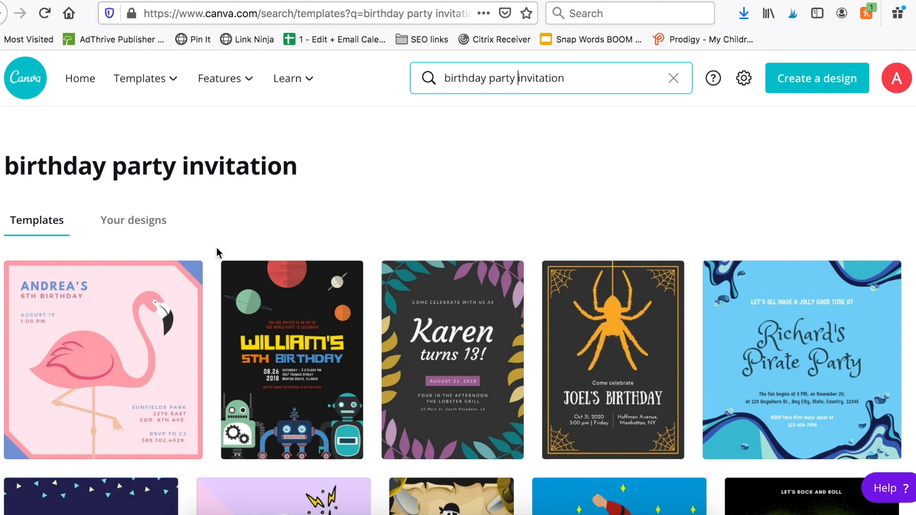
{"action": "scroll", "coordinate": [220, 267], "scroll_direction": "down", "scroll_amount": 2}
{"action": "scroll", "coordinate": [221, 275], "scroll_direction": "down", "scroll_amount": 3}
{"action": "mouse_move", "coordinate": [242, 253]}
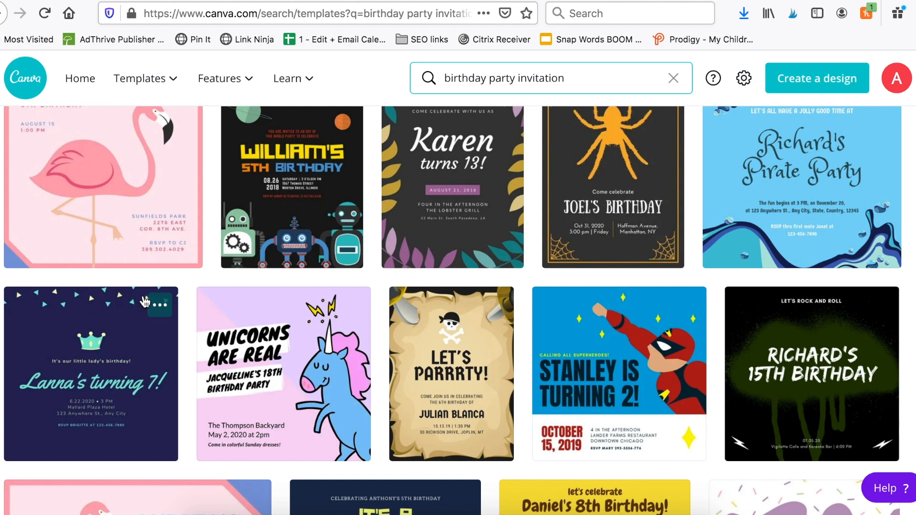
{"action": "left_click", "coordinate": [290, 351]}
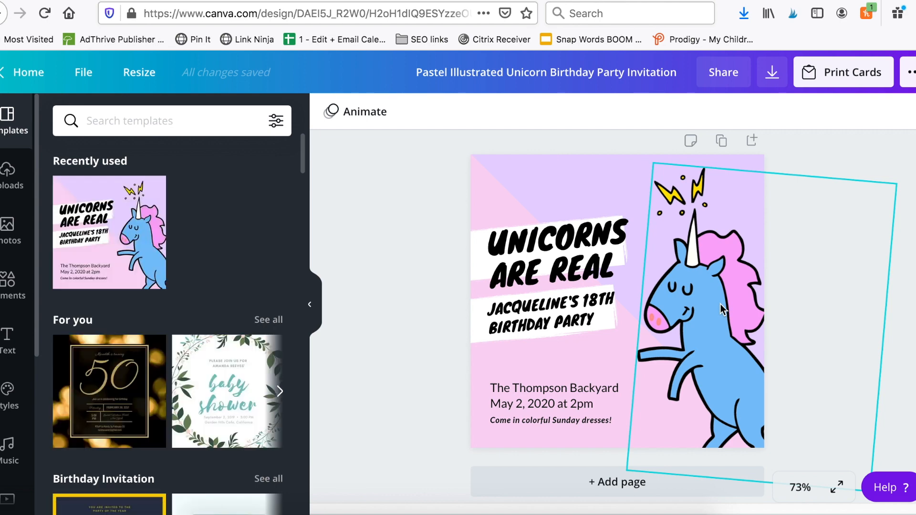
Replace the name and age above "Birthday Party" with the new child's name and "8TH", keeping "Birthday Party" on its own line.
{"action": "double_click", "coordinate": [560, 291]}
{"action": "left_click", "coordinate": [561, 292]}
{"action": "left_click_drag", "start_coordinate": [611, 300], "coordinate": [486, 312]}
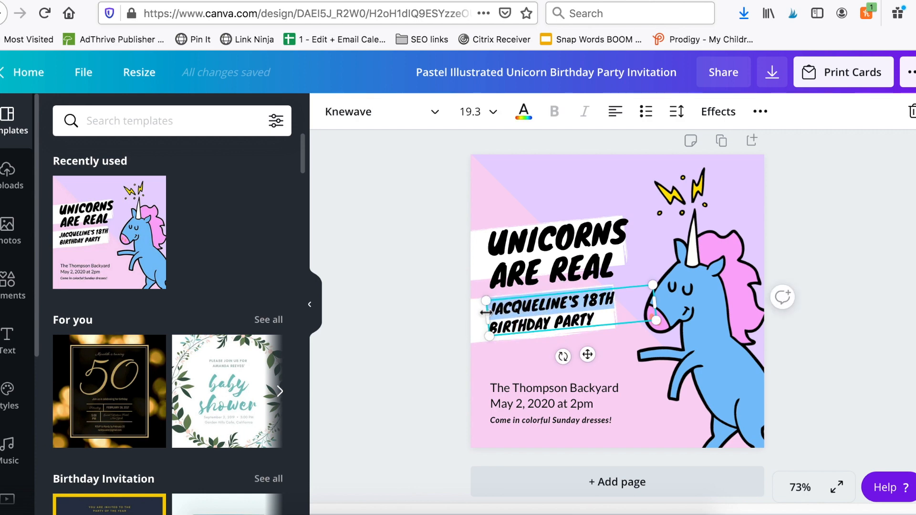
{"action": "type", "text": "MADES"}
{"action": "key", "text": "BackSpace"}
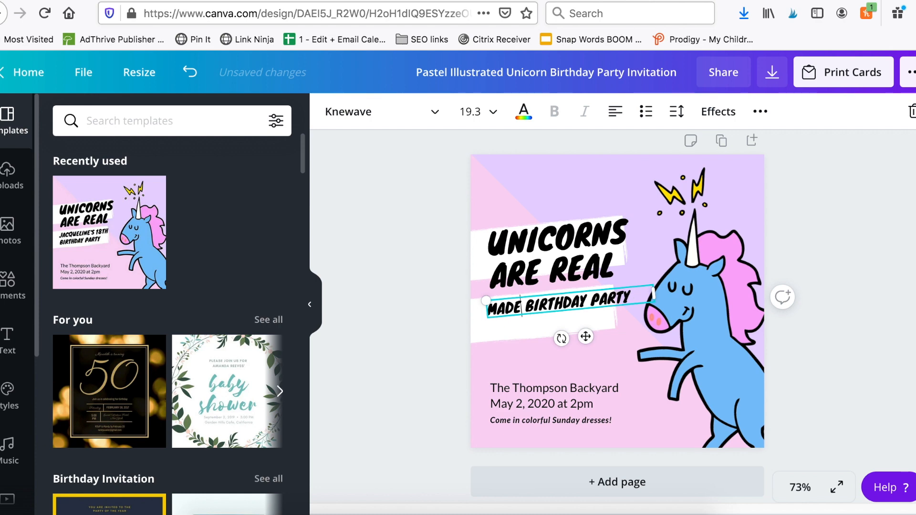
{"action": "type", "text": "SYN'S"}
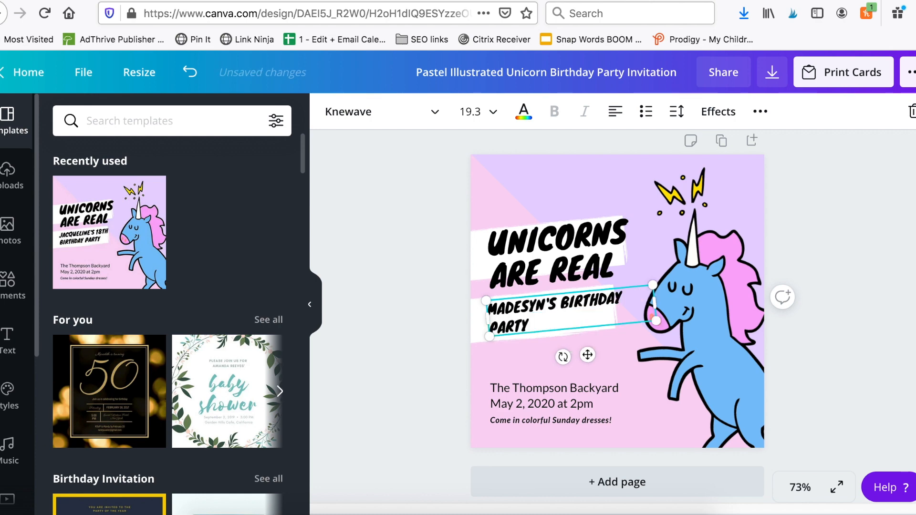
{"action": "type", "text": " 8TH"}
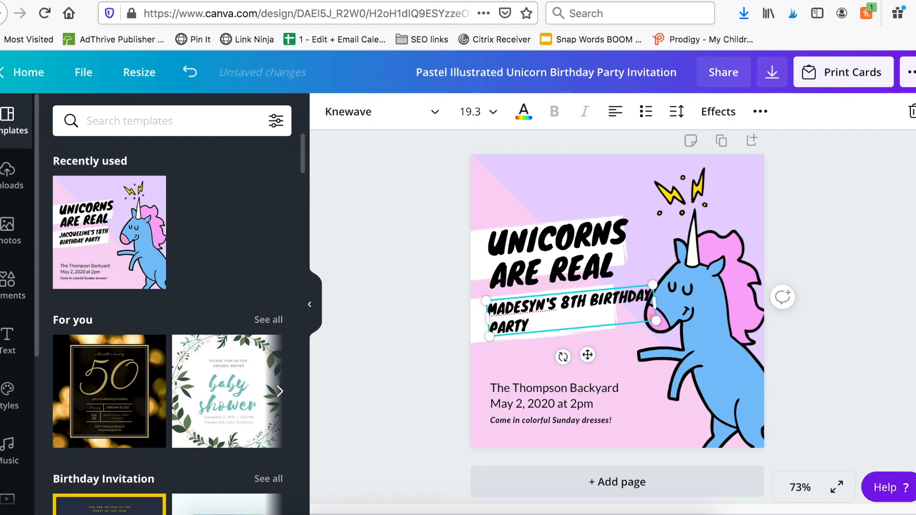
{"action": "key", "text": "Return"}
Insert a line with the street address between the backyard venue and the date.
{"action": "left_click", "coordinate": [506, 394]}
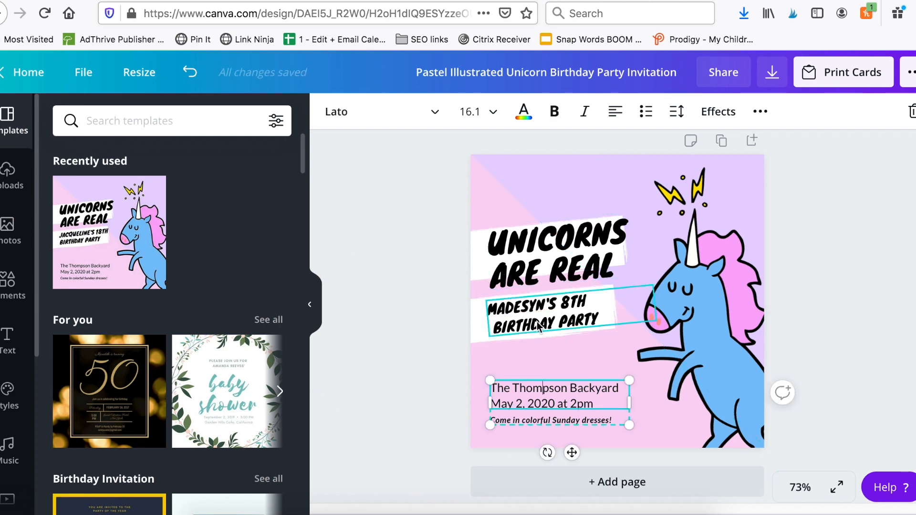
{"action": "left_click", "coordinate": [538, 394]}
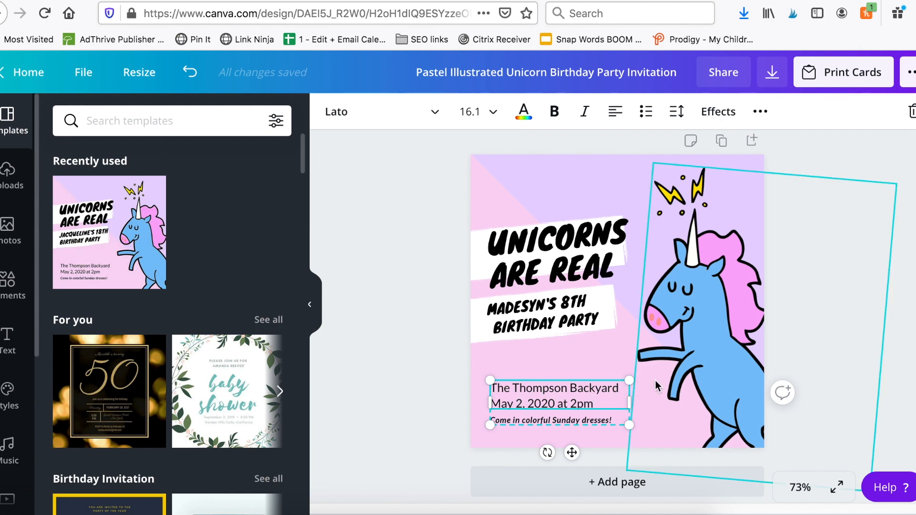
{"action": "key", "text": "Return"}
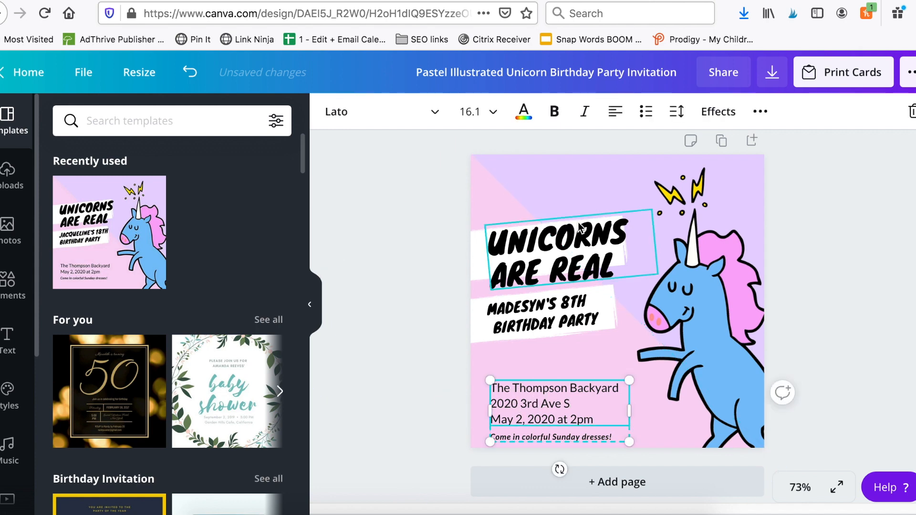
Ungroup the event details from the dress note and move the venue, address and date block up slightly.
{"action": "left_click", "coordinate": [761, 113]}
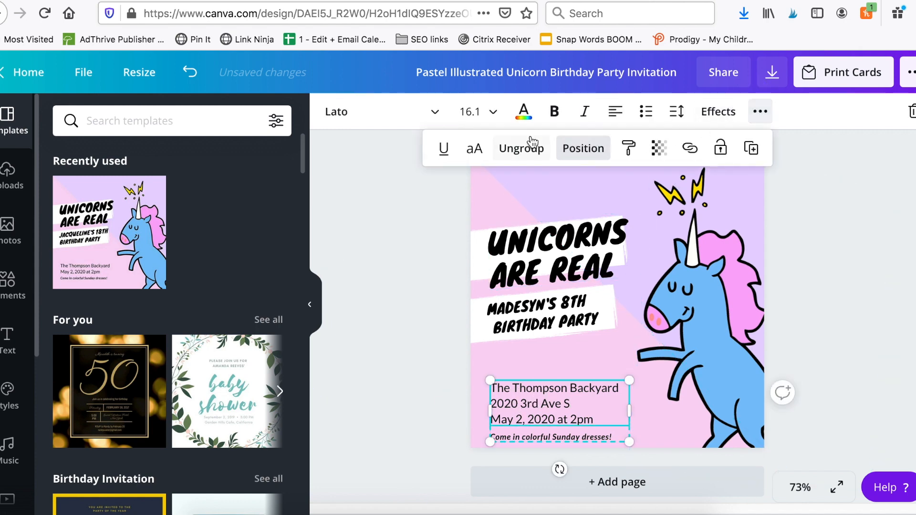
{"action": "left_click", "coordinate": [520, 148]}
{"action": "left_click", "coordinate": [448, 363]}
{"action": "left_click_drag", "start_coordinate": [524, 413], "coordinate": [523, 398]}
Add a second line below the dress note asking guests to RSVP, with the contact's name and phone number.
{"action": "double_click", "coordinate": [522, 438]}
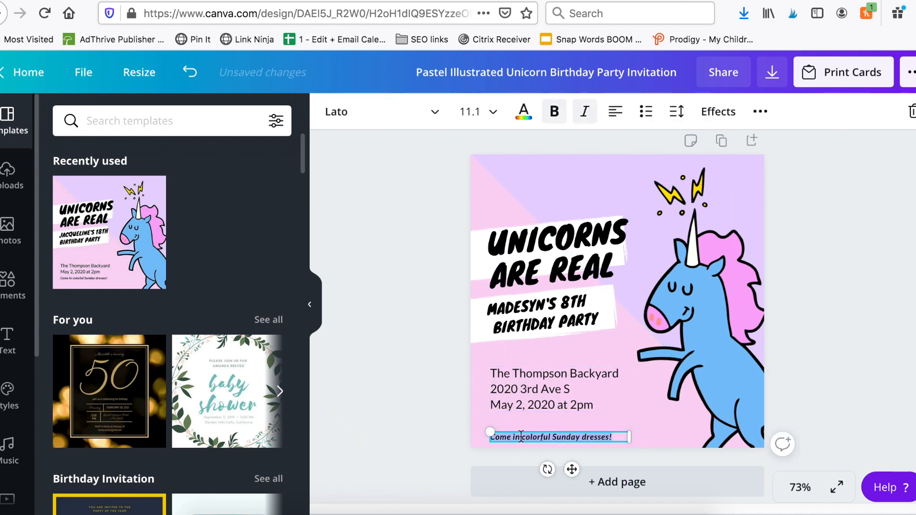
{"action": "key", "text": "BackSpace"}
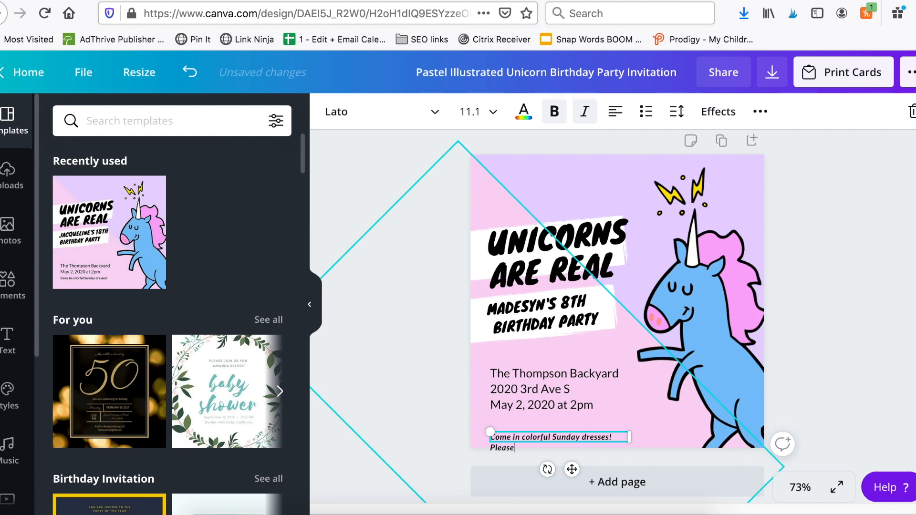
{"action": "type", "text": "Please RSVP to Jane at 555-555-"}
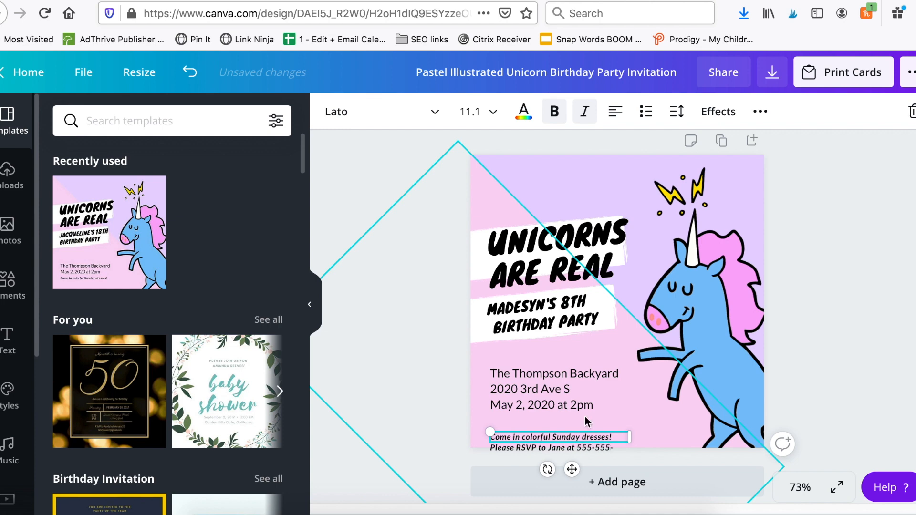
{"action": "type", "text": "5555"}
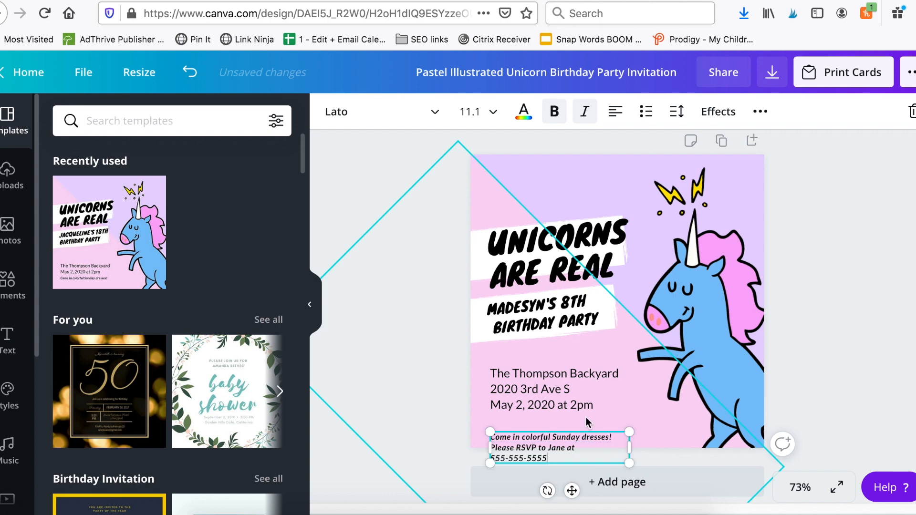
Widen the dress and RSVP note so the RSVP fits on one line, and nudge it up onto the page.
{"action": "left_click_drag", "start_coordinate": [644, 448], "coordinate": [651, 443]}
{"action": "left_click", "coordinate": [499, 429]}
{"action": "left_click", "coordinate": [508, 445]}
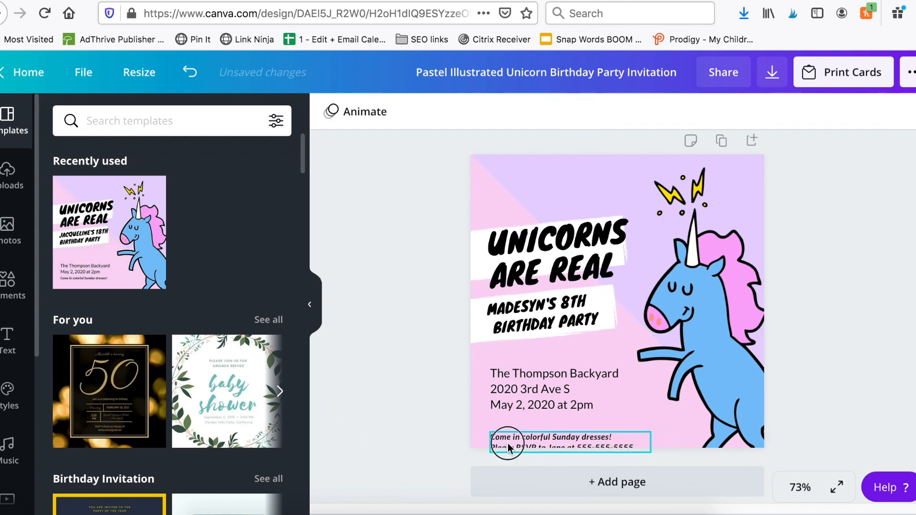
{"action": "key", "text": "Up"}
{"action": "key", "text": "Up"}
{"action": "key", "text": "Up"}
{"action": "key", "text": "Up"}
{"action": "key", "text": "Up"}
{"action": "key", "text": "Up"}
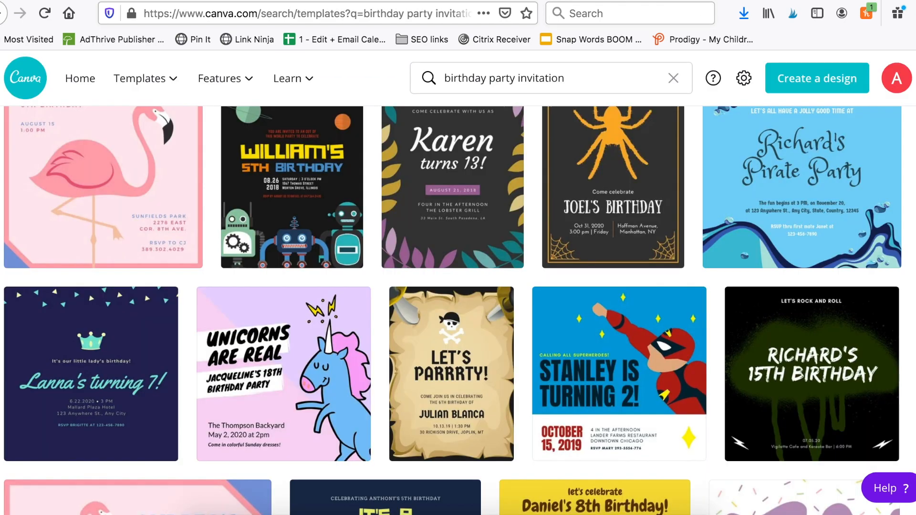
Return to the template search, look for "menu" and browse the menu designs.
{"action": "left_click_drag", "start_coordinate": [570, 78], "coordinate": [442, 78]}
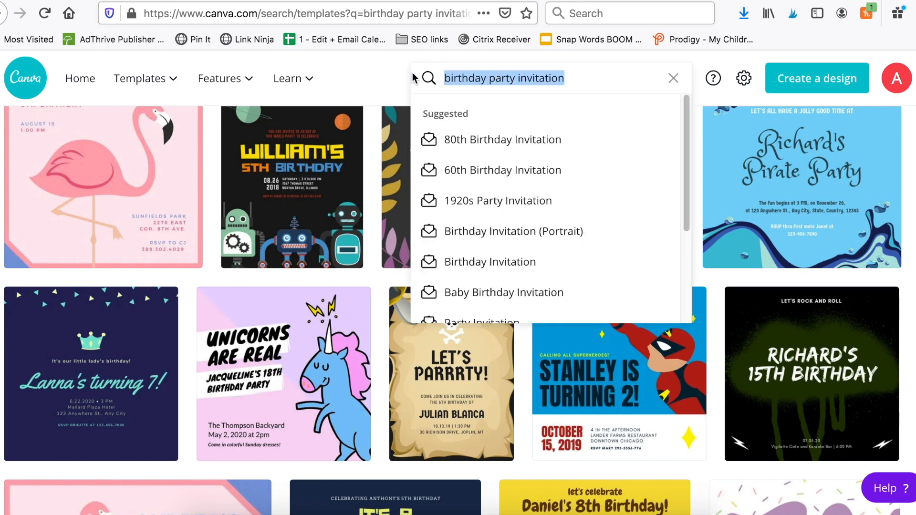
{"action": "type", "text": "menu"}
{"action": "key", "text": "Return"}
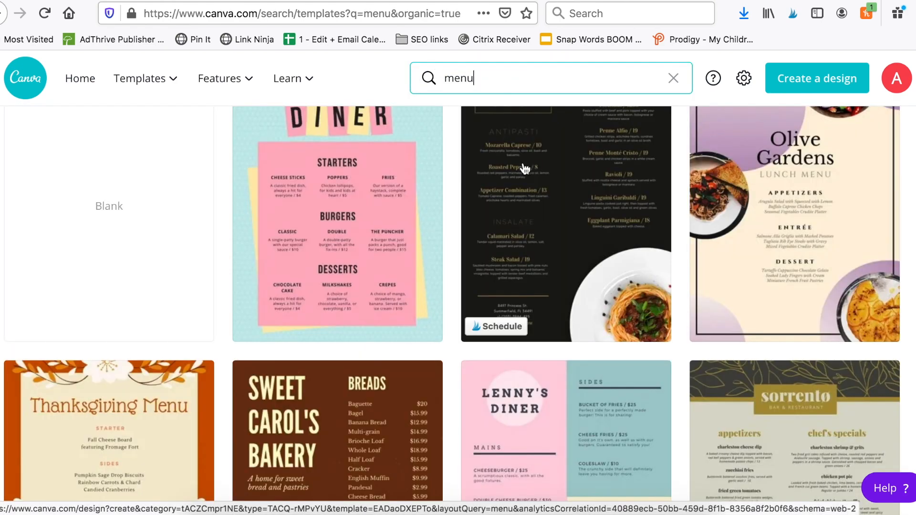
{"action": "scroll", "coordinate": [654, 204], "scroll_direction": "down", "scroll_amount": 10}
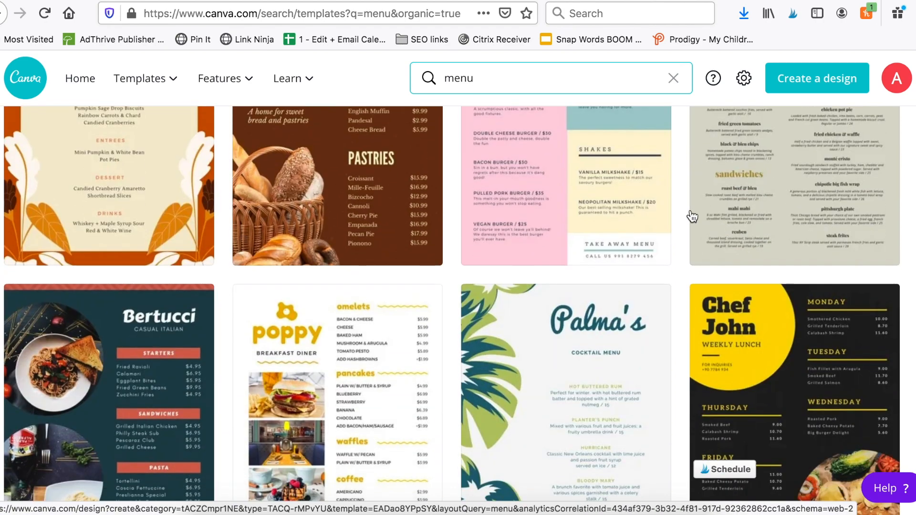
{"action": "scroll", "coordinate": [689, 207], "scroll_direction": "down", "scroll_amount": 7}
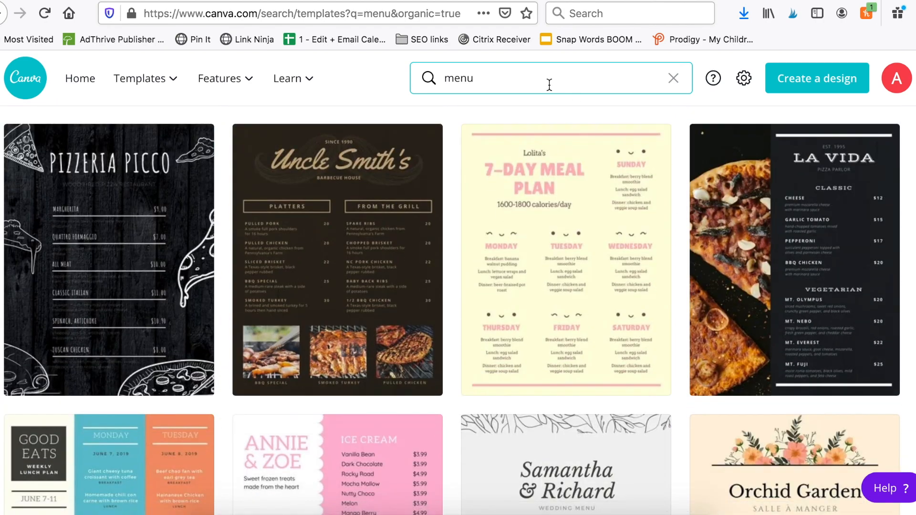
Search for "christmas card", choose the suggested Holiday Card category and browse its templates.
{"action": "left_click", "coordinate": [549, 84]}
{"action": "mouse_move", "coordinate": [299, 79]}
{"action": "type", "text": "christmas card"}
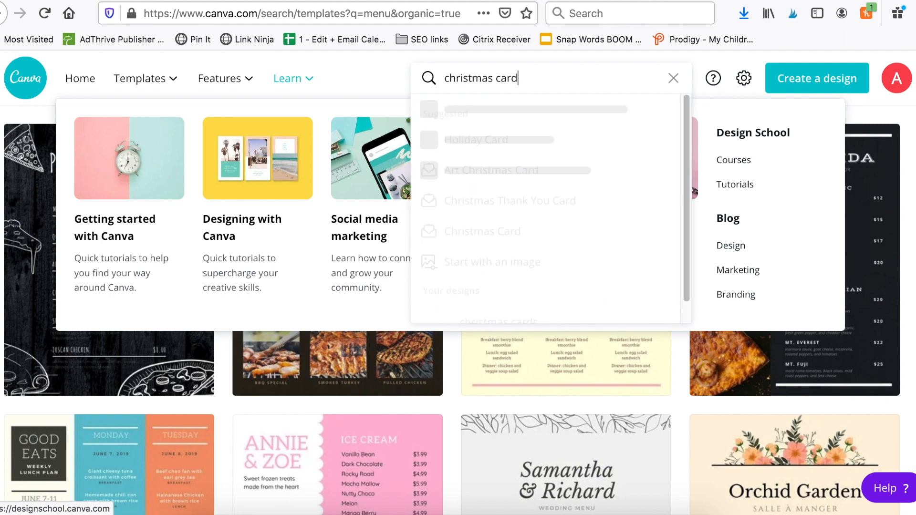
{"action": "left_click", "coordinate": [471, 140]}
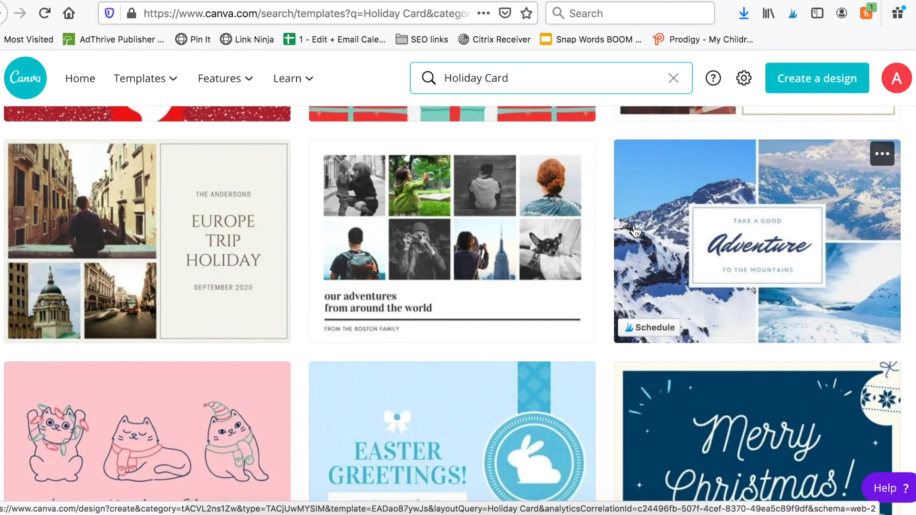
{"action": "scroll", "coordinate": [640, 235], "scroll_direction": "up", "scroll_amount": 15}
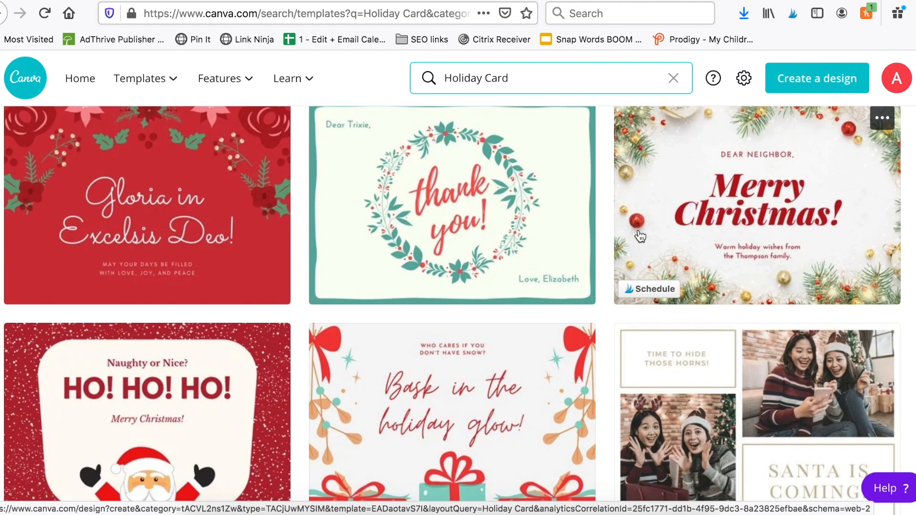
{"action": "scroll", "coordinate": [639, 235], "scroll_direction": "up", "scroll_amount": 3}
{"action": "scroll", "coordinate": [640, 235], "scroll_direction": "down", "scroll_amount": 6}
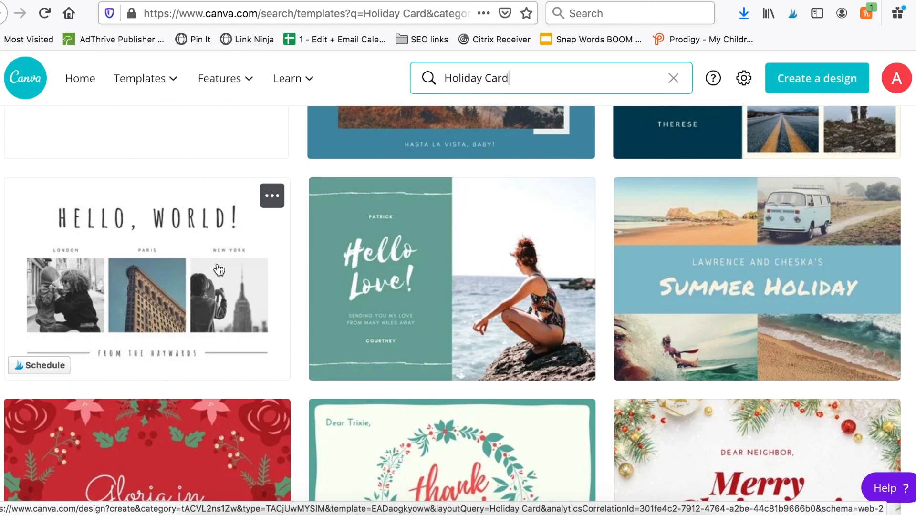
{"action": "scroll", "coordinate": [245, 268], "scroll_direction": "down", "scroll_amount": 1}
{"action": "scroll", "coordinate": [242, 269], "scroll_direction": "down", "scroll_amount": 2}
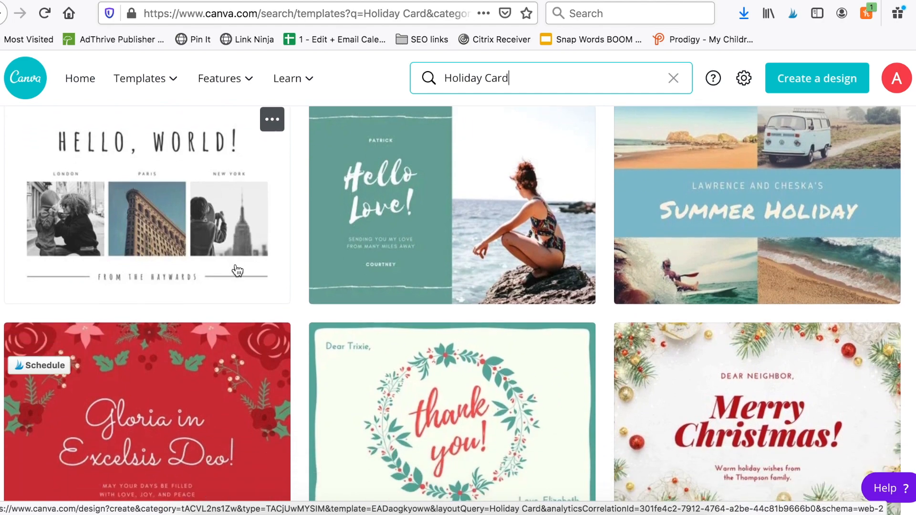
Look further through the Holiday Card templates for Christmas designs.
{"action": "scroll", "coordinate": [265, 327], "scroll_direction": "down", "scroll_amount": 4}
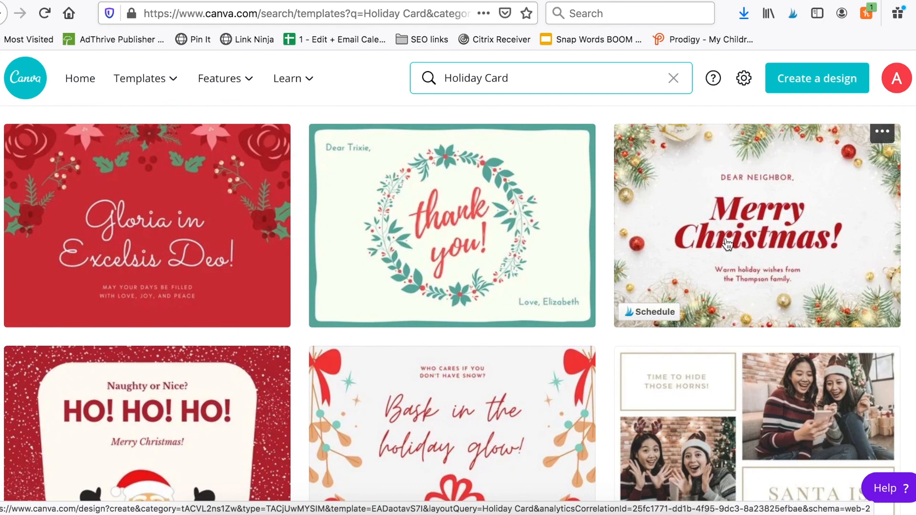
{"action": "scroll", "coordinate": [508, 254], "scroll_direction": "down", "scroll_amount": 2}
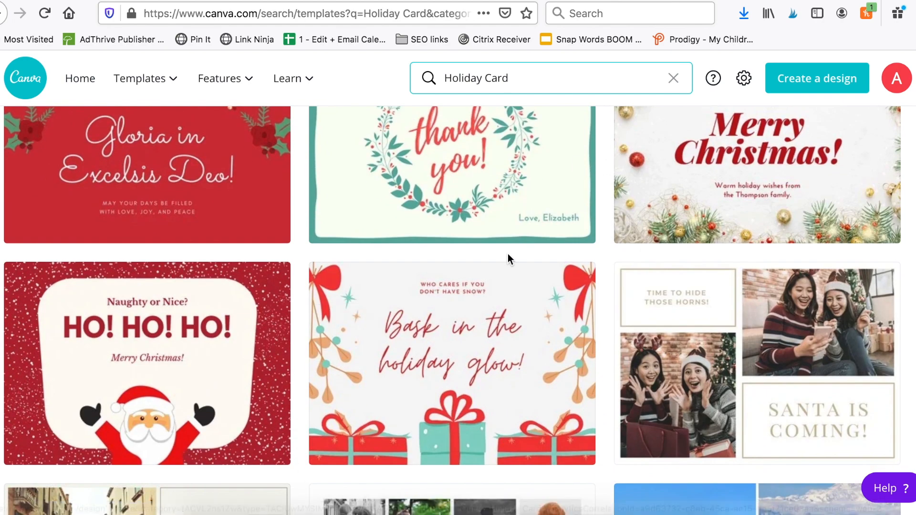
{"action": "scroll", "coordinate": [497, 207], "scroll_direction": "up", "scroll_amount": 3}
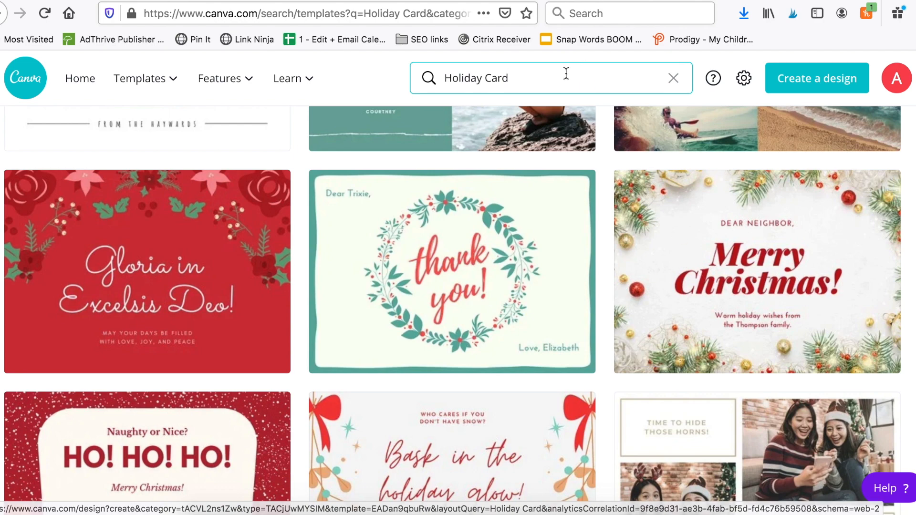
Search the templates for "wedding invite" and browse the invitation designs.
{"action": "triple_click", "coordinate": [446, 85]}
{"action": "type", "text": "wed"}
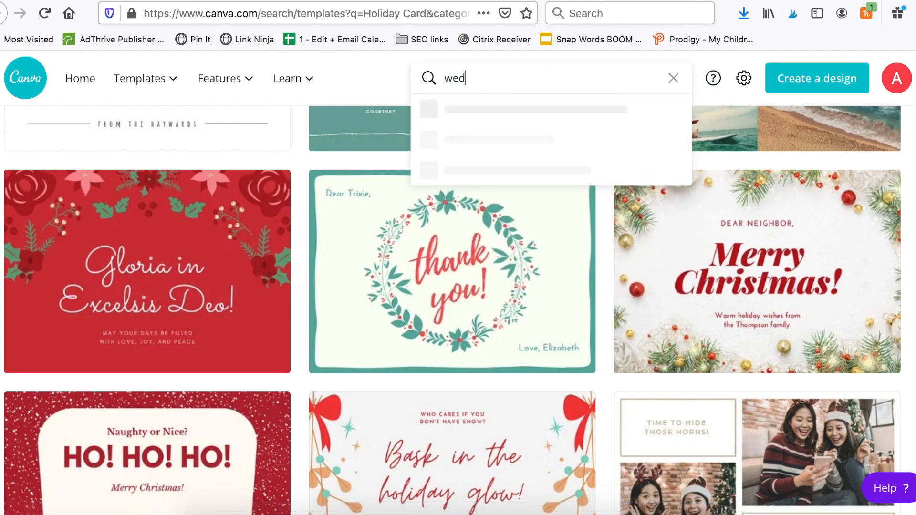
{"action": "type", "text": "ding invite"}
{"action": "key", "text": "Return"}
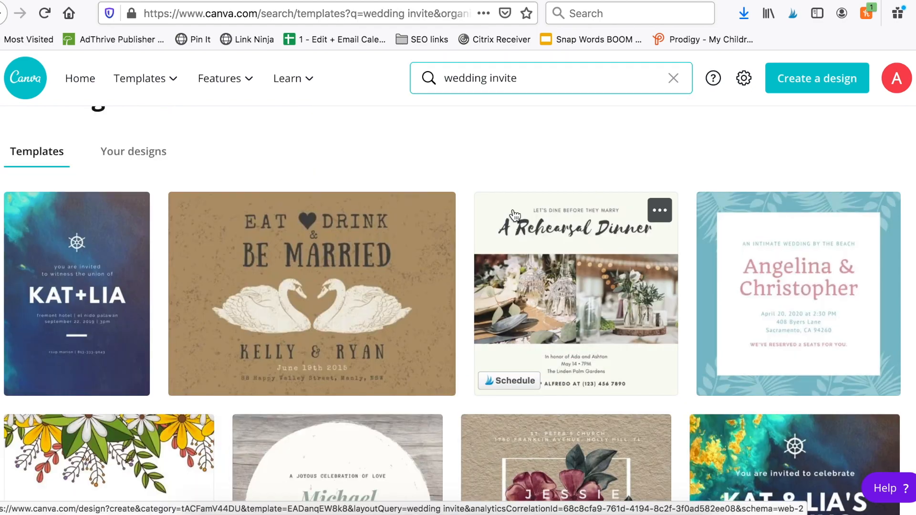
{"action": "scroll", "coordinate": [512, 214], "scroll_direction": "down", "scroll_amount": 8}
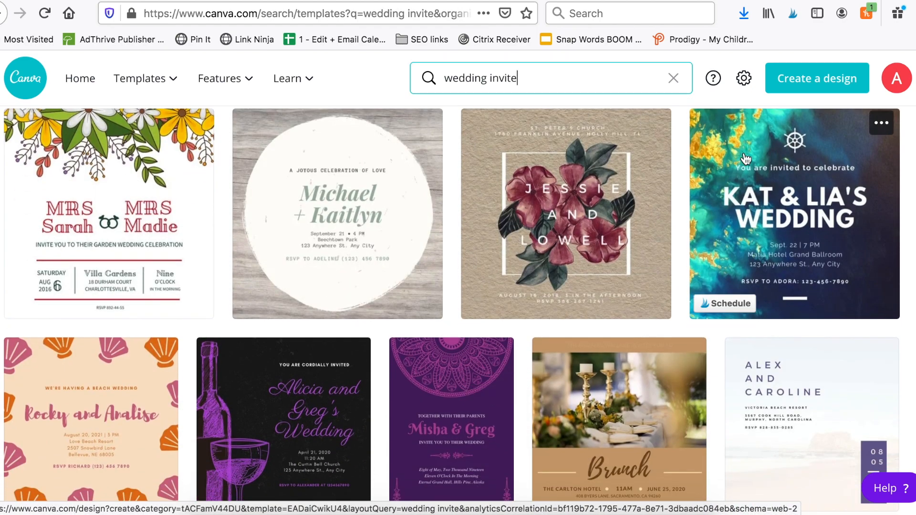
{"action": "scroll", "coordinate": [569, 277], "scroll_direction": "down", "scroll_amount": 3}
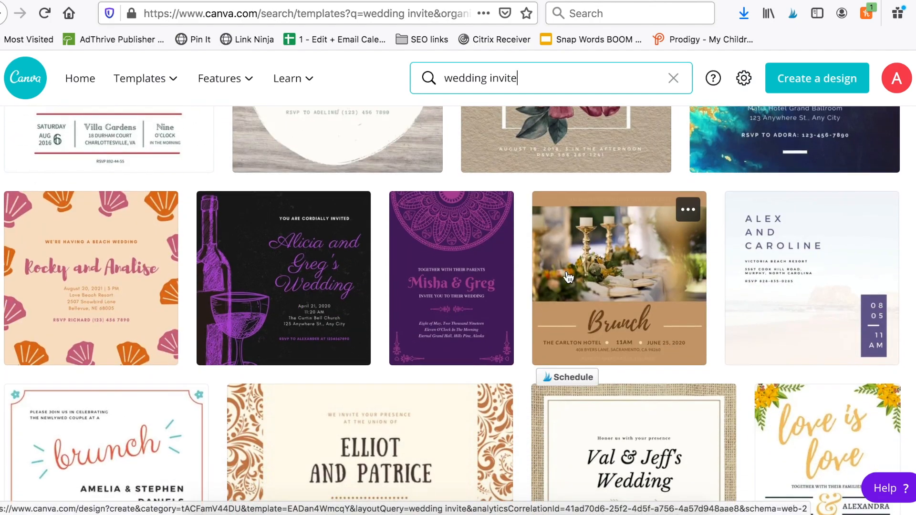
{"action": "scroll", "coordinate": [568, 278], "scroll_direction": "down", "scroll_amount": 8}
{"action": "scroll", "coordinate": [438, 295], "scroll_direction": "up", "scroll_amount": 19}
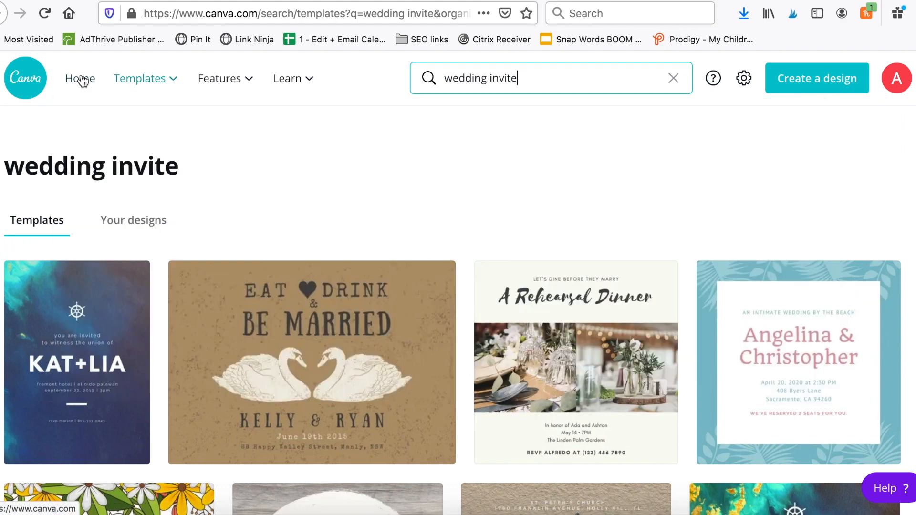
Return to the home page and view the Social Media design types.
{"action": "left_click", "coordinate": [80, 77]}
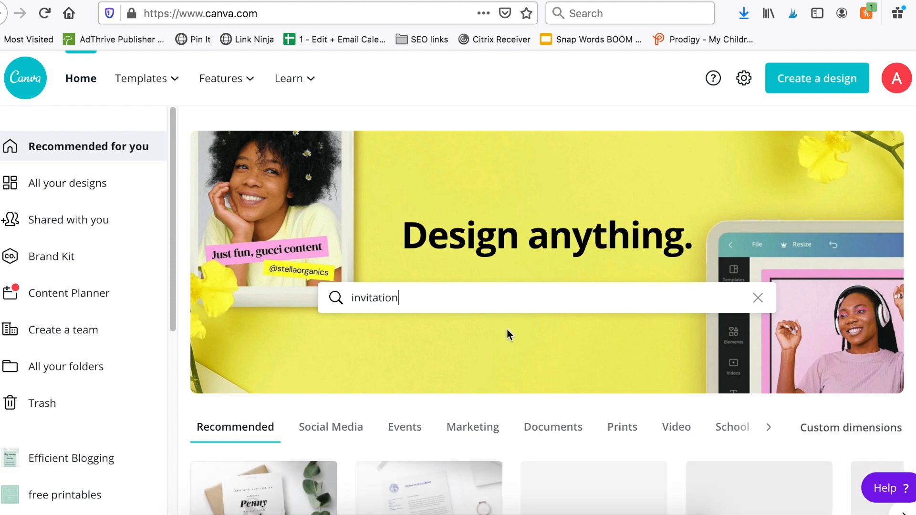
{"action": "left_click", "coordinate": [331, 429]}
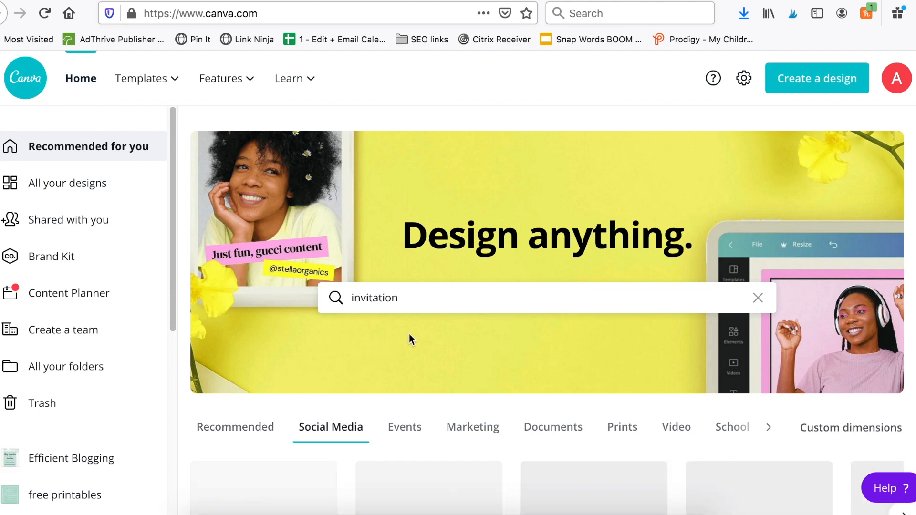
{"action": "scroll", "coordinate": [409, 337], "scroll_direction": "down", "scroll_amount": 4}
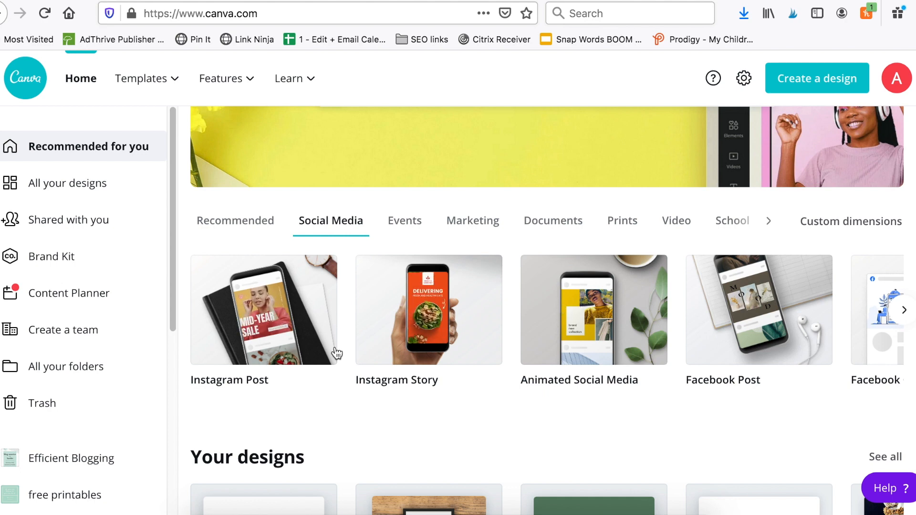
Create a new blank design with custom dimensions of 8 in wide by 10 in high.
{"action": "scroll", "coordinate": [583, 238], "scroll_direction": "up", "scroll_amount": 3}
{"action": "left_click", "coordinate": [836, 85]}
{"action": "left_click", "coordinate": [624, 167]}
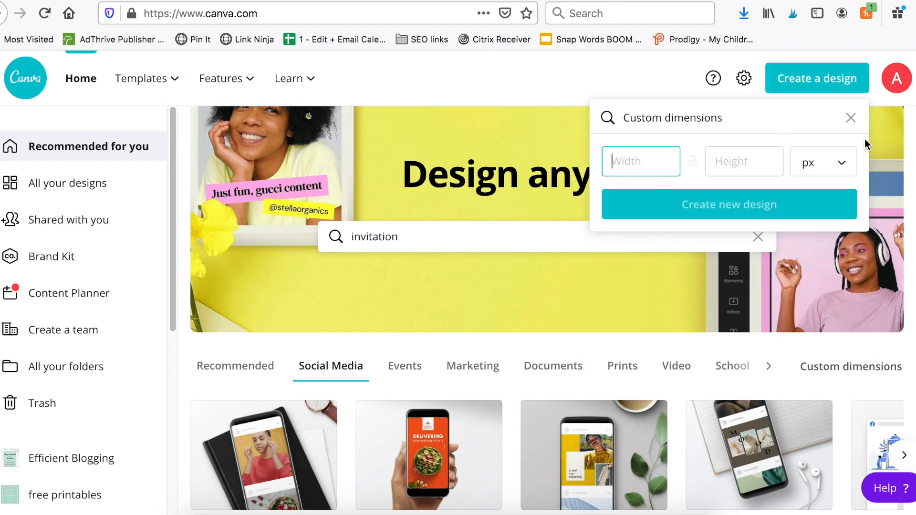
{"action": "left_click", "coordinate": [837, 164]}
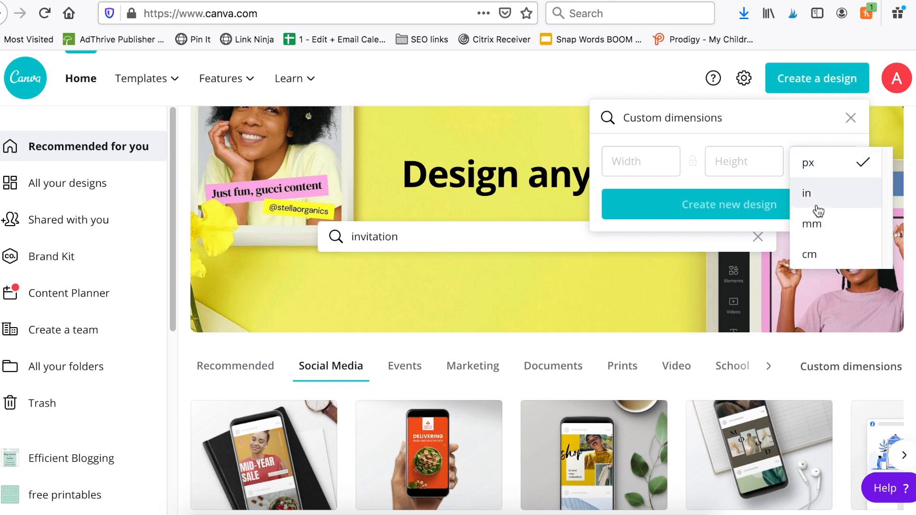
{"action": "left_click", "coordinate": [819, 189]}
{"action": "left_click", "coordinate": [660, 158]}
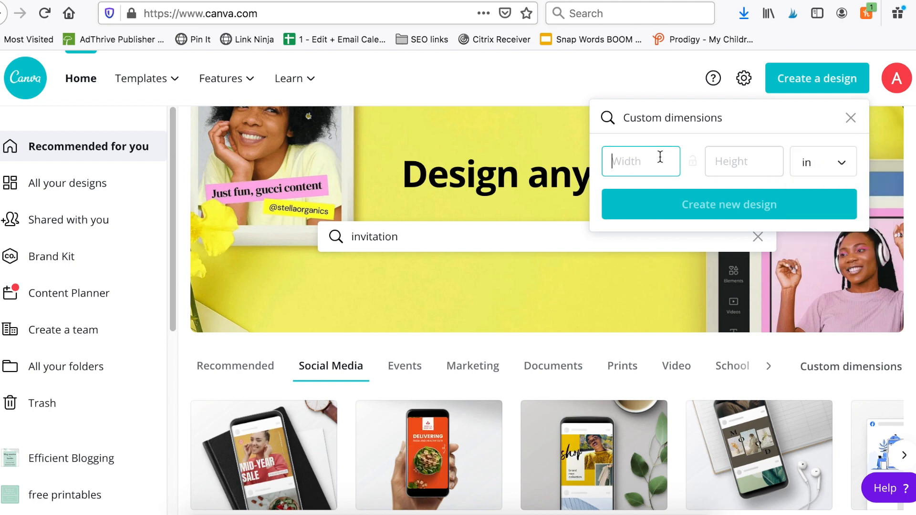
{"action": "type", "text": "10"}
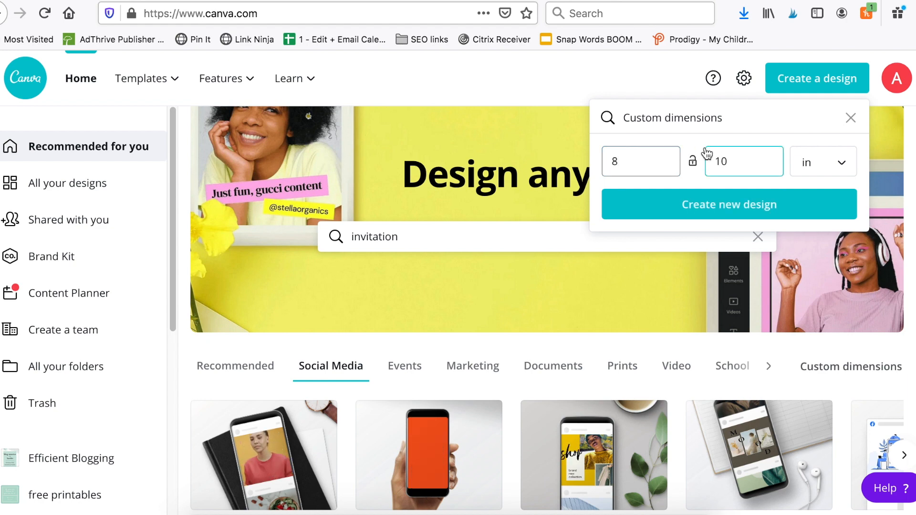
{"action": "left_click", "coordinate": [716, 206]}
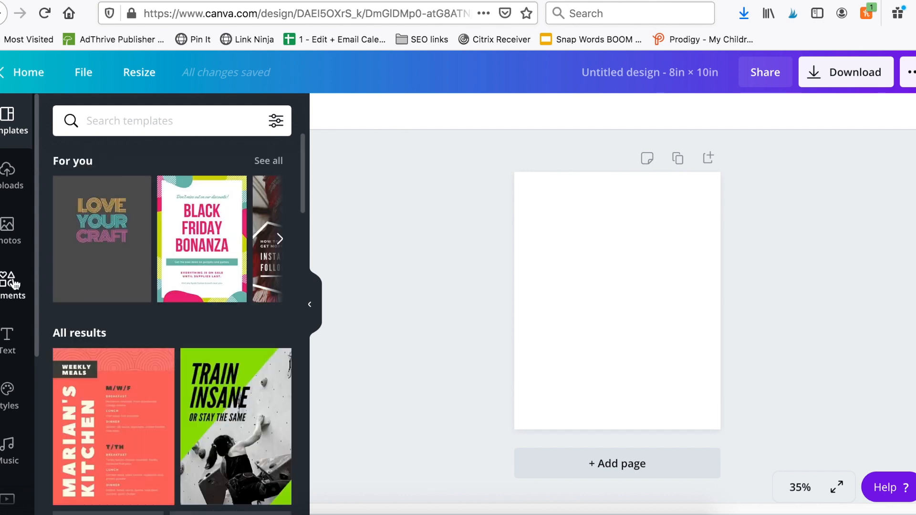
Add a heading reading "merry" to the blank page and enlarge it to about size 59.
{"action": "left_click", "coordinate": [9, 340]}
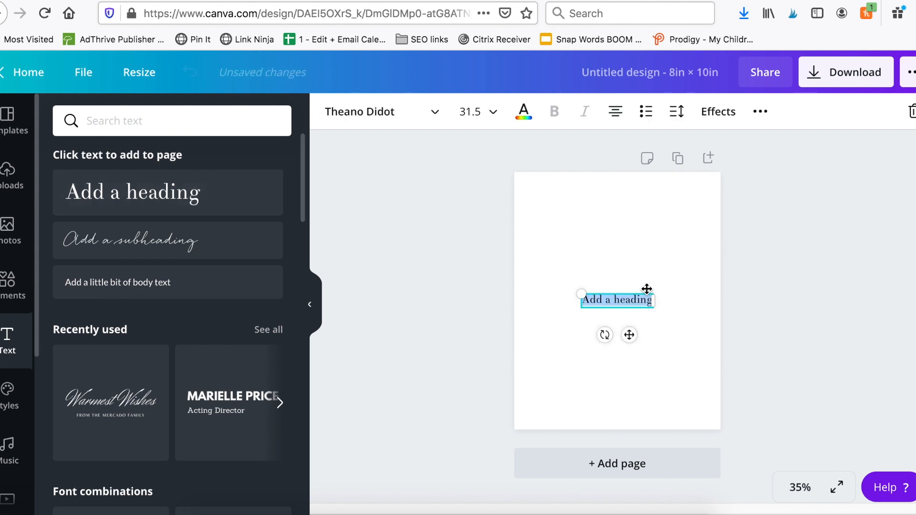
{"action": "type", "text": "merry"}
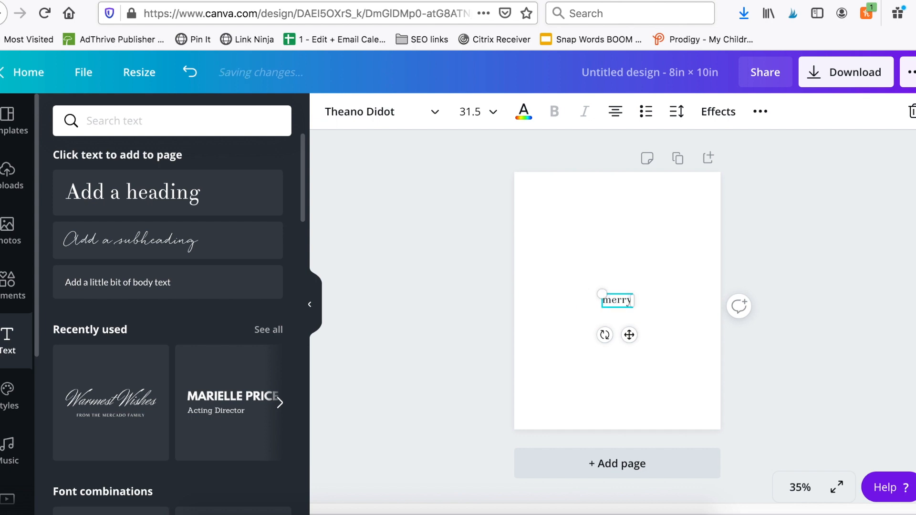
{"action": "left_click_drag", "start_coordinate": [602, 291], "coordinate": [576, 282]}
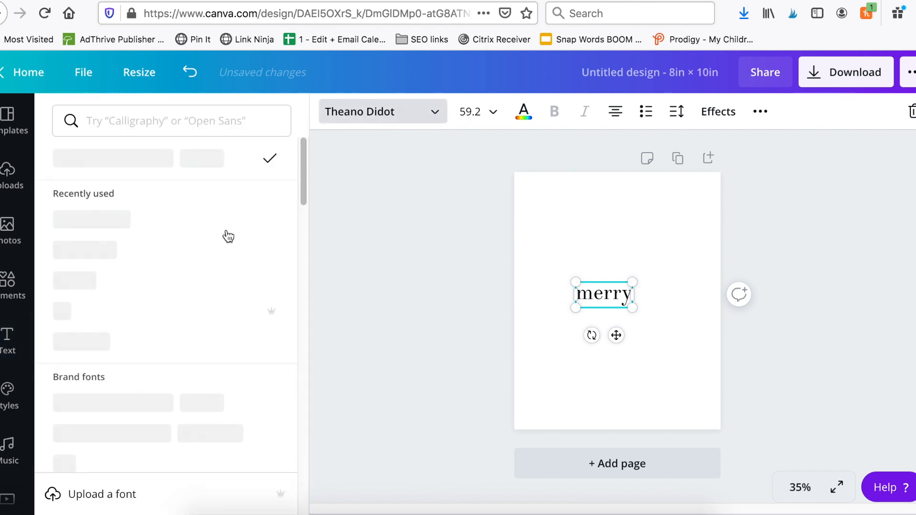
Look through the recently used, brand and uploaded fonts available for the "merry" heading.
{"action": "mouse_move", "coordinate": [277, 310]}
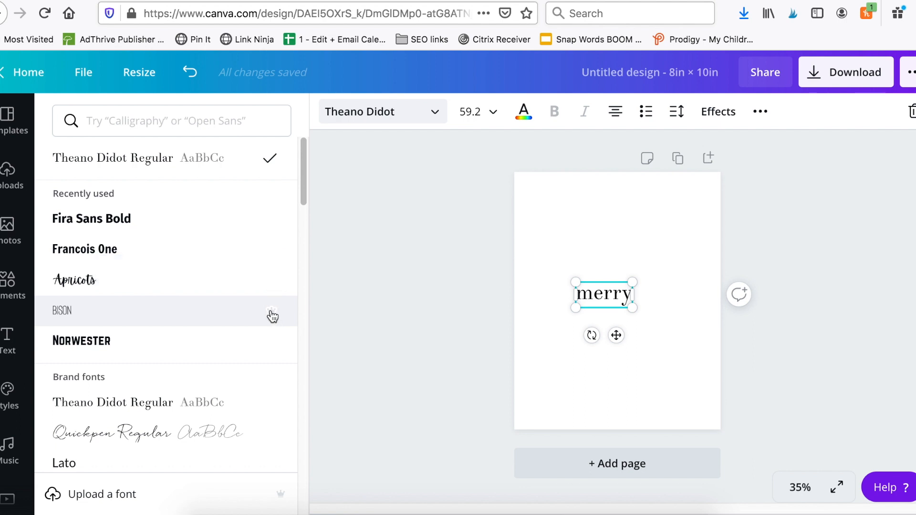
{"action": "scroll", "coordinate": [269, 311], "scroll_direction": "down", "scroll_amount": 3}
{"action": "scroll", "coordinate": [268, 313], "scroll_direction": "up", "scroll_amount": 3}
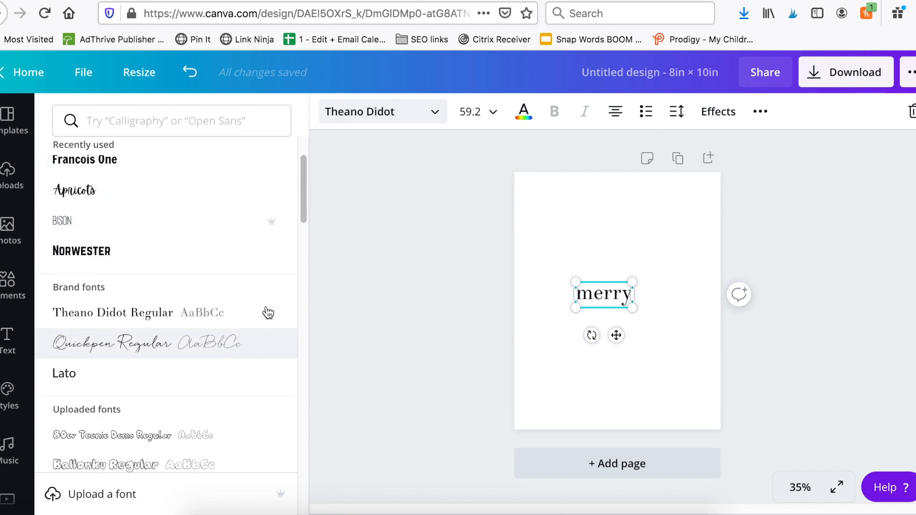
{"action": "scroll", "coordinate": [208, 307], "scroll_direction": "down", "scroll_amount": 6}
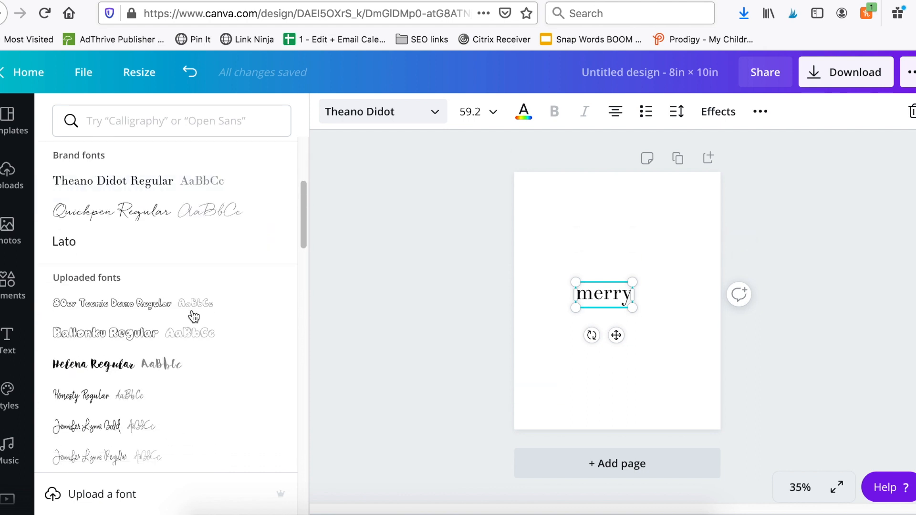
{"action": "scroll", "coordinate": [183, 291], "scroll_direction": "up", "scroll_amount": 1}
{"action": "scroll", "coordinate": [177, 278], "scroll_direction": "down", "scroll_amount": 8}
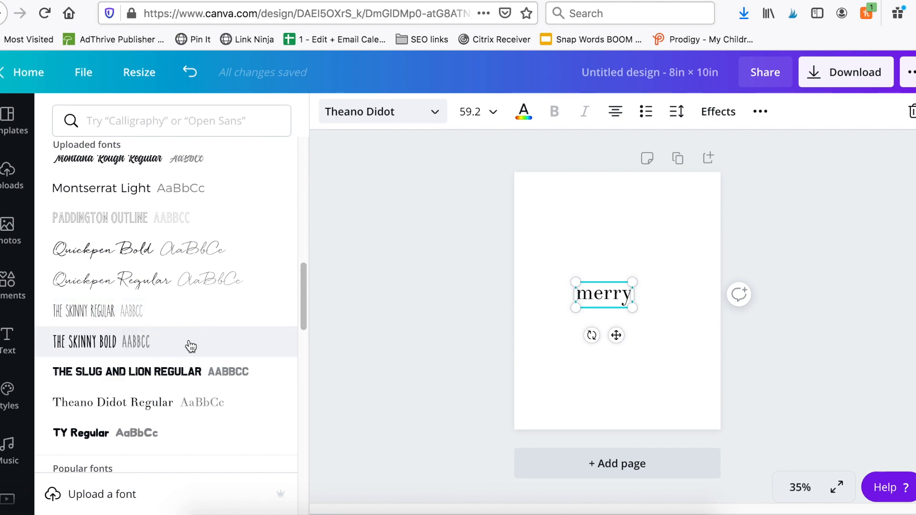
{"action": "scroll", "coordinate": [182, 342], "scroll_direction": "up", "scroll_amount": 10}
Search the fonts for "script" and apply Apricots to the "merry" heading.
{"action": "left_click", "coordinate": [189, 128]}
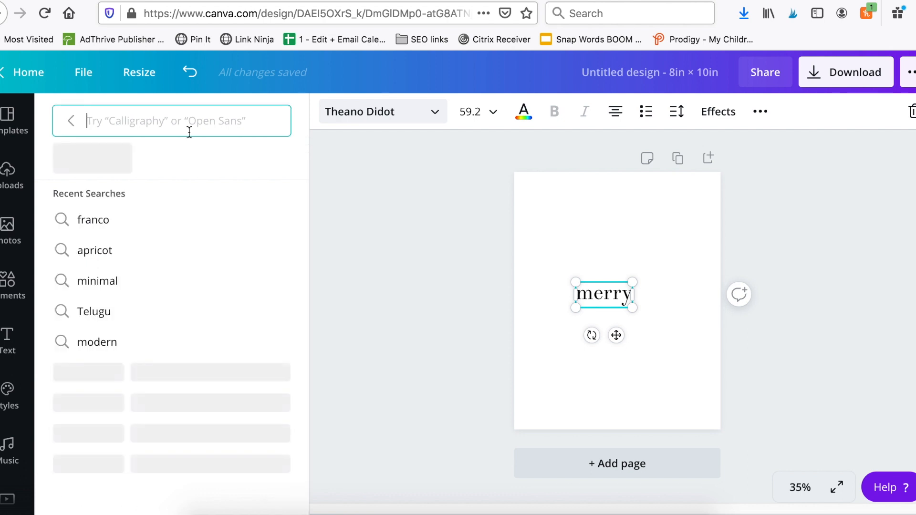
{"action": "type", "text": "s"}
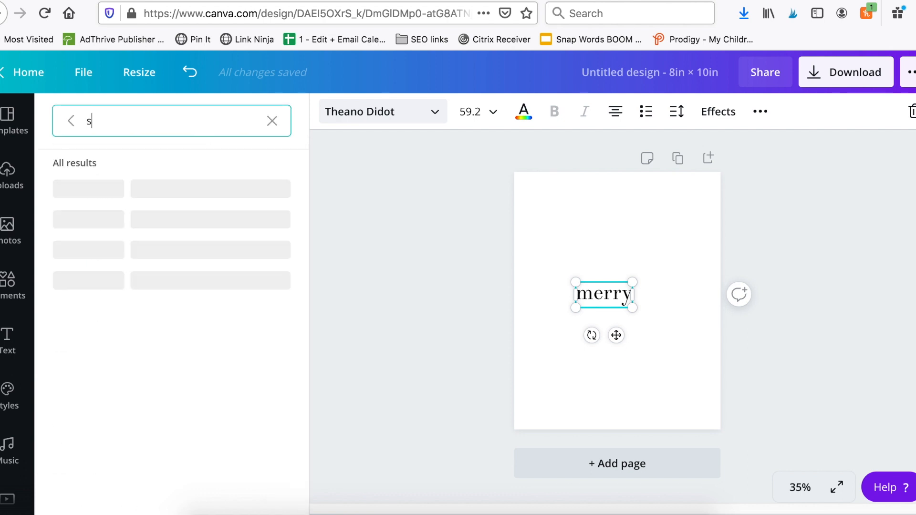
{"action": "type", "text": "cript"}
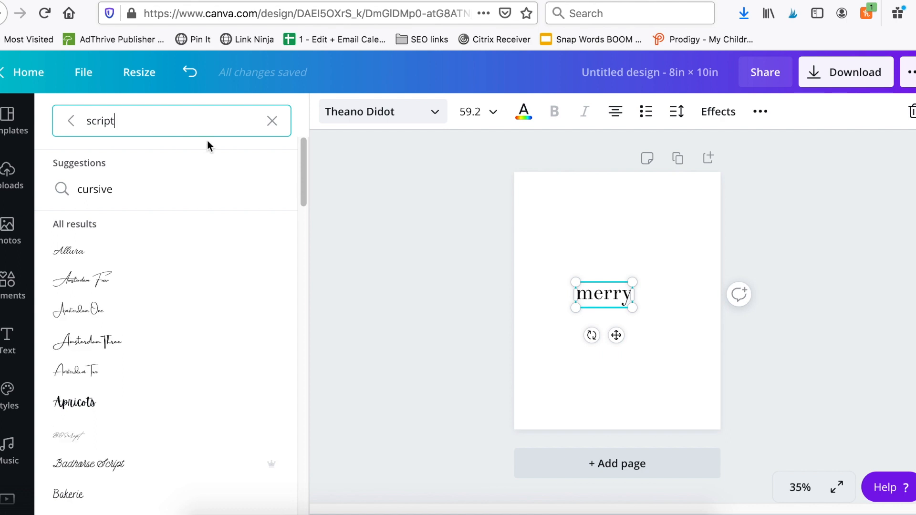
{"action": "scroll", "coordinate": [184, 360], "scroll_direction": "down", "scroll_amount": 5}
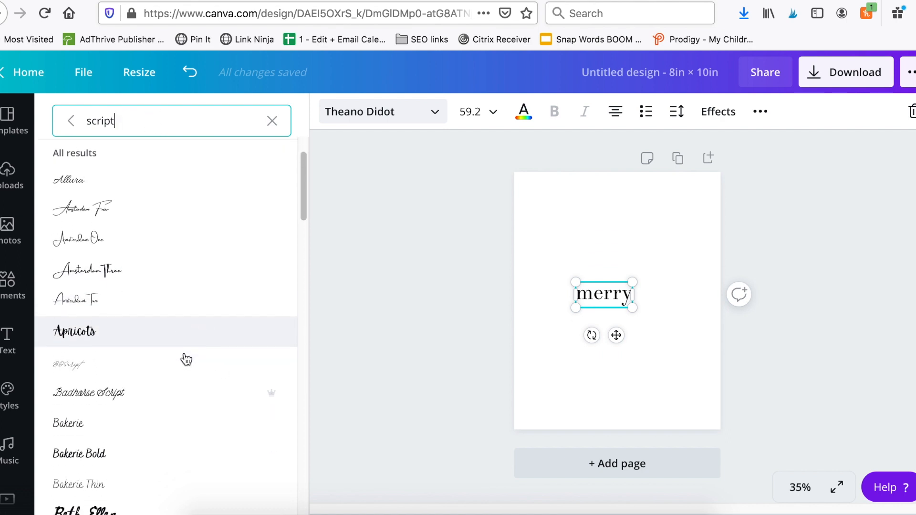
{"action": "scroll", "coordinate": [168, 367], "scroll_direction": "down", "scroll_amount": 10}
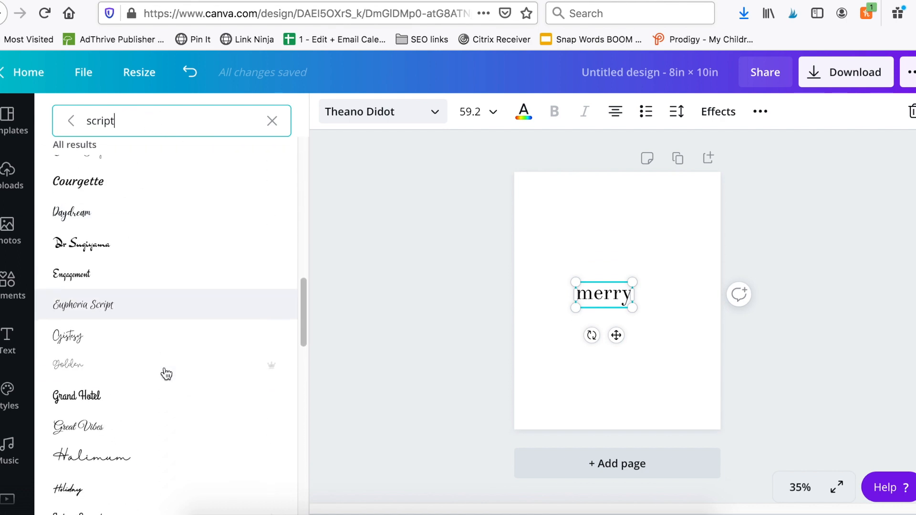
{"action": "scroll", "coordinate": [165, 375], "scroll_direction": "up", "scroll_amount": 6}
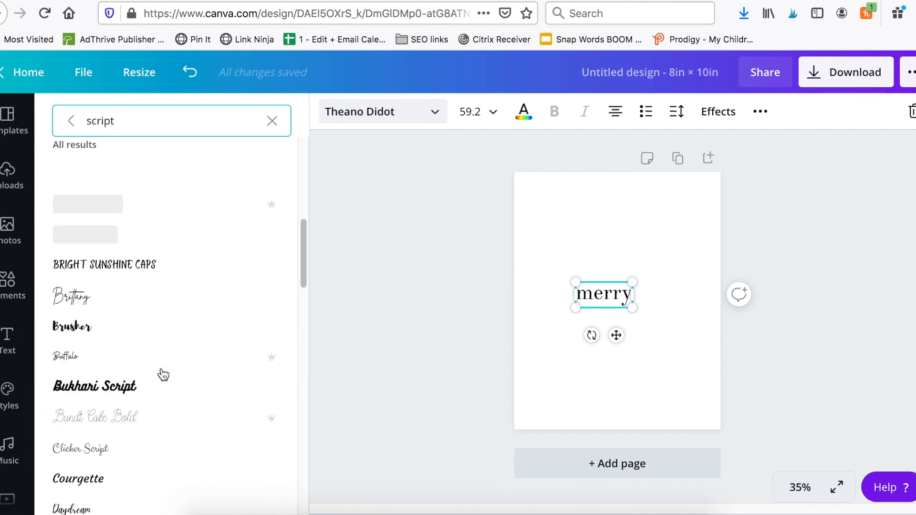
{"action": "scroll", "coordinate": [122, 363], "scroll_direction": "up", "scroll_amount": 5}
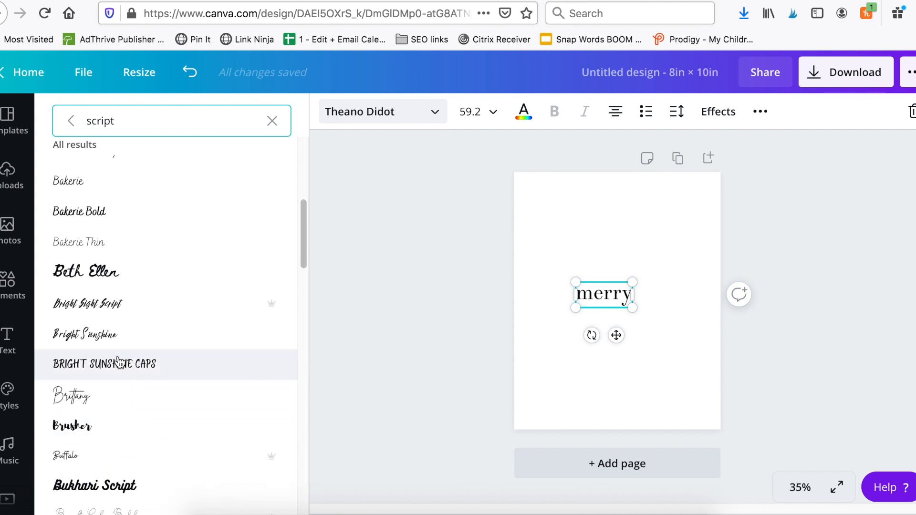
{"action": "left_click", "coordinate": [106, 230]}
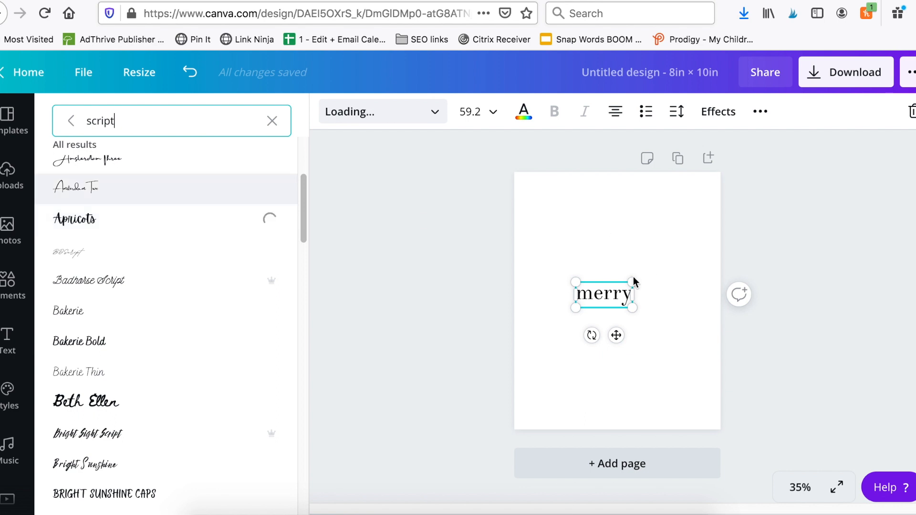
Enlarge the "merry" heading to about size 165 and move it to the upper middle of the page.
{"action": "left_click_drag", "start_coordinate": [573, 284], "coordinate": [487, 207]}
{"action": "left_click", "coordinate": [587, 362]}
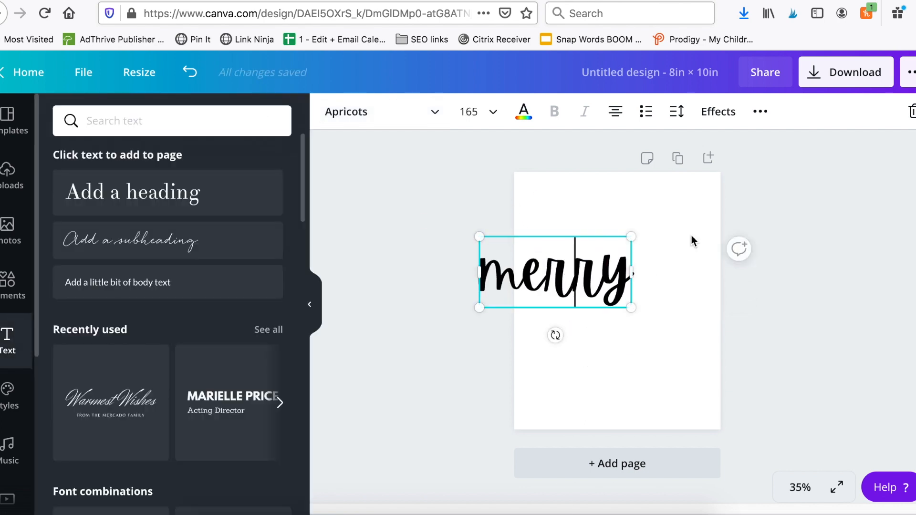
{"action": "left_click_drag", "start_coordinate": [610, 260], "coordinate": [661, 229]}
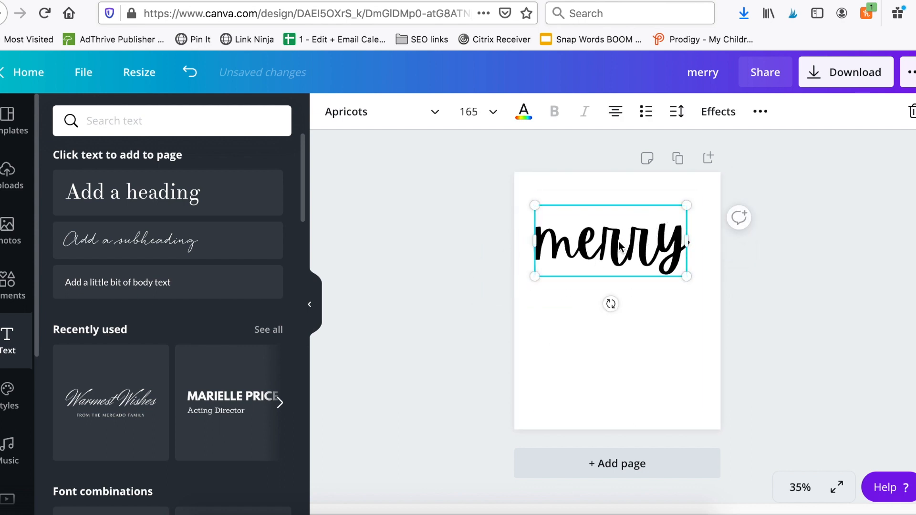
Tighten the letter spacing of the "merry" heading to -7.
{"action": "left_click", "coordinate": [677, 111]}
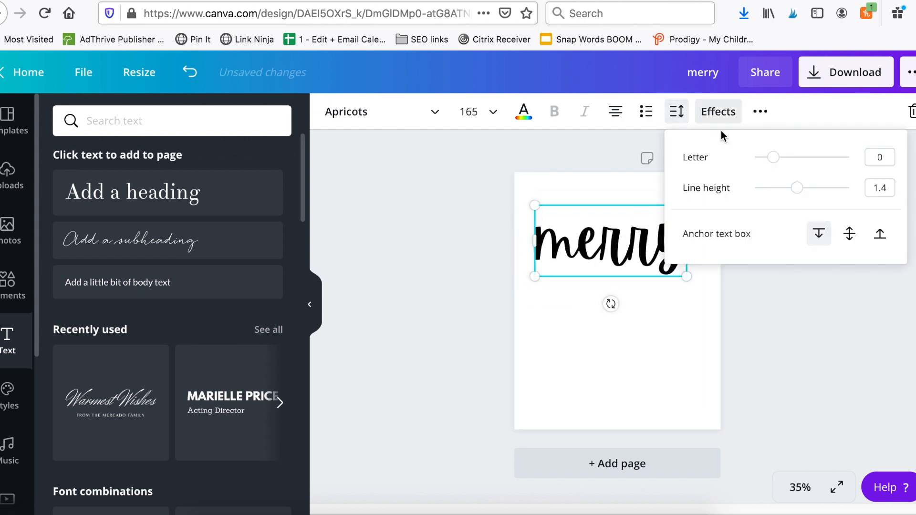
{"action": "left_click_drag", "start_coordinate": [774, 161], "coordinate": [775, 162]}
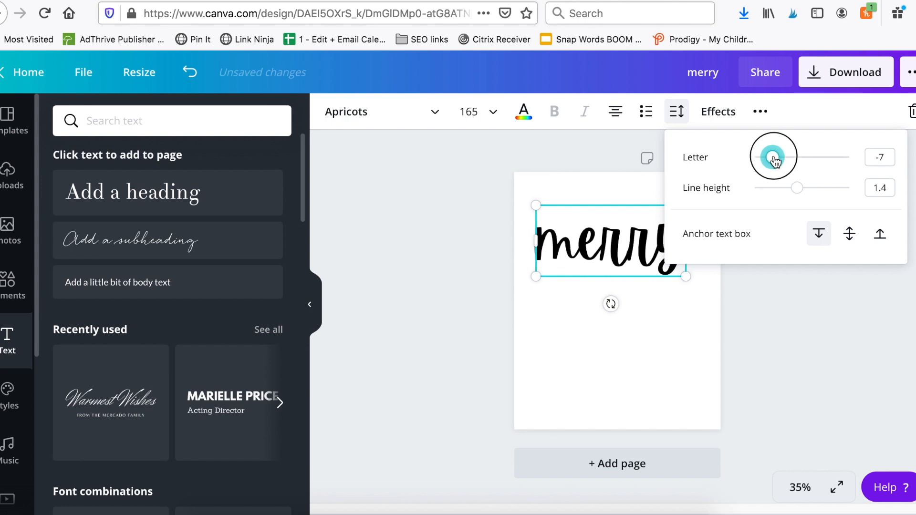
{"action": "left_click", "coordinate": [644, 357]}
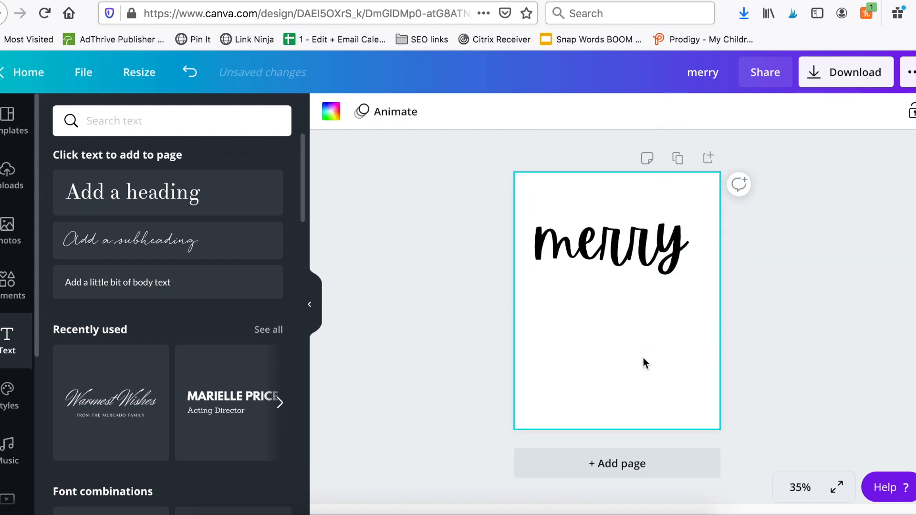
{"action": "left_click", "coordinate": [190, 73]}
{"action": "left_click", "coordinate": [223, 74]}
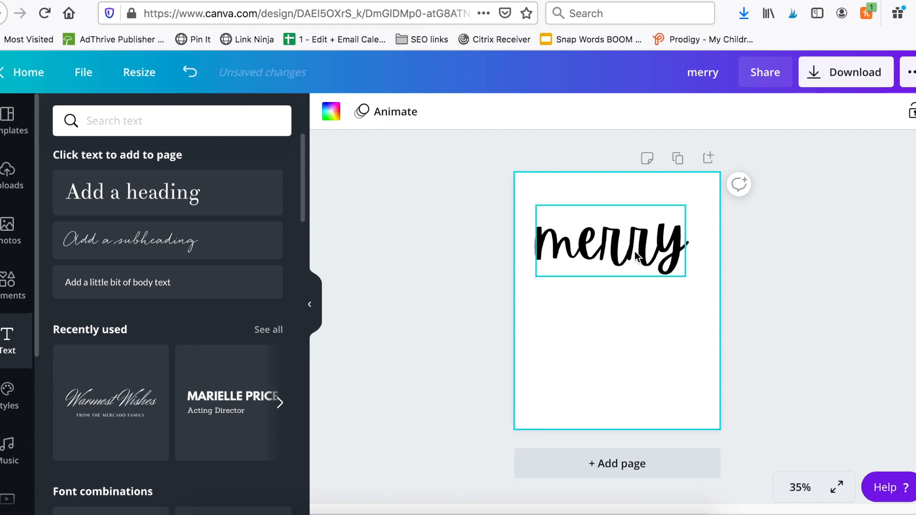
{"action": "left_click", "coordinate": [625, 264]}
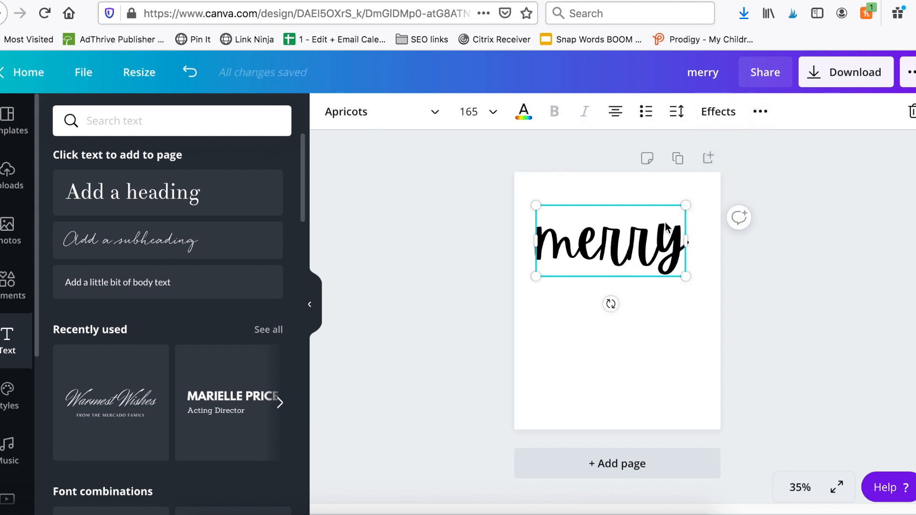
{"action": "key", "text": "super+d"}
{"action": "left_click_drag", "start_coordinate": [640, 241], "coordinate": [637, 335]}
{"action": "key", "text": "Delete"}
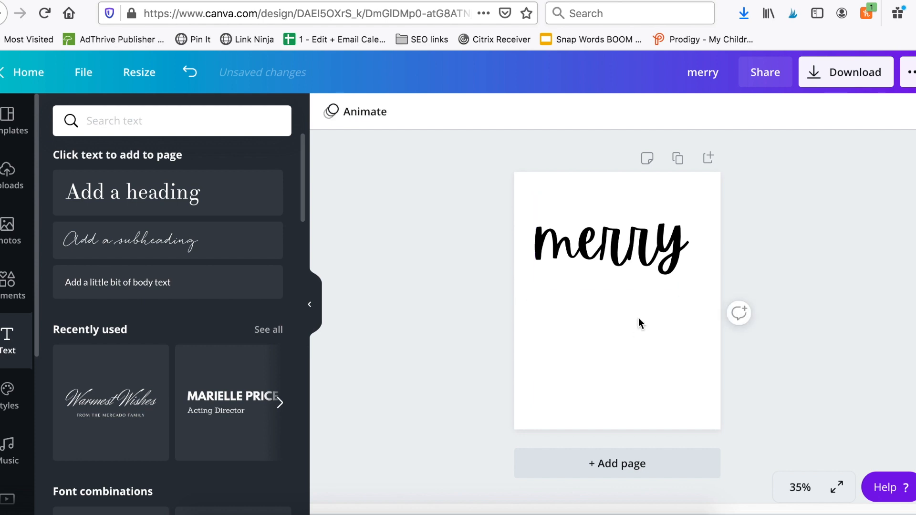
Duplicate the "merry" heading, place the copy in the lower part of the page and change its text to "bright".
{"action": "left_click", "coordinate": [642, 231]}
{"action": "left_click", "coordinate": [762, 113]}
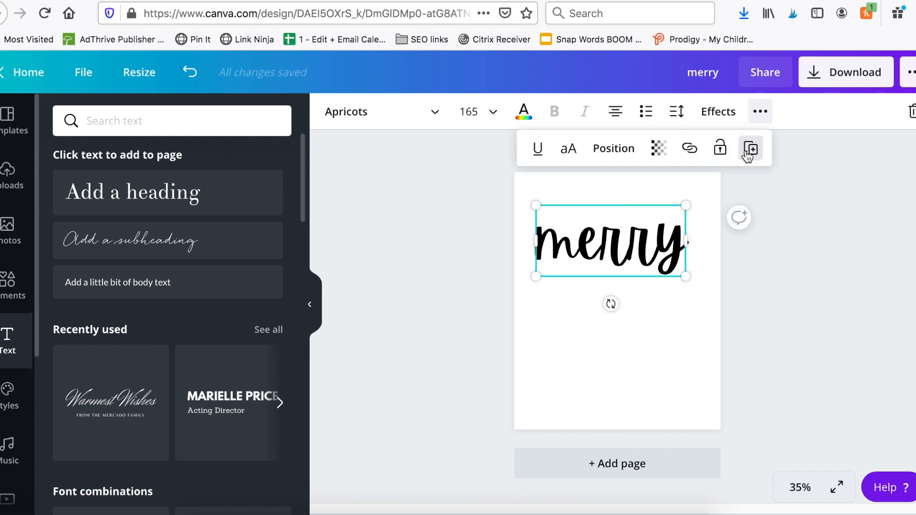
{"action": "left_click", "coordinate": [752, 152]}
{"action": "left_click_drag", "start_coordinate": [637, 244], "coordinate": [637, 363]}
{"action": "double_click", "coordinate": [637, 361]}
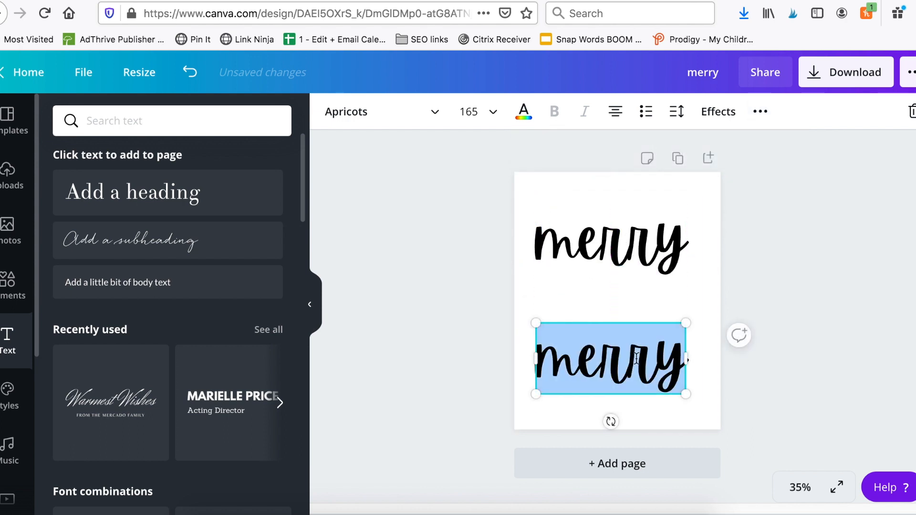
{"action": "type", "text": "bright"}
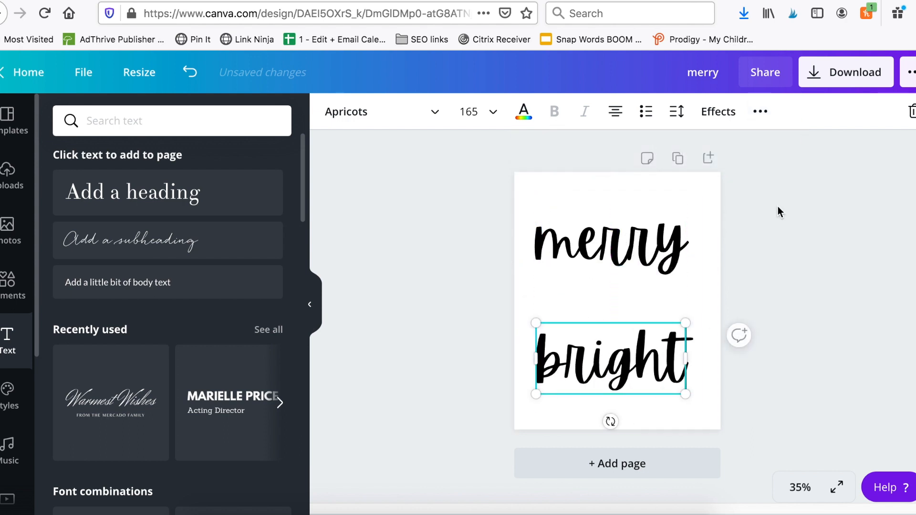
Add body text reading "and" and place it between "merry" and "bright".
{"action": "left_click", "coordinate": [164, 276]}
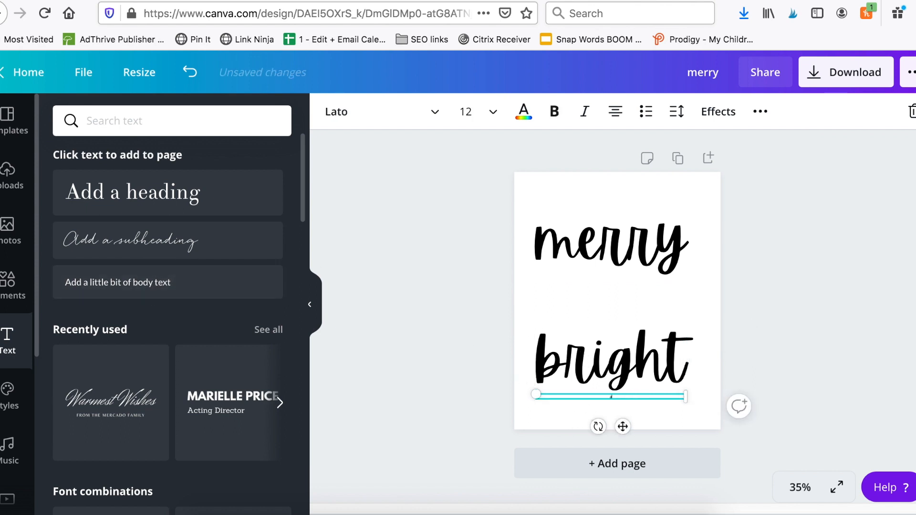
{"action": "left_click", "coordinate": [528, 386]}
{"action": "left_click_drag", "start_coordinate": [569, 397], "coordinate": [587, 295]}
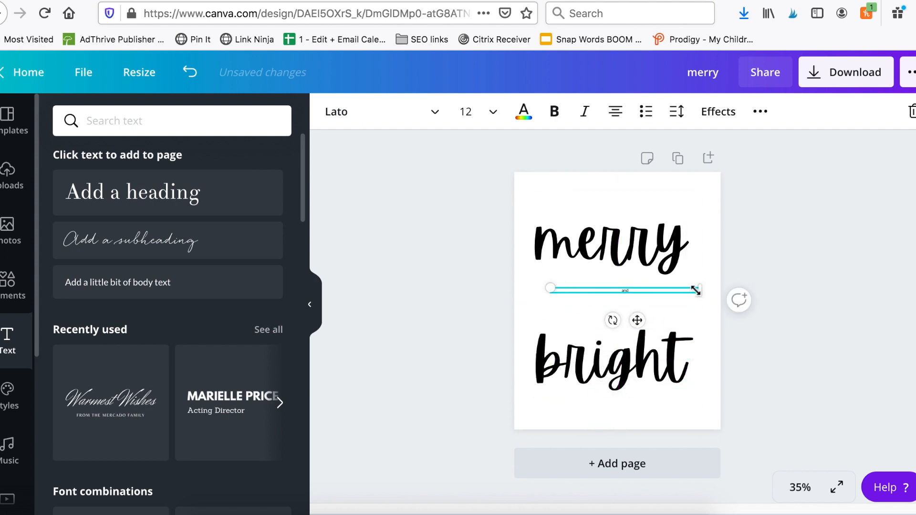
Set the "and" text to size 25 and narrow its text box.
{"action": "left_click_drag", "start_coordinate": [702, 292], "coordinate": [645, 300]}
{"action": "left_click", "coordinate": [469, 109]}
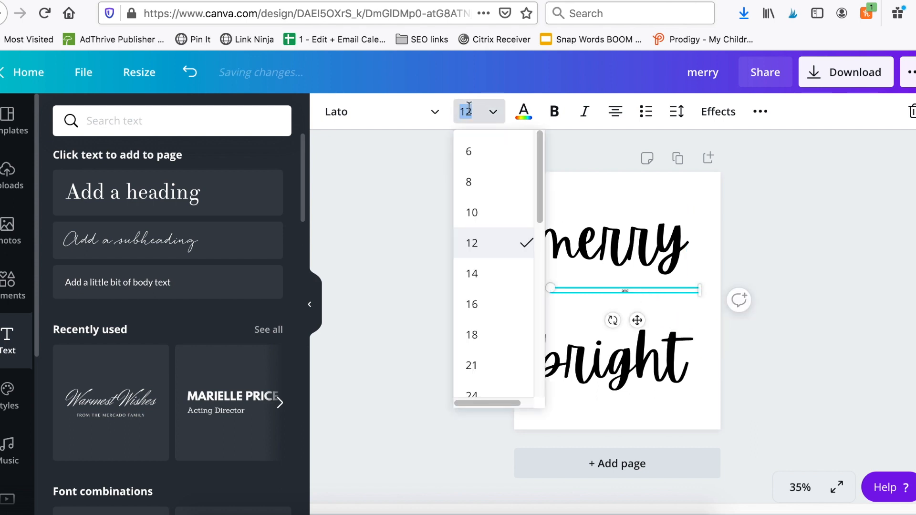
{"action": "key", "text": "Return"}
{"action": "left_click_drag", "start_coordinate": [700, 291], "coordinate": [611, 300]}
Search the fonts for "francois", apply Francois One to "and" and enlarge it to about size 37.2.
{"action": "left_click", "coordinate": [430, 113]}
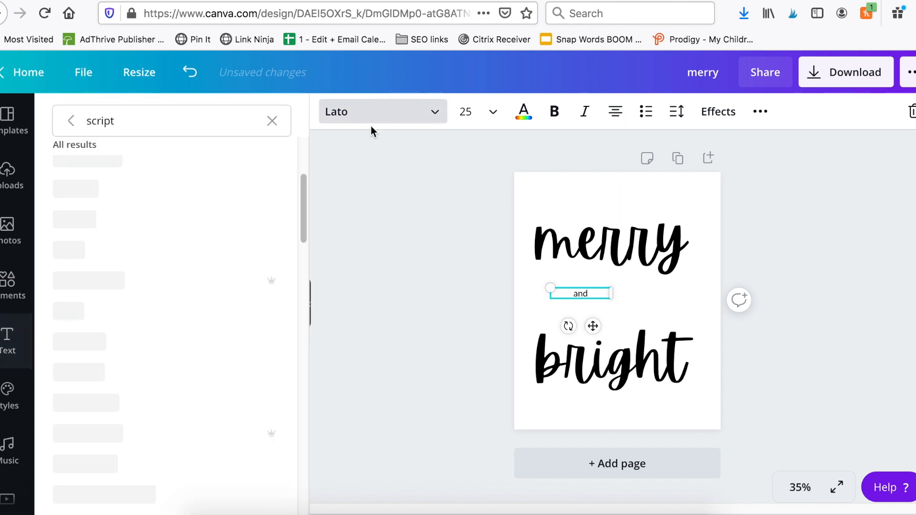
{"action": "left_click_drag", "start_coordinate": [177, 123], "coordinate": [40, 98]}
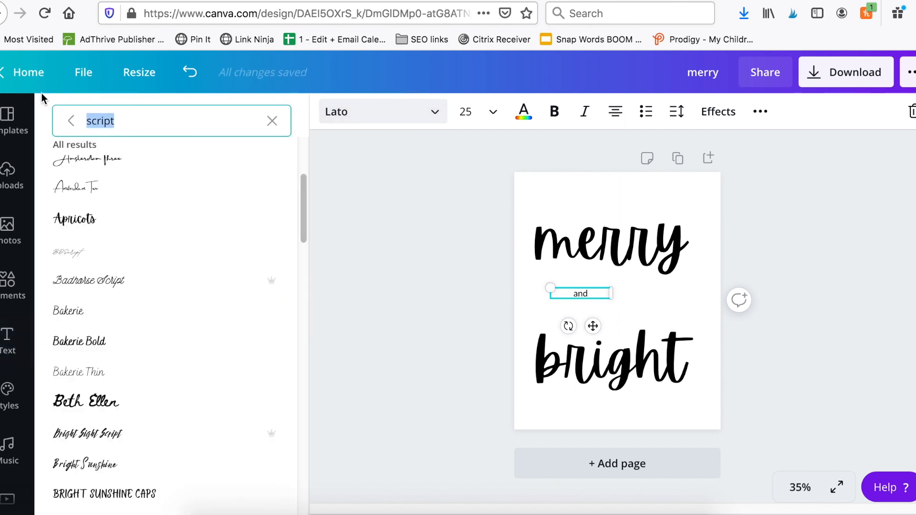
{"action": "type", "text": "francois"}
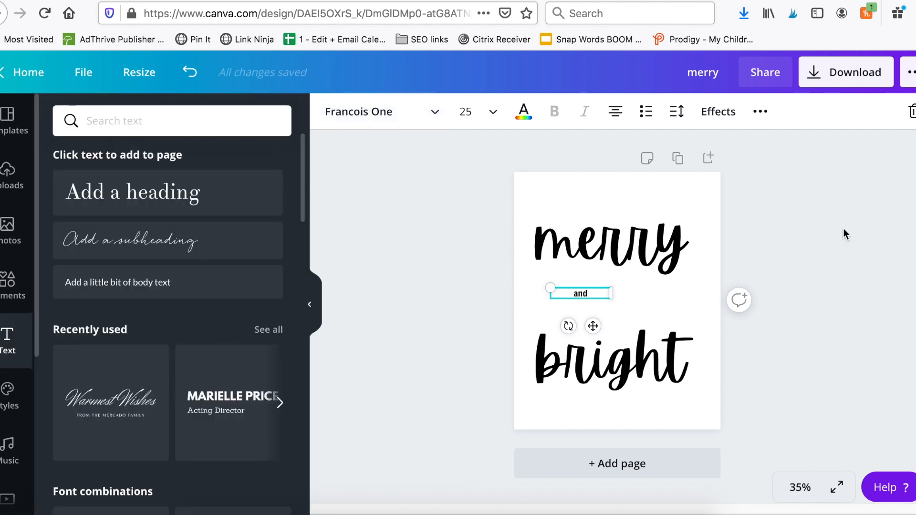
{"action": "left_click_drag", "start_coordinate": [546, 289], "coordinate": [521, 282]}
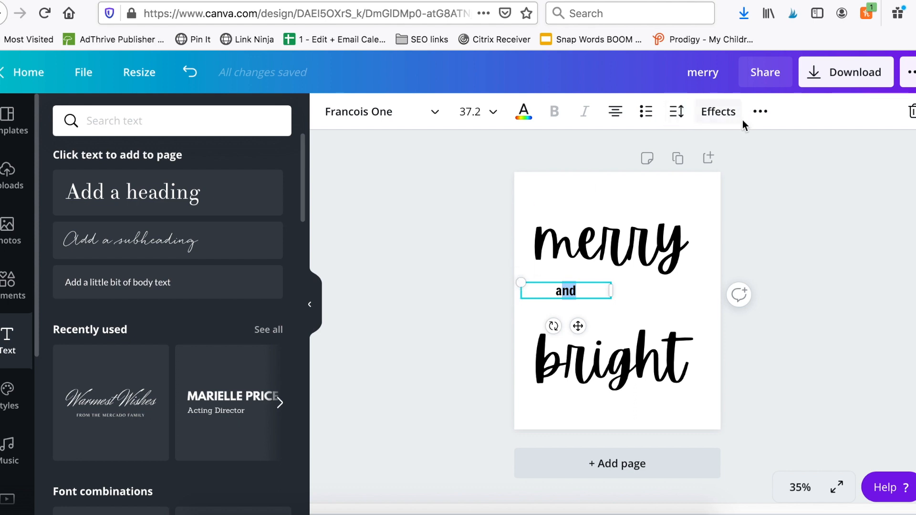
Change the "and" text to uppercase and enlarge it to about size 72.2.
{"action": "left_click", "coordinate": [758, 117]}
{"action": "left_click", "coordinate": [538, 150]}
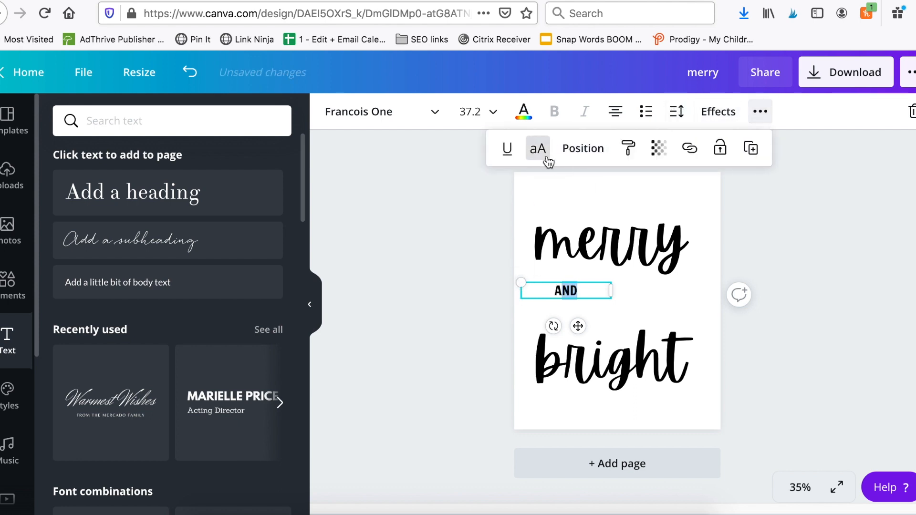
{"action": "left_click", "coordinate": [629, 270]}
{"action": "left_click", "coordinate": [566, 290]}
{"action": "left_click_drag", "start_coordinate": [537, 285], "coordinate": [490, 220]}
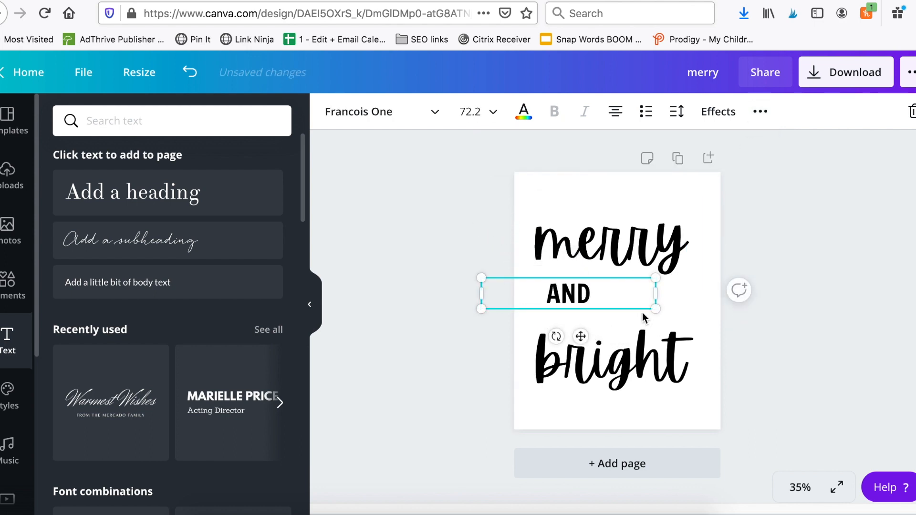
Arrange the three words in a close staggered stack, with "merry" shifted left, "AND" beneath it and "bright" offset to the right.
{"action": "left_click_drag", "start_coordinate": [502, 288], "coordinate": [597, 293]}
{"action": "left_click_drag", "start_coordinate": [571, 379], "coordinate": [599, 337]}
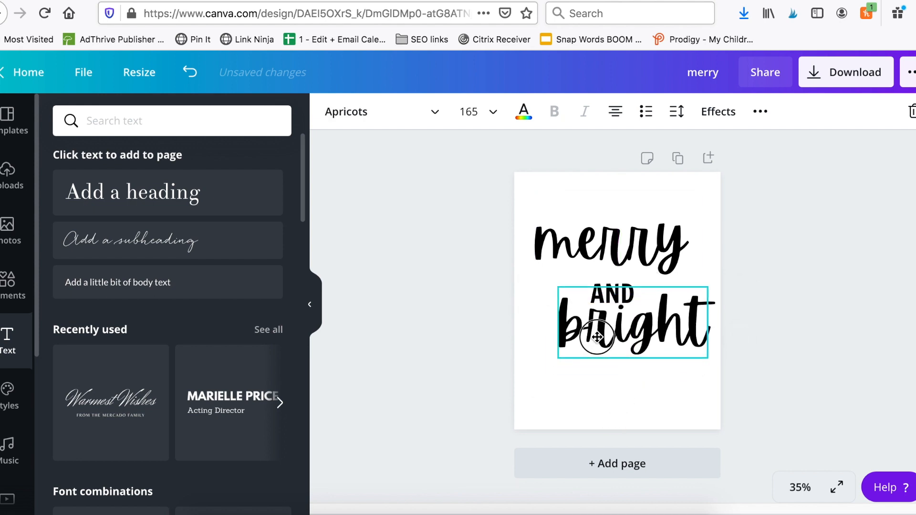
{"action": "left_click_drag", "start_coordinate": [583, 255], "coordinate": [572, 256]}
{"action": "left_click_drag", "start_coordinate": [618, 293], "coordinate": [610, 286]}
{"action": "left_click_drag", "start_coordinate": [691, 336], "coordinate": [678, 327]}
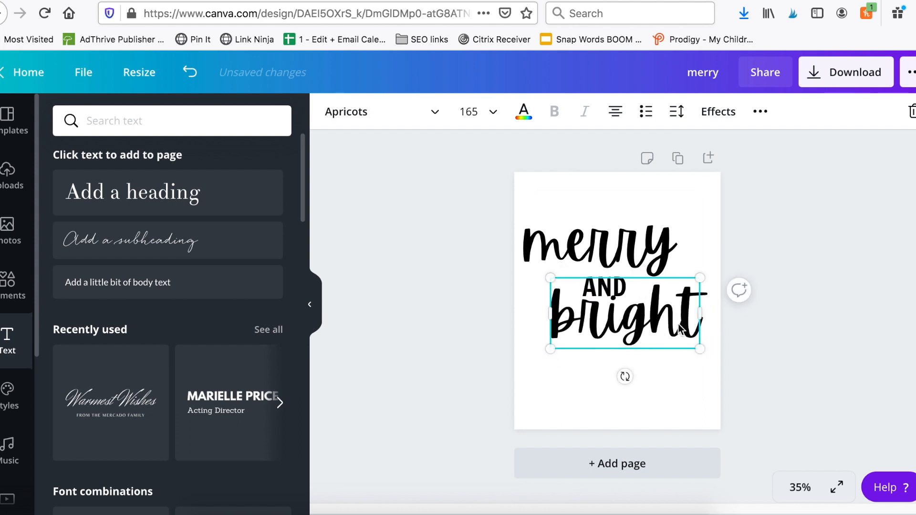
Nudge "bright" slightly downward to leave more room beneath "AND".
{"action": "key", "text": "Down"}
{"action": "key", "text": "Down"}
{"action": "key", "text": "Down"}
{"action": "key", "text": "Down"}
{"action": "key", "text": "Down"}
{"action": "key", "text": "Down"}
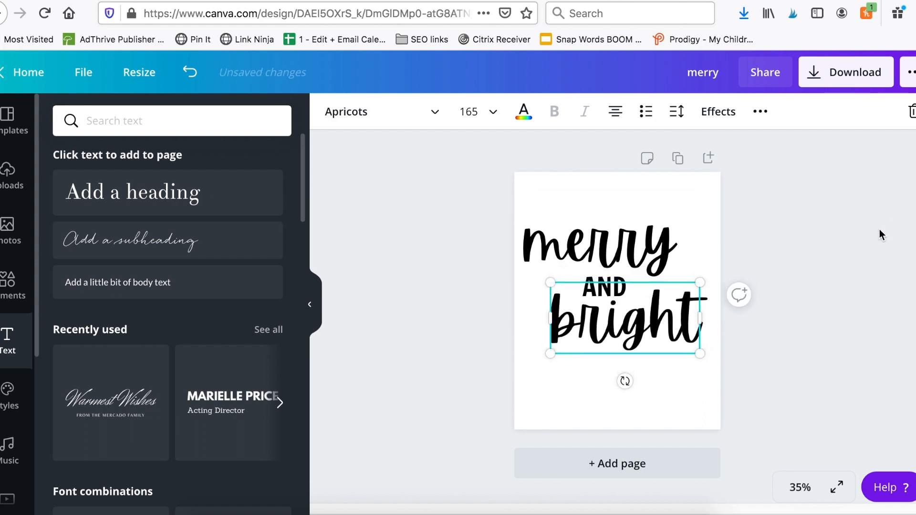
{"action": "left_click", "coordinate": [465, 342]}
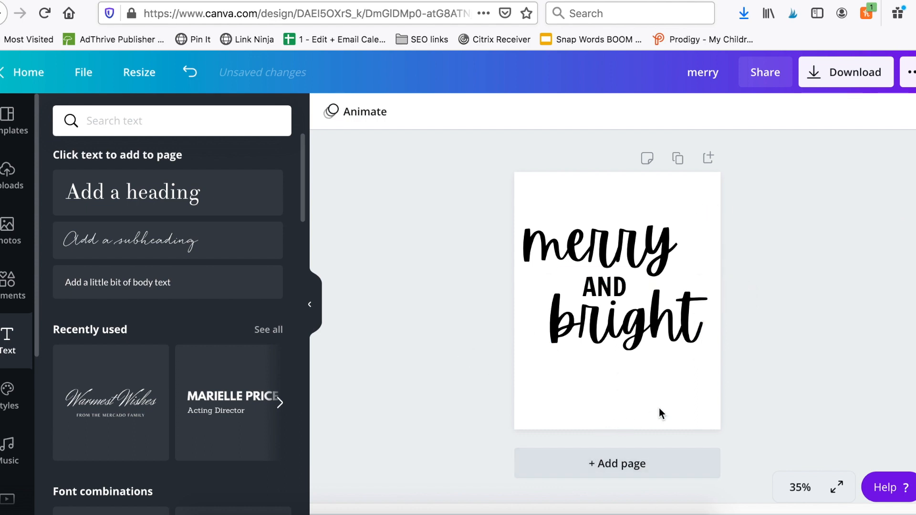
Group the "merry", "AND" and "bright" texts together.
{"action": "left_click_drag", "start_coordinate": [766, 199], "coordinate": [523, 402]}
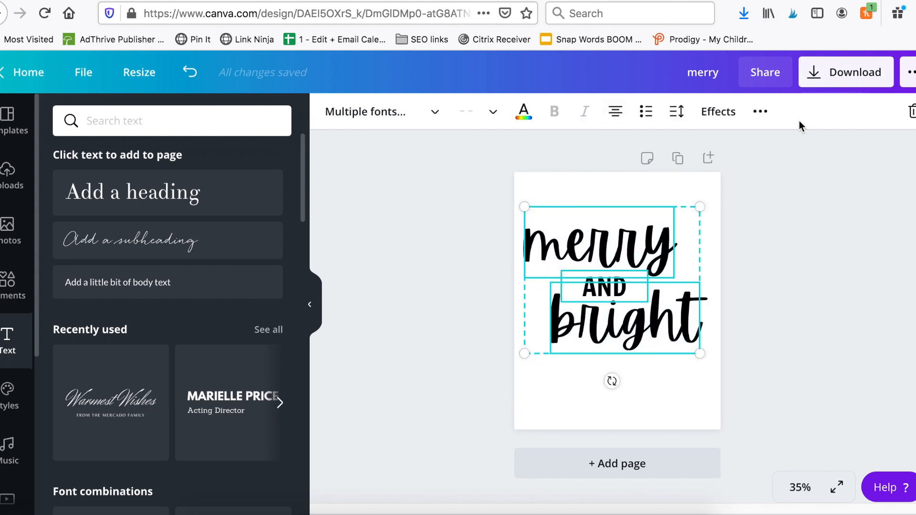
{"action": "left_click", "coordinate": [761, 112]}
{"action": "left_click", "coordinate": [577, 148]}
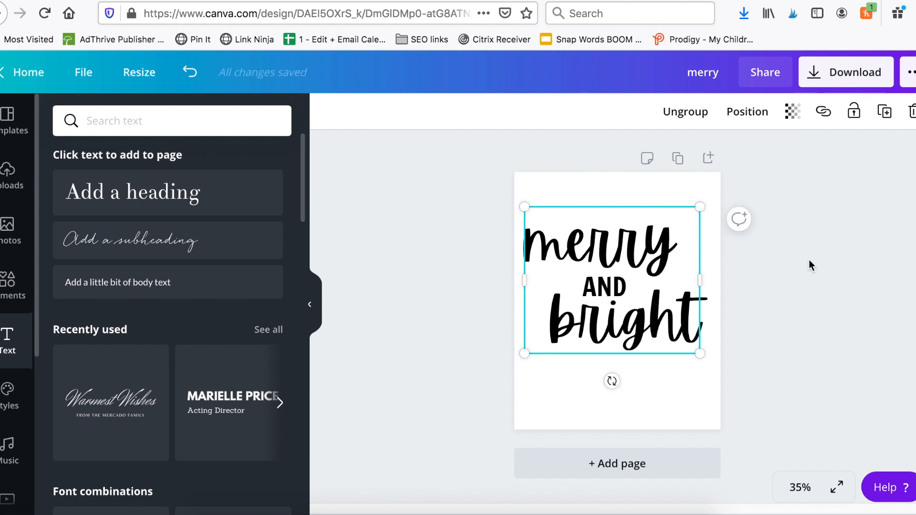
Shrink the grouped text to about 5.7 × 4.8 in and move it to the center of the page.
{"action": "mouse_move", "coordinate": [623, 292]}
{"action": "left_mouse_down"}
{"action": "mouse_move", "coordinate": [634, 293]}
{"action": "mouse_move", "coordinate": [626, 302]}
{"action": "left_mouse_up"}
{"action": "left_click_drag", "start_coordinate": [714, 378], "coordinate": [676, 345]}
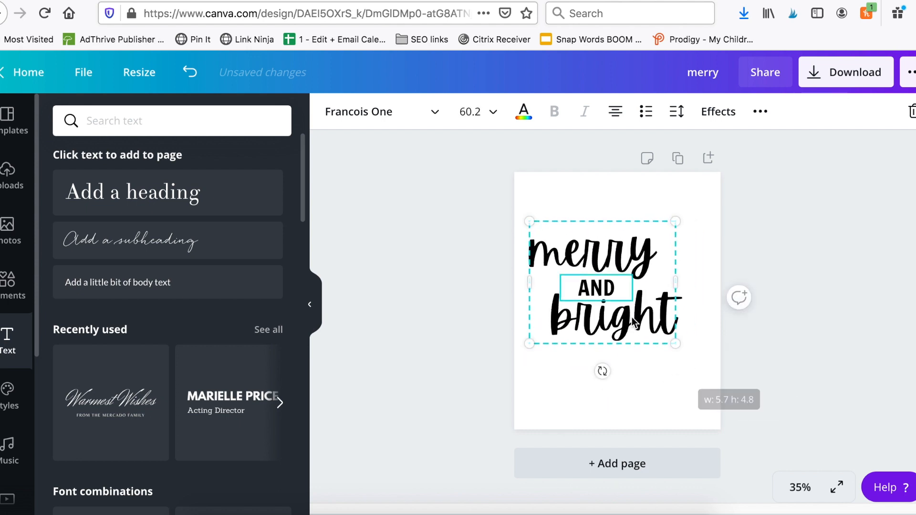
{"action": "left_click", "coordinate": [553, 379]}
{"action": "mouse_move", "coordinate": [574, 323]}
{"action": "left_mouse_down"}
{"action": "mouse_move", "coordinate": [598, 341]}
{"action": "mouse_move", "coordinate": [589, 333]}
{"action": "left_mouse_up"}
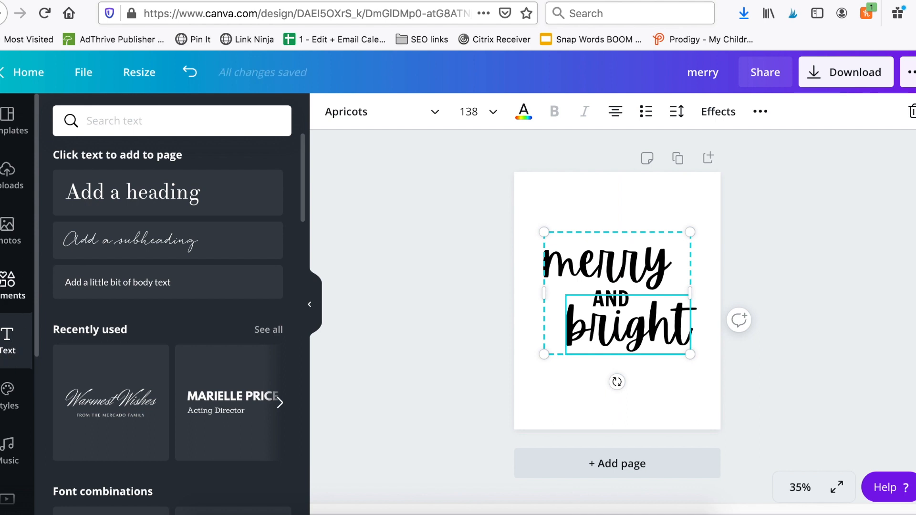
Look through the recently used and trending stock photos.
{"action": "left_click", "coordinate": [3, 252]}
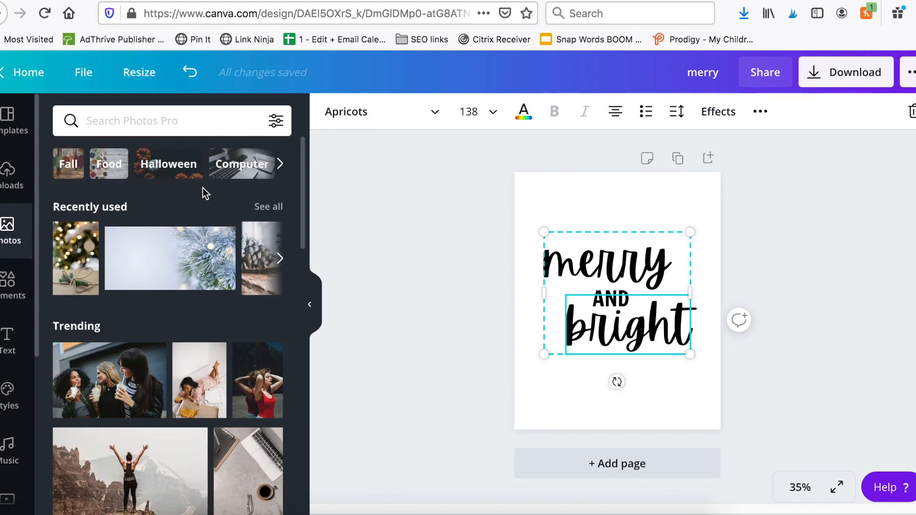
{"action": "scroll", "coordinate": [143, 274], "scroll_direction": "down", "scroll_amount": 4}
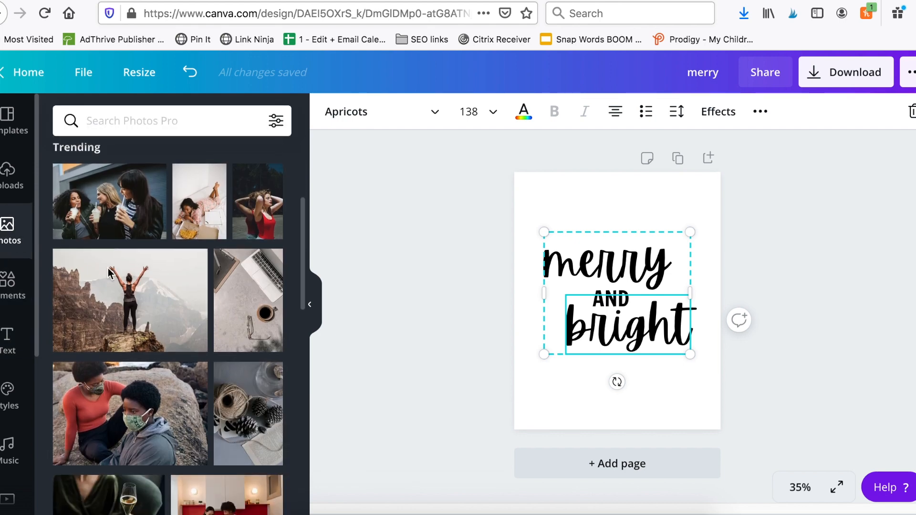
{"action": "scroll", "coordinate": [162, 279], "scroll_direction": "down", "scroll_amount": 10}
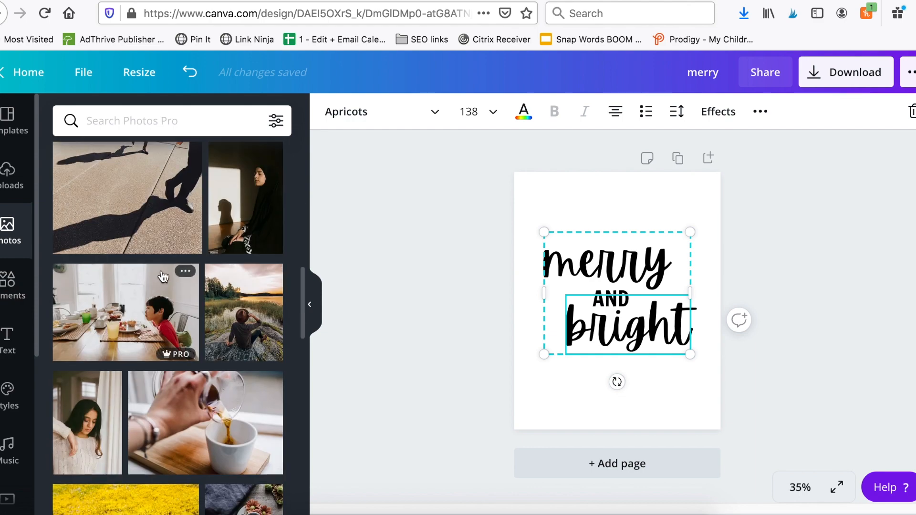
{"action": "scroll", "coordinate": [163, 279], "scroll_direction": "down", "scroll_amount": 10}
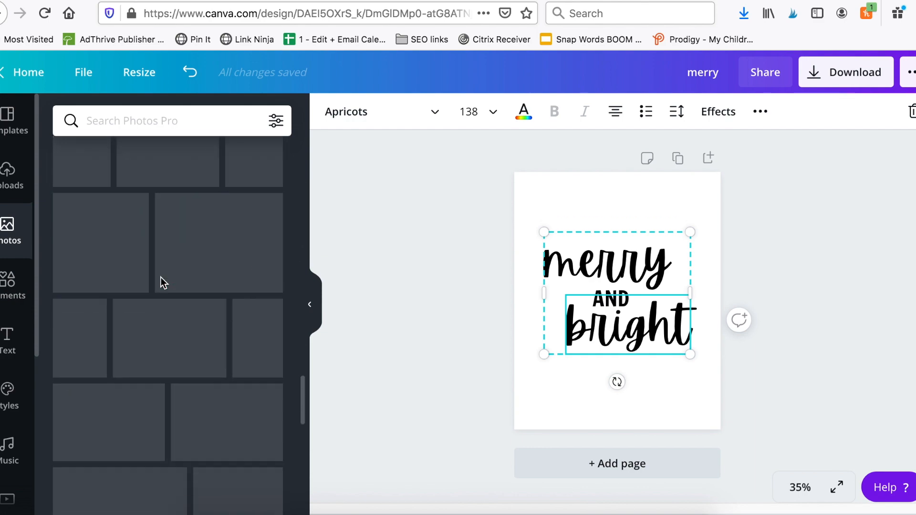
Search the elements library for "christmas".
{"action": "left_click", "coordinate": [9, 284]}
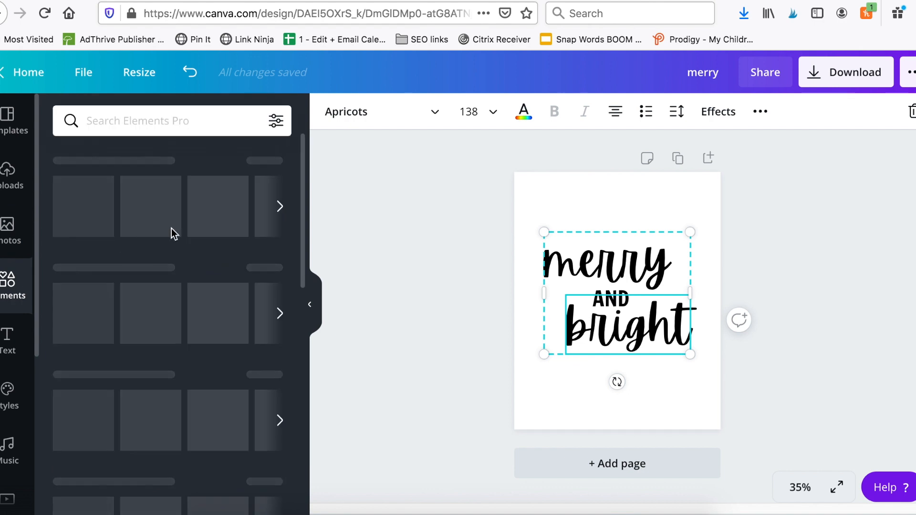
{"action": "left_click", "coordinate": [165, 126]}
{"action": "type", "text": "chri"}
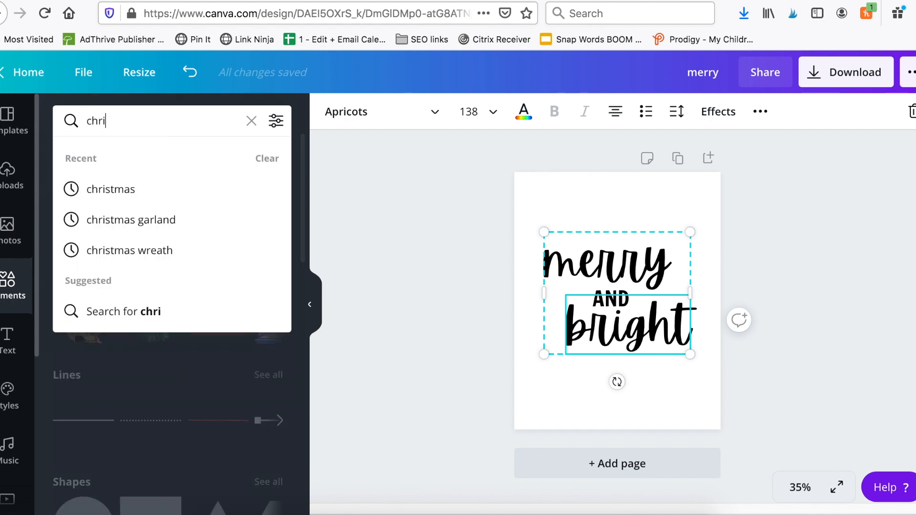
{"action": "type", "text": "stmas"}
{"action": "key", "text": "Return"}
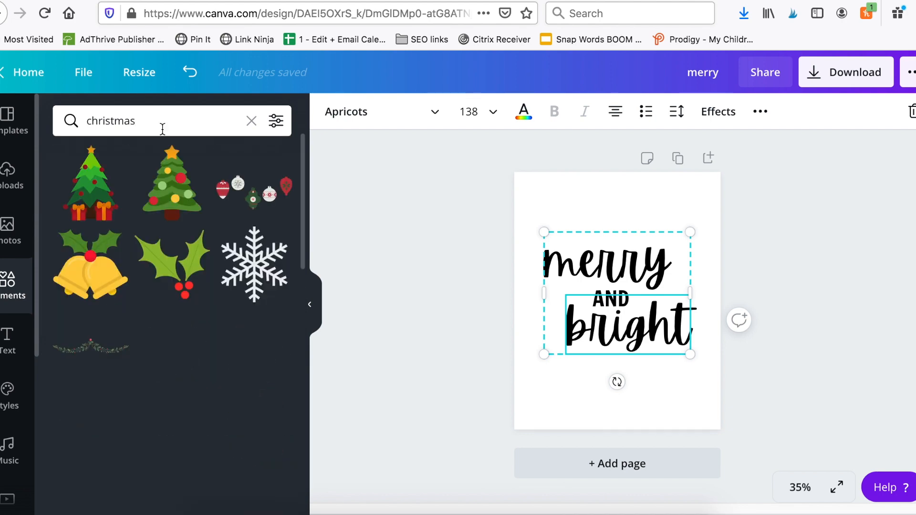
Browse the Christmas graphics and add the thin round wreath of green leaves and red berries to the page.
{"action": "scroll", "coordinate": [152, 366], "scroll_direction": "down", "scroll_amount": 2}
{"action": "scroll", "coordinate": [153, 365], "scroll_direction": "down", "scroll_amount": 5}
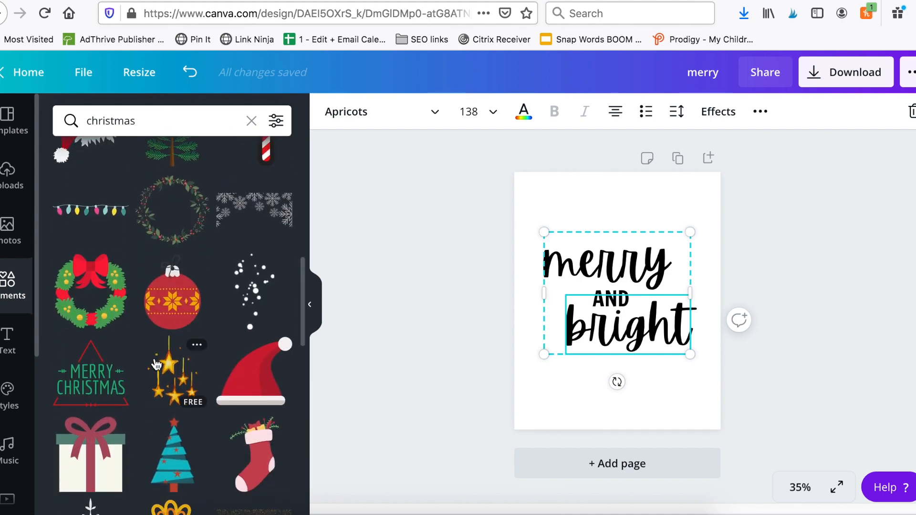
{"action": "scroll", "coordinate": [161, 369], "scroll_direction": "down", "scroll_amount": 2}
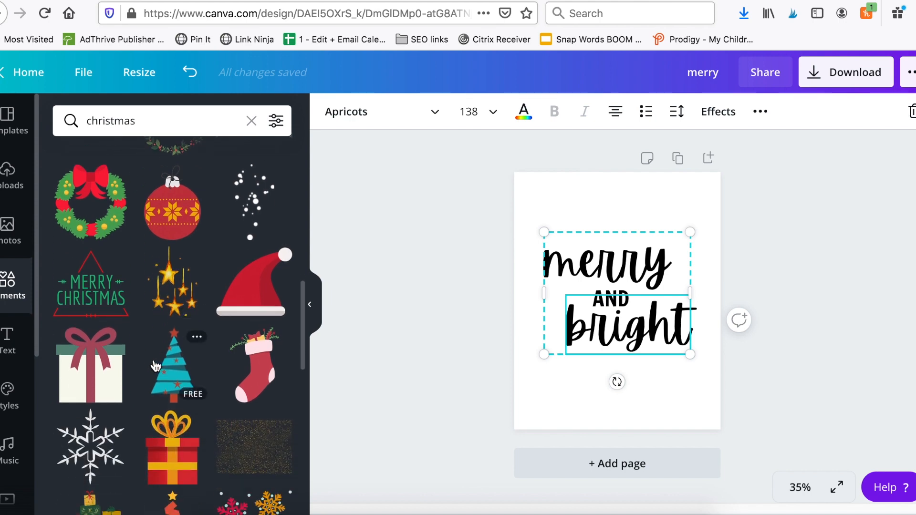
{"action": "scroll", "coordinate": [160, 354], "scroll_direction": "up", "scroll_amount": 10}
{"action": "scroll", "coordinate": [160, 355], "scroll_direction": "down", "scroll_amount": 5}
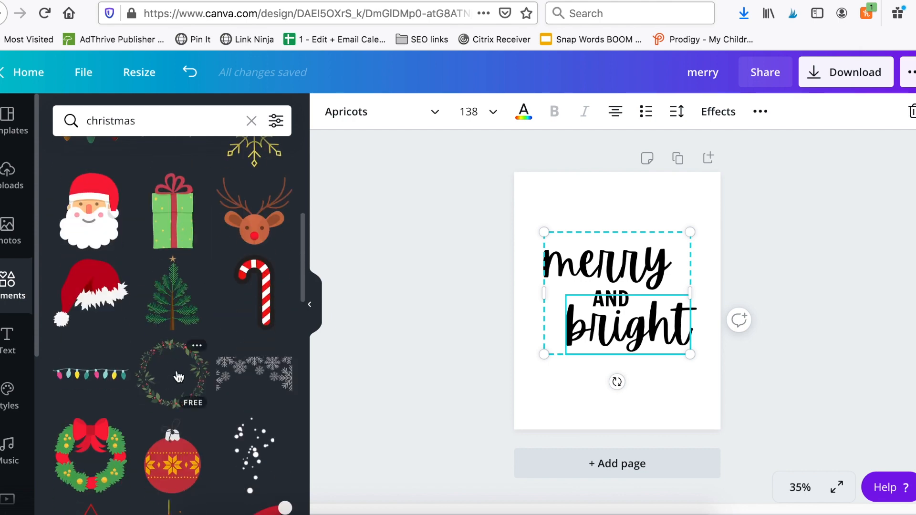
{"action": "left_click", "coordinate": [179, 377]}
Enlarge the wreath to about the page width, shrink the grouped text slightly, and center both so the wreath surrounds the words.
{"action": "left_click_drag", "start_coordinate": [659, 262], "coordinate": [752, 180]}
{"action": "left_click", "coordinate": [558, 293]}
{"action": "left_click_drag", "start_coordinate": [545, 233], "coordinate": [558, 247]}
{"action": "left_click_drag", "start_coordinate": [647, 197], "coordinate": [581, 212]}
{"action": "left_click_drag", "start_coordinate": [691, 356], "coordinate": [745, 406]}
{"action": "left_click_drag", "start_coordinate": [639, 391], "coordinate": [625, 395]}
{"action": "left_click_drag", "start_coordinate": [735, 197], "coordinate": [720, 210]}
{"action": "left_click_drag", "start_coordinate": [657, 220], "coordinate": [646, 210]}
{"action": "left_click", "coordinate": [784, 281]}
Send the wreath backward so that it sits behind the "merry and bright" text.
{"action": "left_click", "coordinate": [627, 248]}
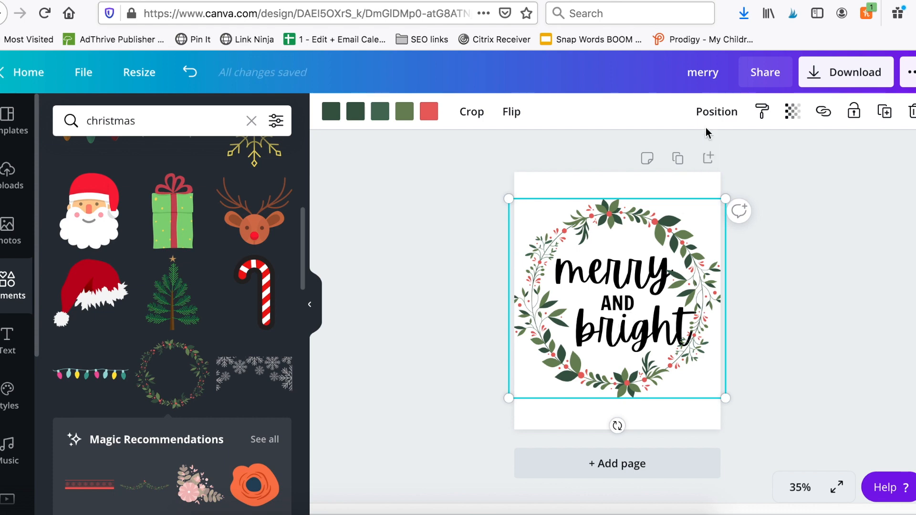
{"action": "left_click", "coordinate": [716, 112]}
{"action": "left_click", "coordinate": [672, 157]}
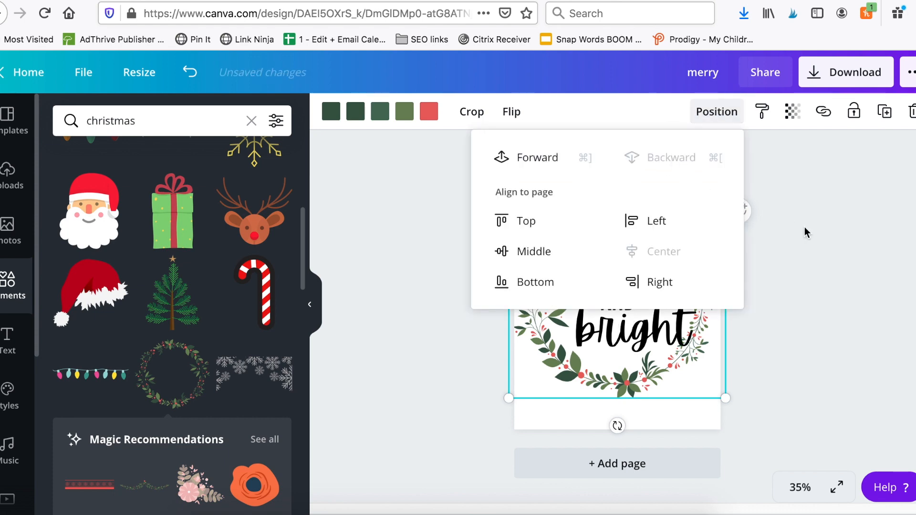
{"action": "left_click", "coordinate": [812, 239]}
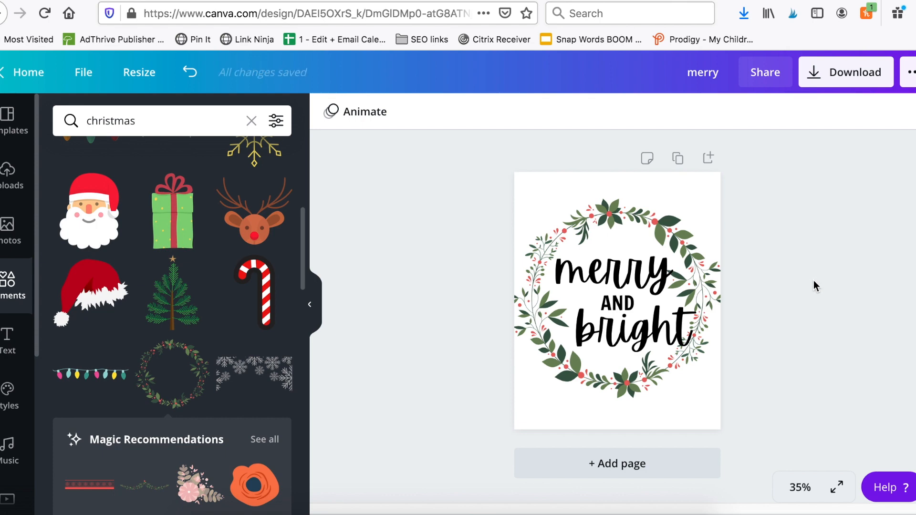
Nudge the grouped "merry and bright" text slightly to the left inside the wreath.
{"action": "left_click", "coordinate": [609, 216]}
{"action": "left_click", "coordinate": [623, 293]}
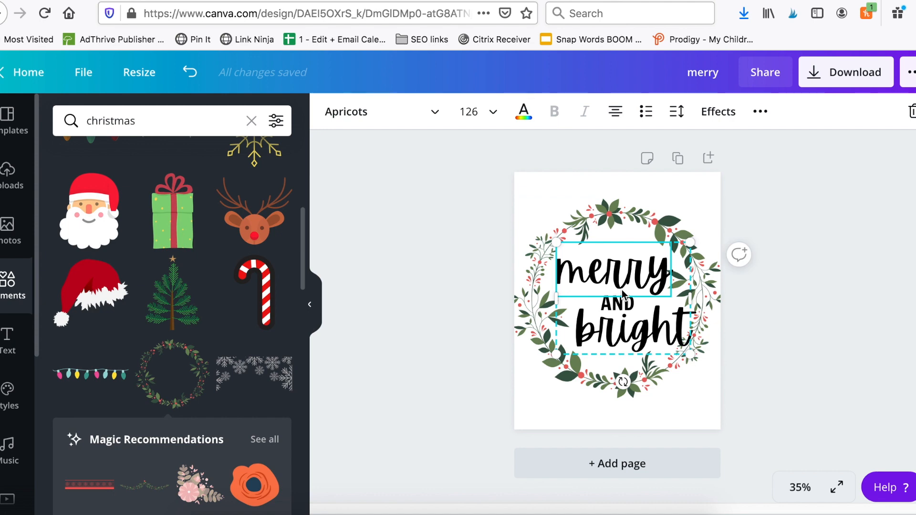
{"action": "left_click_drag", "start_coordinate": [621, 310], "coordinate": [614, 309]}
Color the words "merry" and "bright" dark green using a document color from the wreath.
{"action": "left_click", "coordinate": [617, 281]}
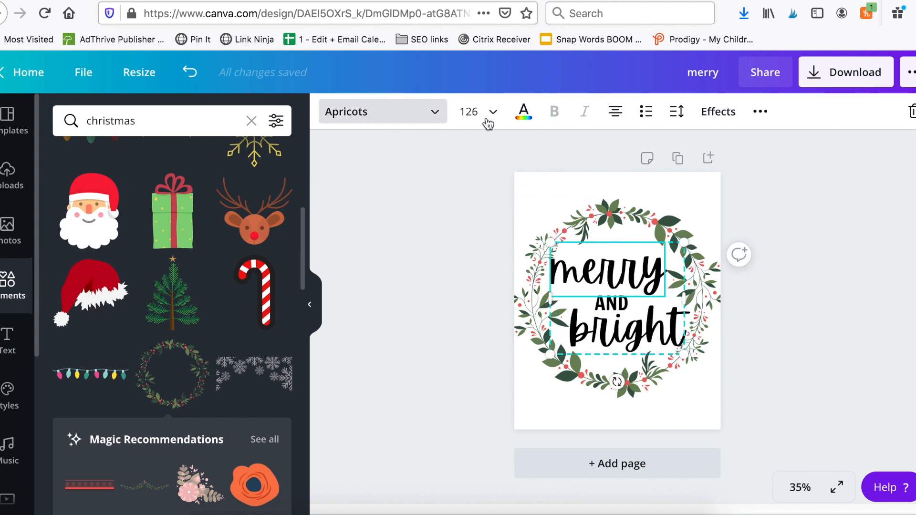
{"action": "left_click", "coordinate": [535, 123]}
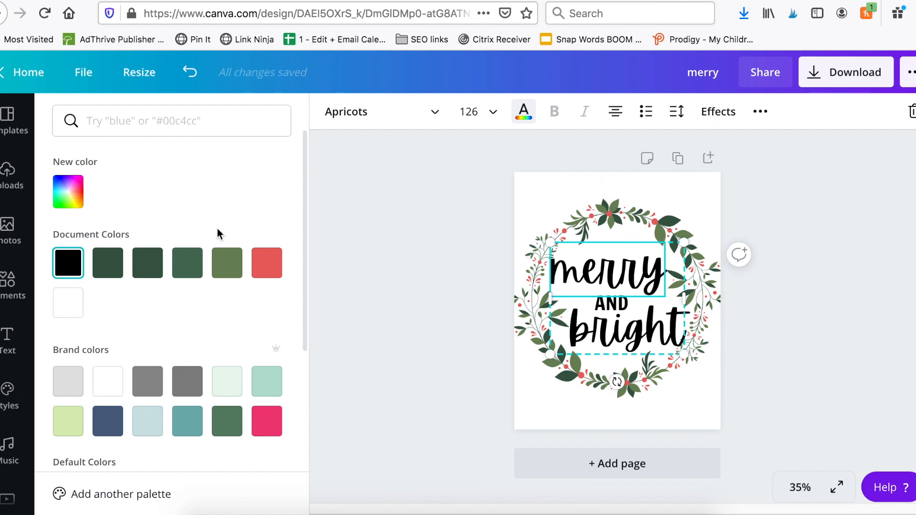
{"action": "left_click", "coordinate": [142, 262]}
{"action": "left_click", "coordinate": [619, 349]}
{"action": "left_click", "coordinate": [147, 263]}
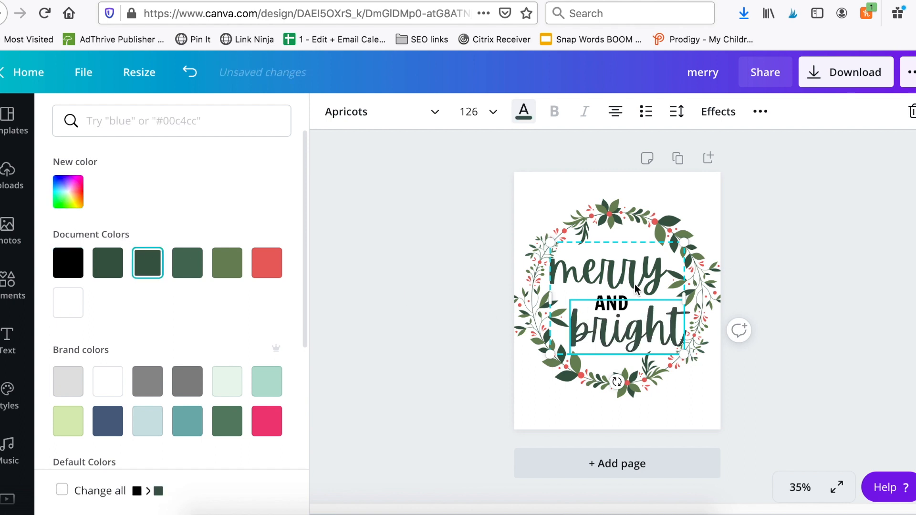
Color the word "AND" with the coral red document color taken from the wreath berries.
{"action": "left_click", "coordinate": [612, 304]}
{"action": "left_click", "coordinate": [270, 267]}
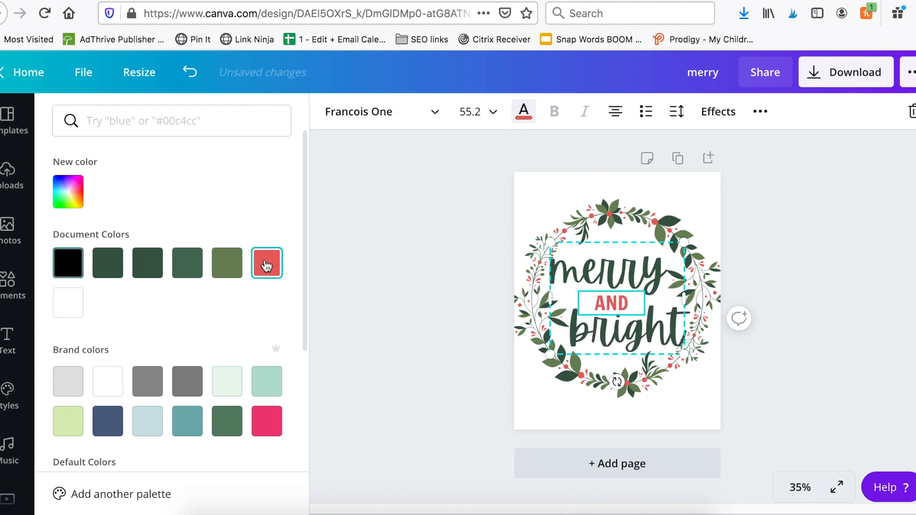
{"action": "left_click", "coordinate": [499, 208]}
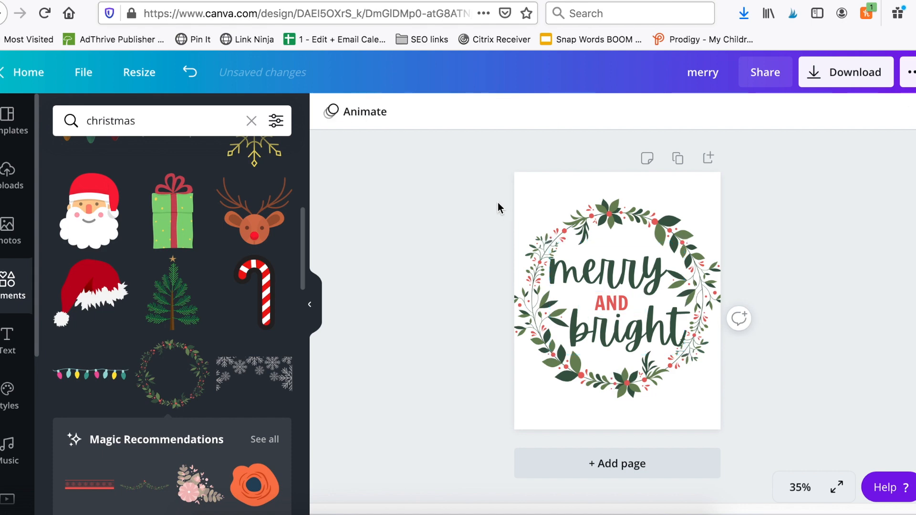
Download the design as PDF Print without crop marks and bleed, and dismiss the completion message.
{"action": "left_click", "coordinate": [846, 87]}
{"action": "left_click", "coordinate": [781, 173]}
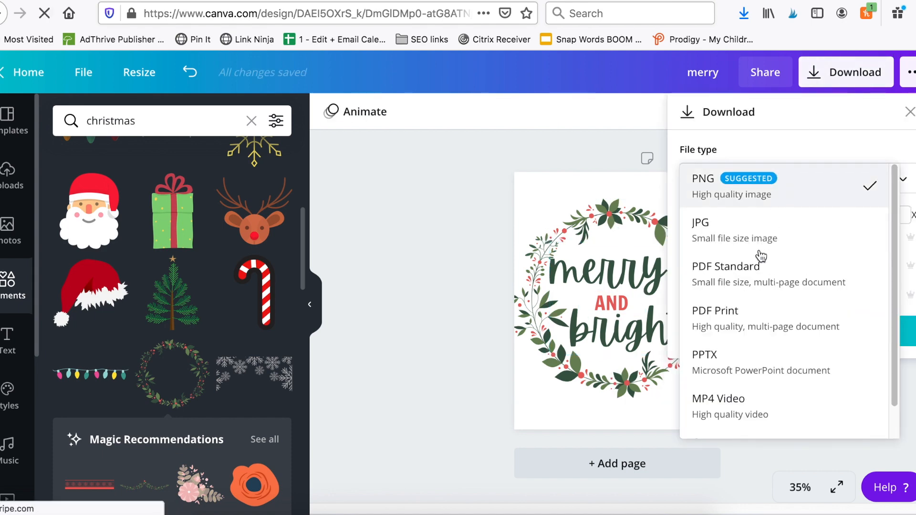
{"action": "left_click", "coordinate": [758, 313]}
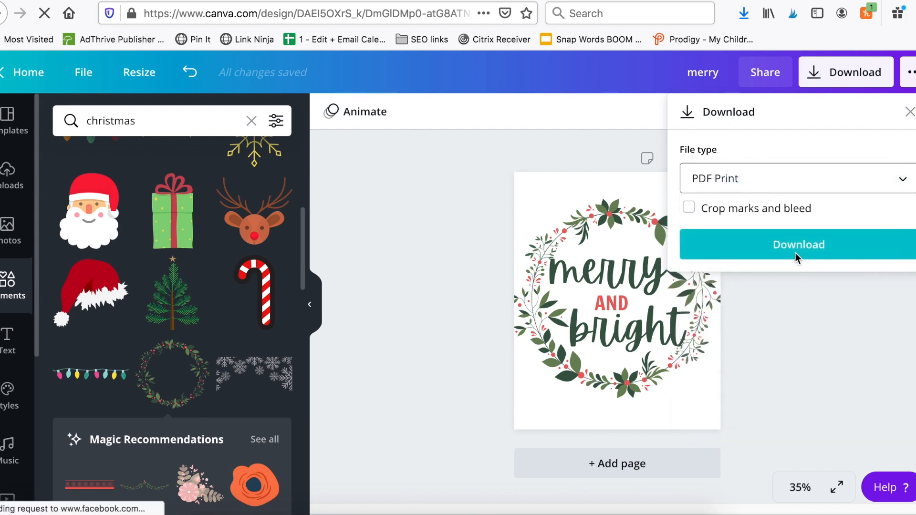
{"action": "left_click", "coordinate": [775, 243]}
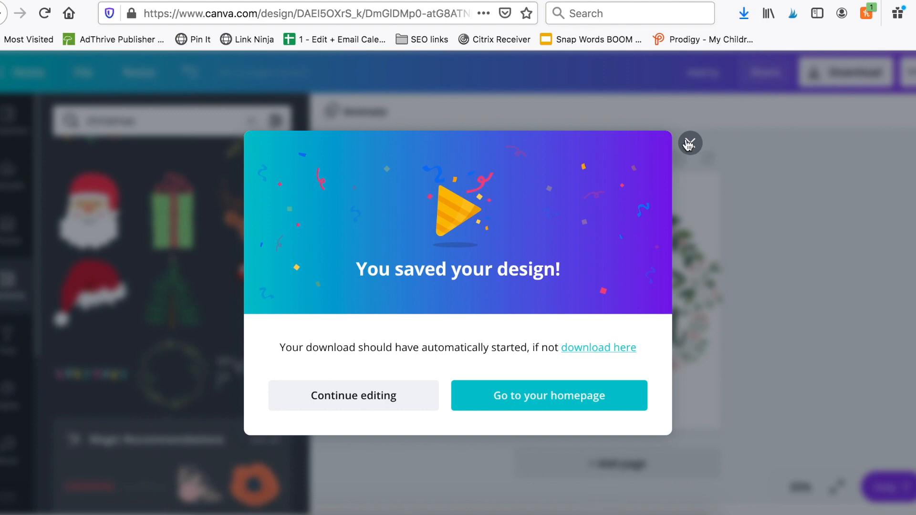
{"action": "left_click", "coordinate": [689, 144]}
Review the document colors available for the text "merry" without changing its color.
{"action": "left_click", "coordinate": [573, 269]}
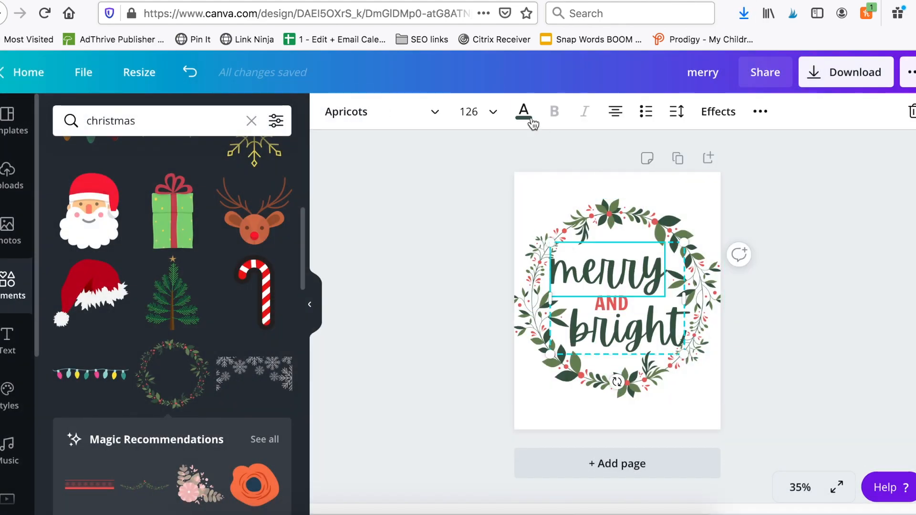
{"action": "left_click", "coordinate": [516, 117]}
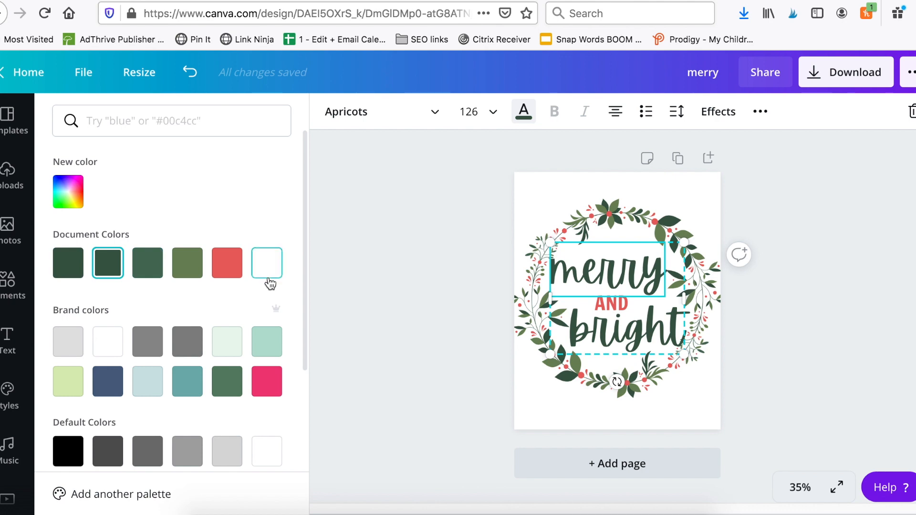
{"action": "left_click", "coordinate": [406, 227]}
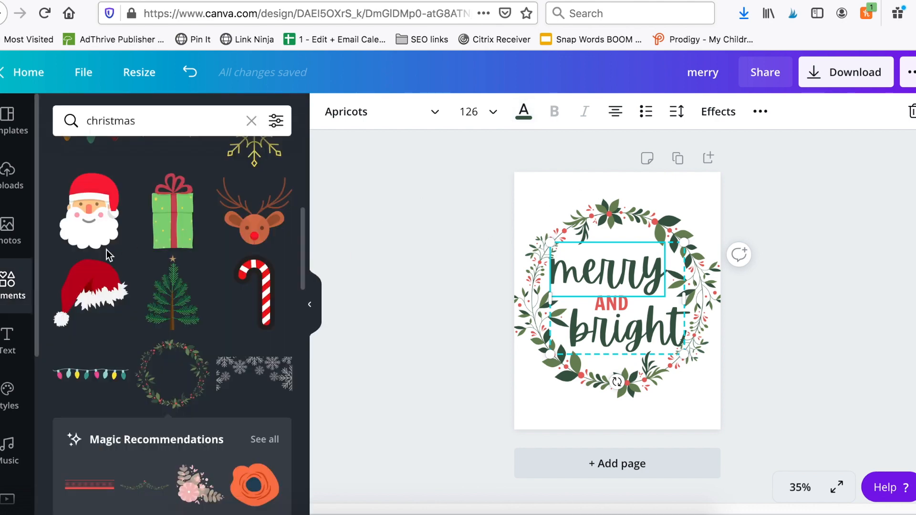
Add the stock photo of sliced watermelon on a plate and move it to the lower-left part of the page.
{"action": "left_click", "coordinate": [25, 239]}
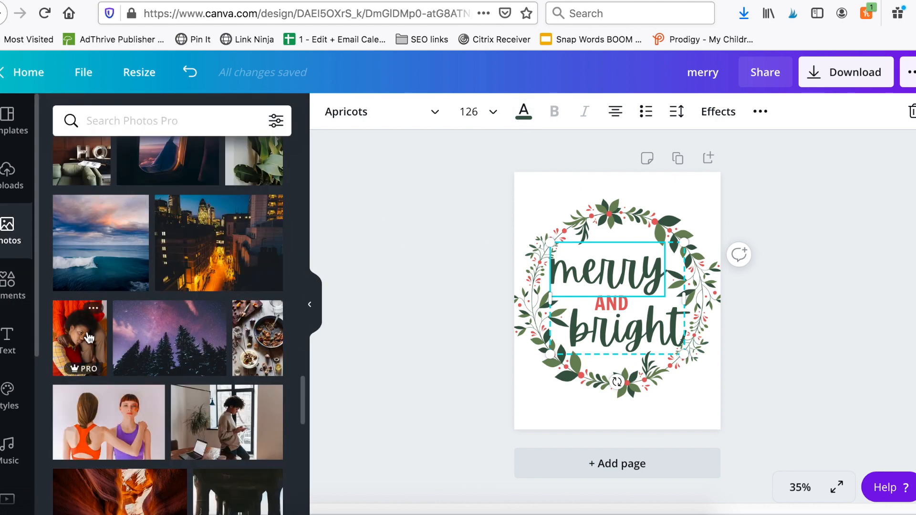
{"action": "scroll", "coordinate": [148, 339], "scroll_direction": "down", "scroll_amount": 10}
{"action": "scroll", "coordinate": [149, 339], "scroll_direction": "up", "scroll_amount": 6}
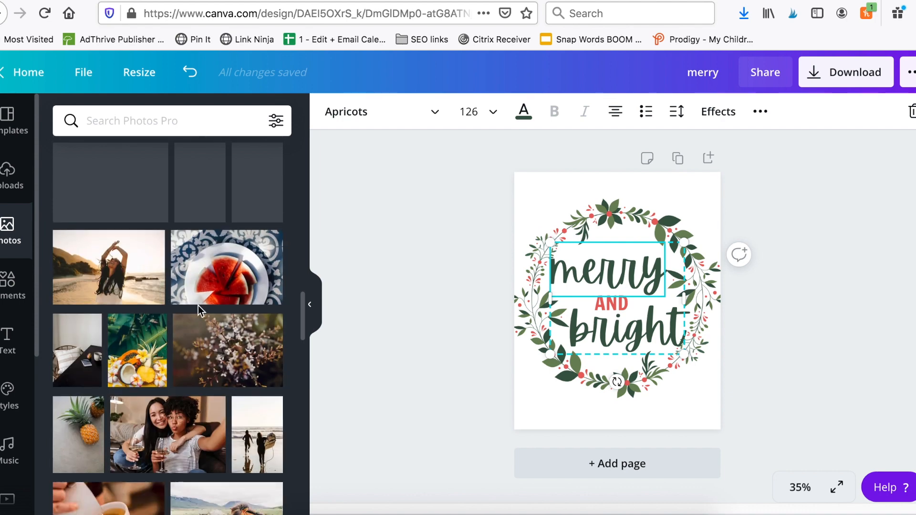
{"action": "left_click", "coordinate": [220, 291]}
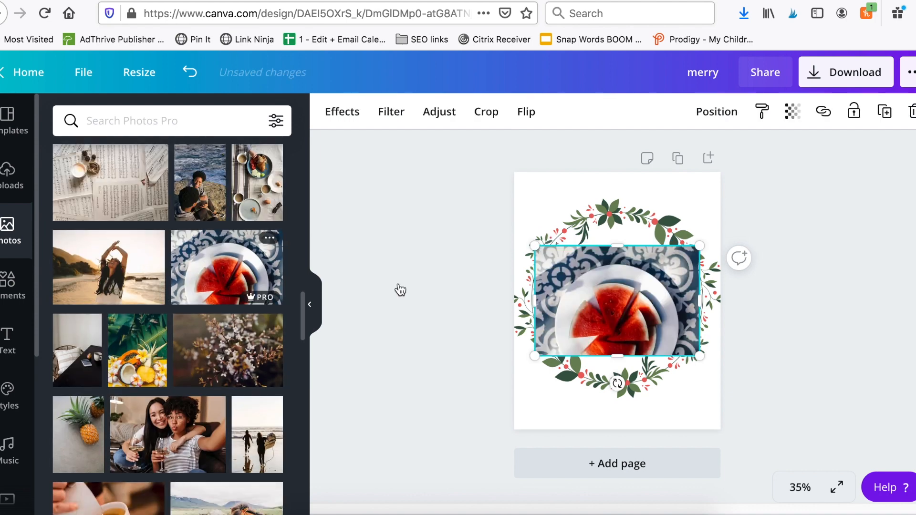
{"action": "left_click_drag", "start_coordinate": [658, 344], "coordinate": [592, 361]}
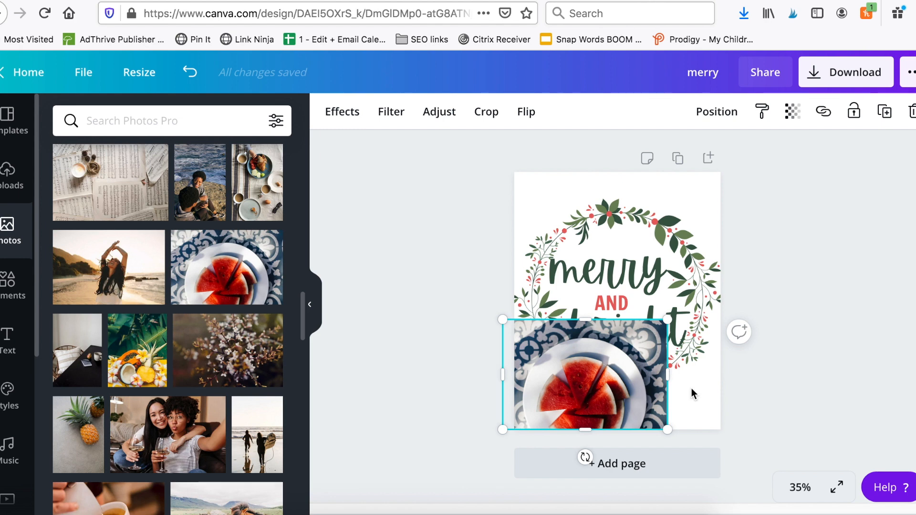
Try the watermelon photo's red, navy and gray colors on "merry" and finish with its dark maroon.
{"action": "left_click", "coordinate": [564, 275]}
{"action": "left_click", "coordinate": [525, 115]}
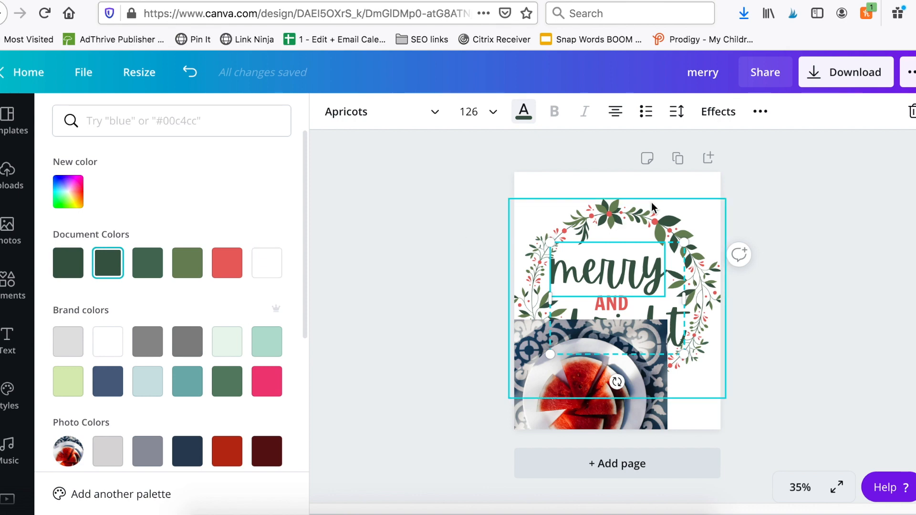
{"action": "scroll", "coordinate": [188, 236], "scroll_direction": "down", "scroll_amount": 2}
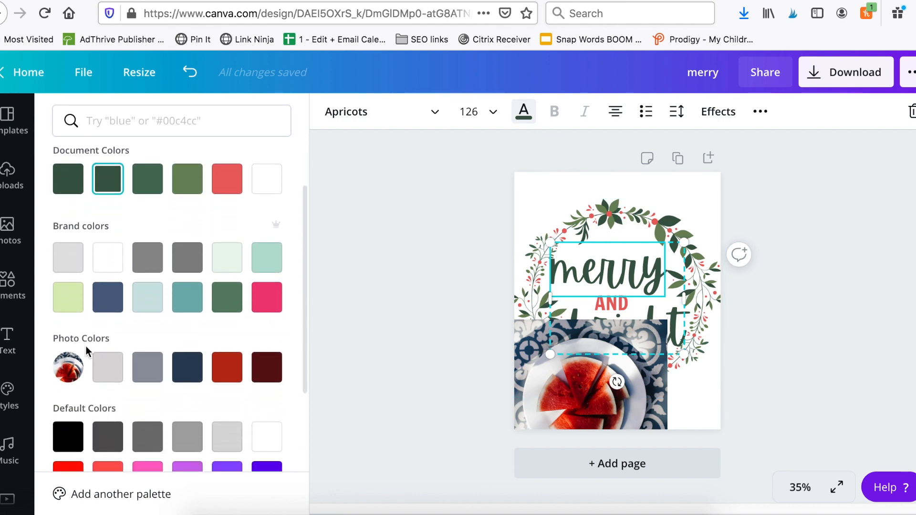
{"action": "left_click", "coordinate": [256, 377]}
{"action": "left_click", "coordinate": [228, 377]}
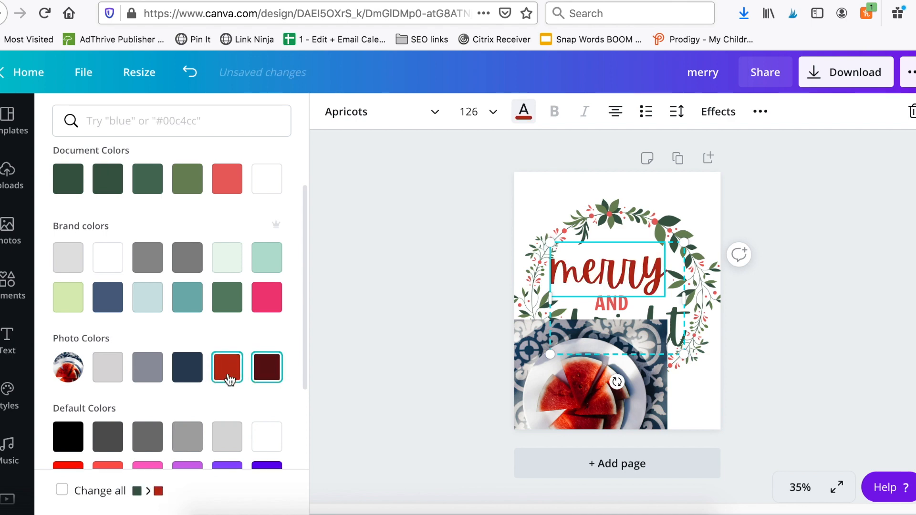
{"action": "left_click", "coordinate": [192, 374]}
{"action": "left_click", "coordinate": [157, 372]}
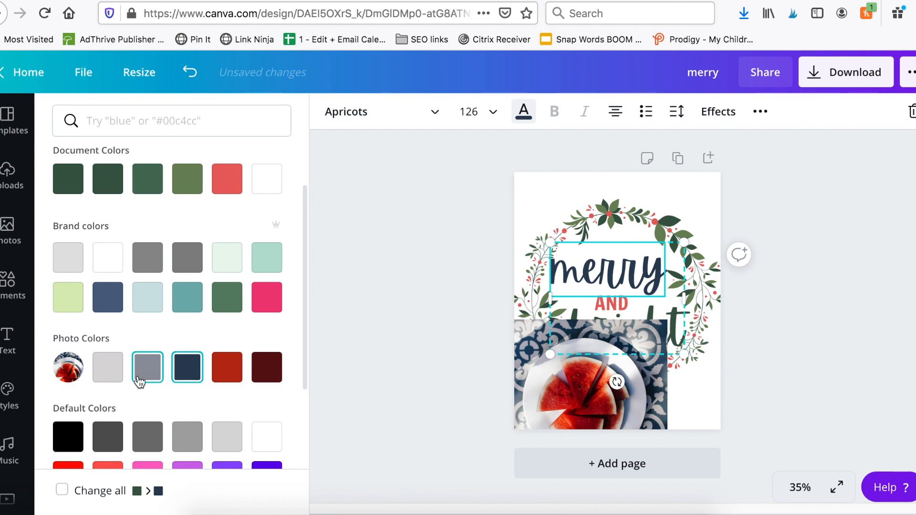
{"action": "left_click", "coordinate": [119, 377]}
{"action": "left_click", "coordinate": [148, 370]}
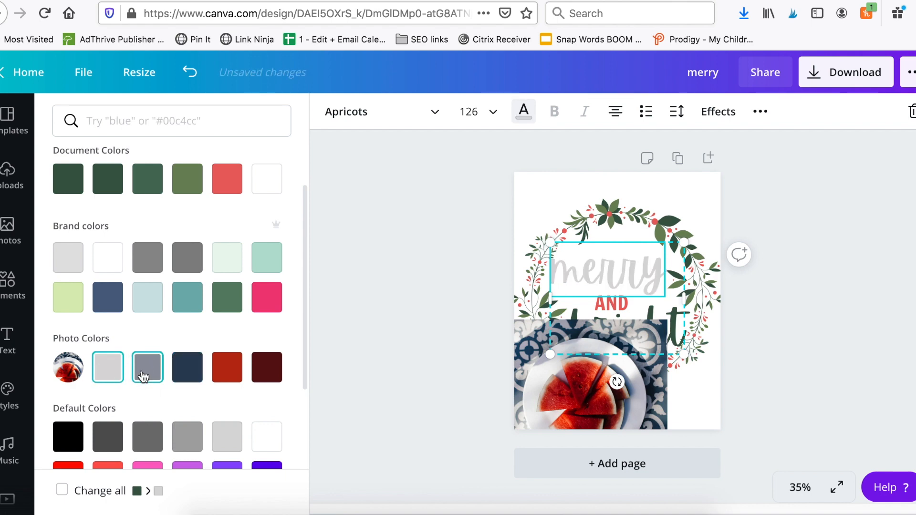
{"action": "left_click", "coordinate": [187, 370]}
{"action": "left_click", "coordinate": [228, 373]}
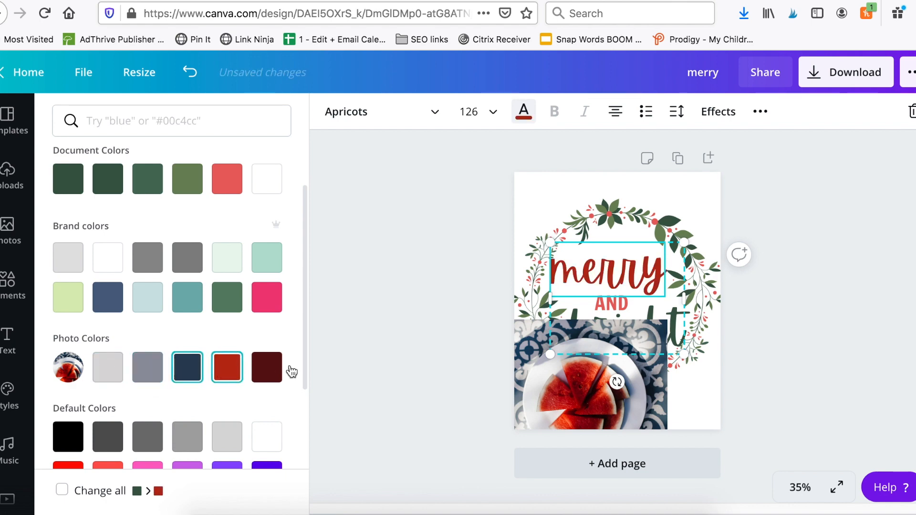
{"action": "left_click", "coordinate": [275, 373]}
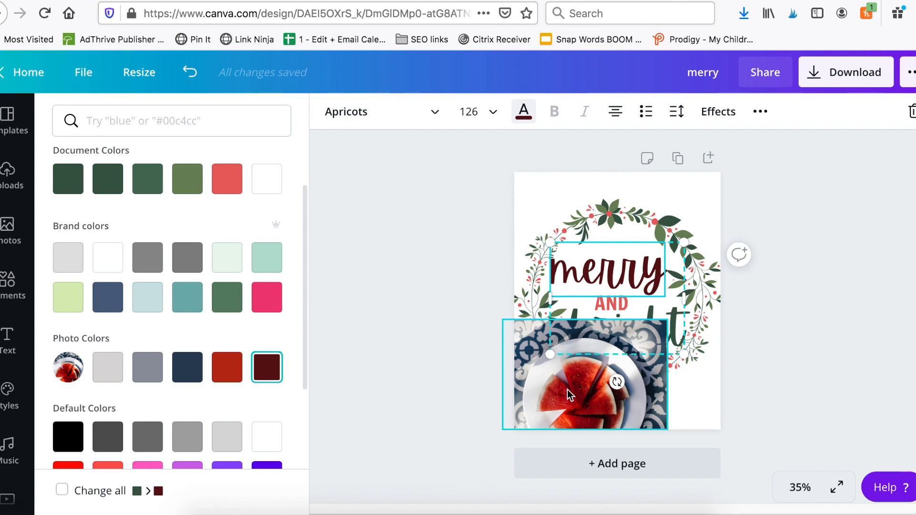
Delete the watermelon photo from the page and select the wreath.
{"action": "left_click", "coordinate": [603, 343]}
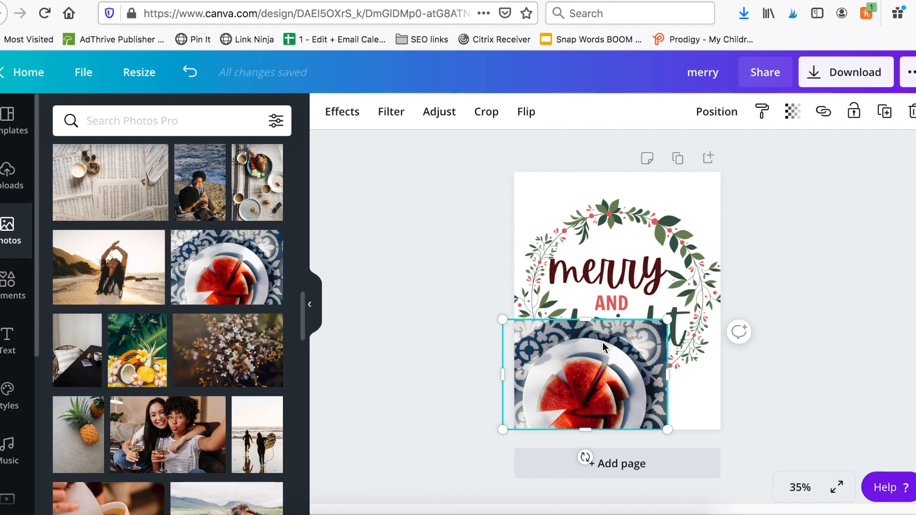
{"action": "key", "text": "Delete"}
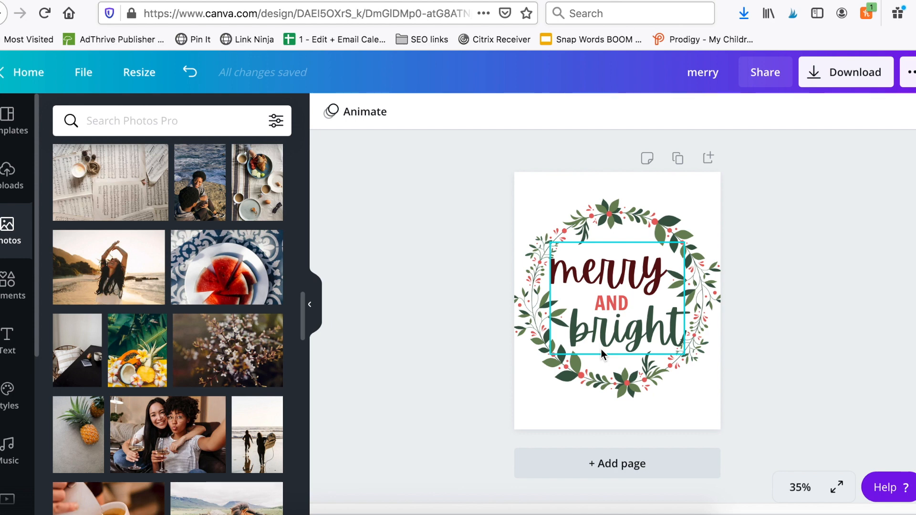
{"action": "left_click", "coordinate": [591, 223]}
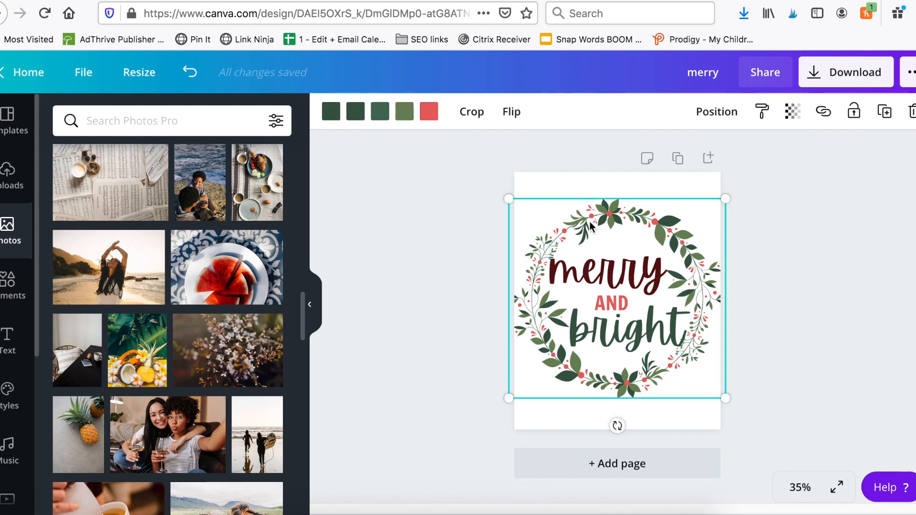
Delete the wreath and recolor "merry", "AND" and "bright" to black.
{"action": "key", "text": "Delete"}
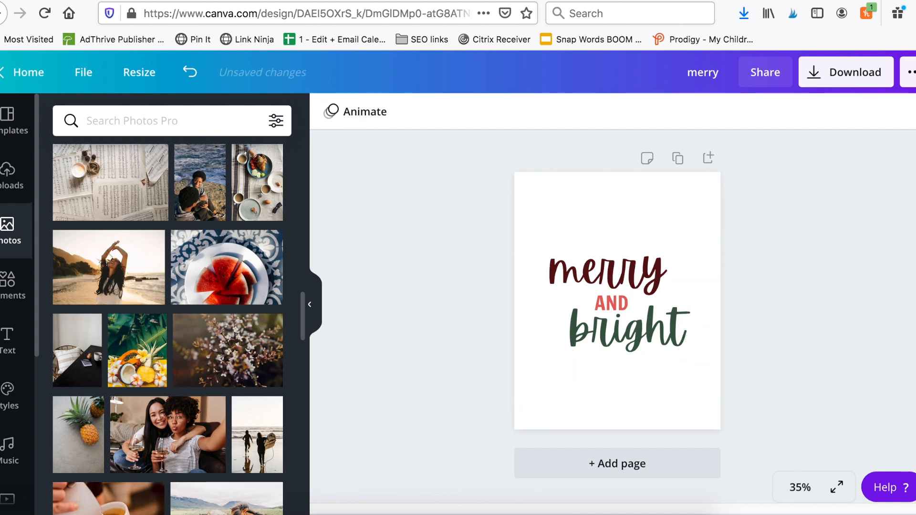
{"action": "left_click", "coordinate": [566, 282]}
{"action": "left_click", "coordinate": [527, 119]}
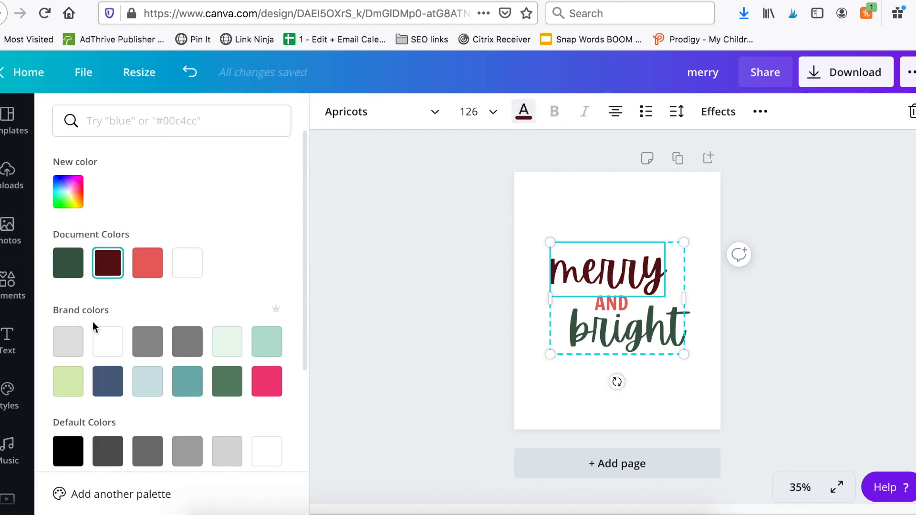
{"action": "left_click", "coordinate": [69, 450]}
{"action": "left_click", "coordinate": [615, 311]}
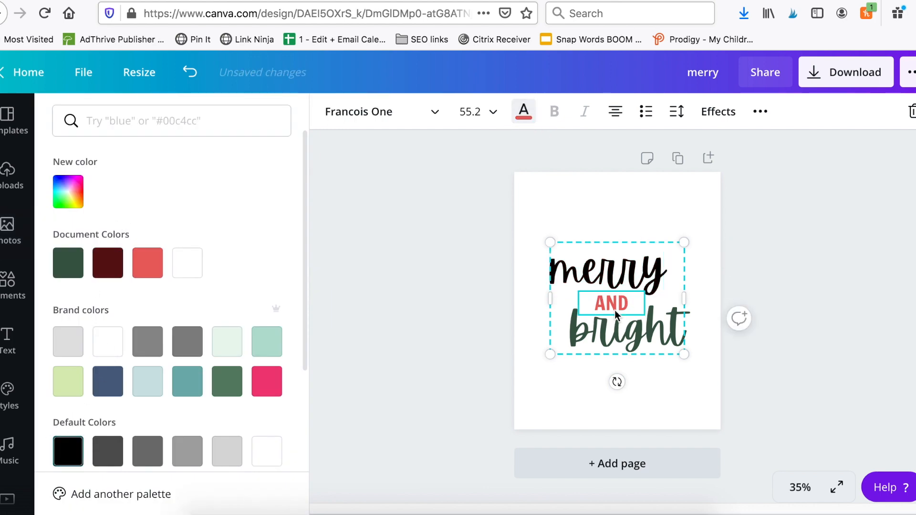
{"action": "left_click", "coordinate": [65, 456]}
{"action": "left_click", "coordinate": [598, 348]}
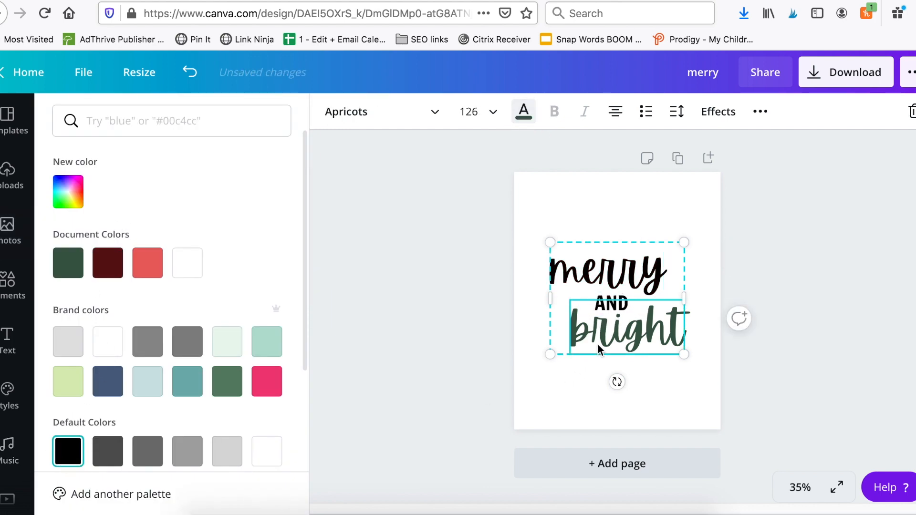
{"action": "left_click", "coordinate": [70, 455]}
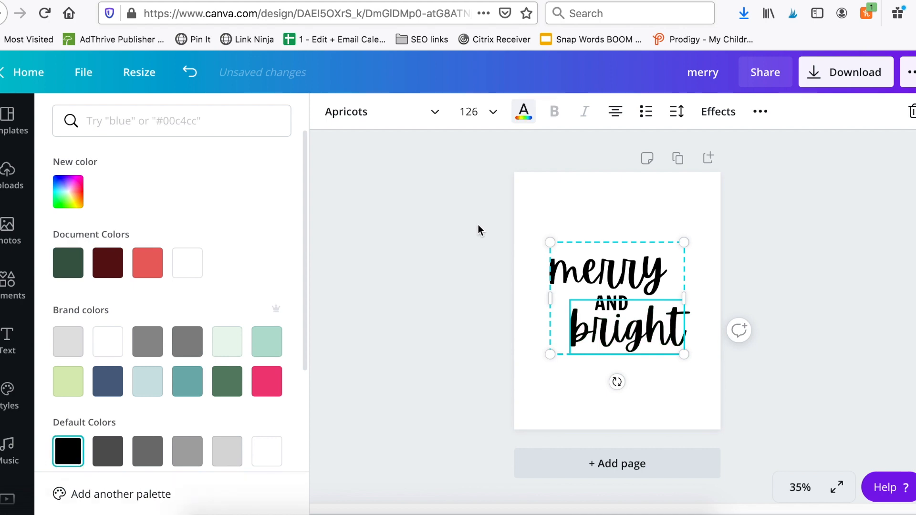
{"action": "left_click", "coordinate": [461, 231]}
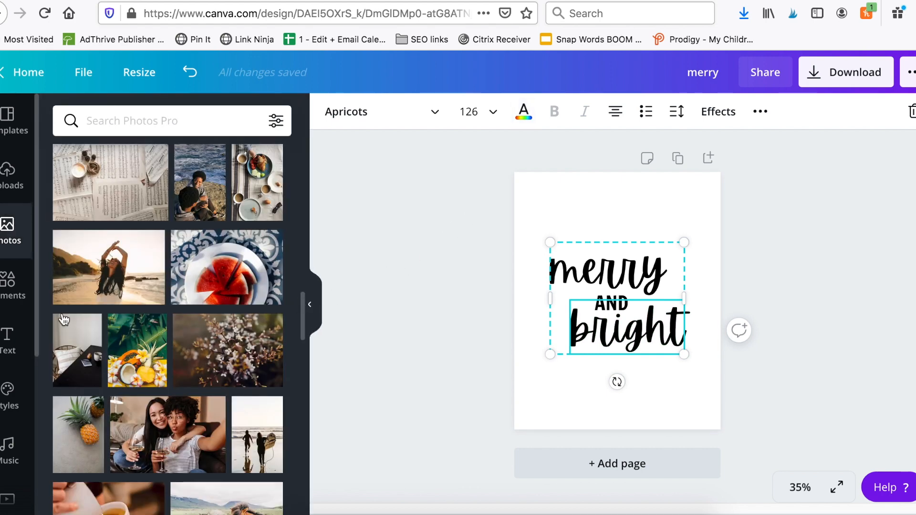
Add the gray snowflake border from the Christmas elements and enlarge it to span the page's full width along the upper edge.
{"action": "left_click", "coordinate": [9, 285]}
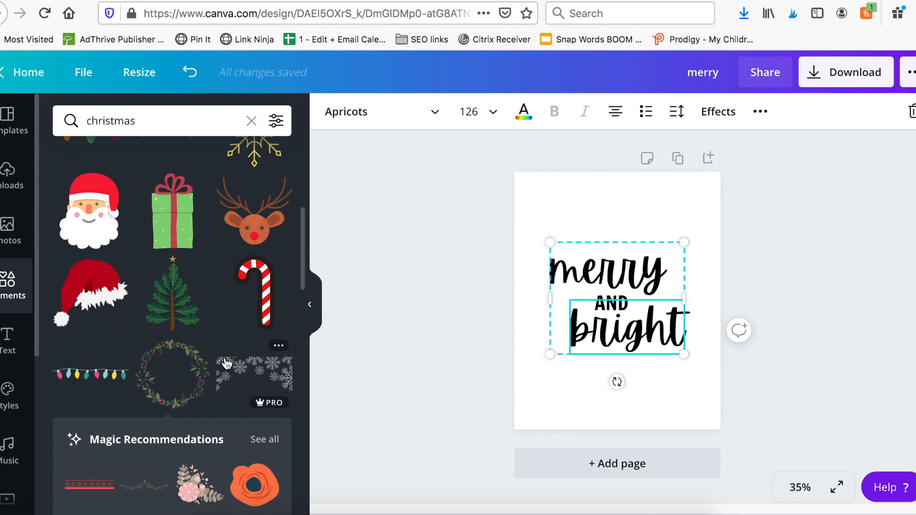
{"action": "left_click", "coordinate": [276, 372]}
{"action": "left_click_drag", "start_coordinate": [577, 283], "coordinate": [489, 242]}
{"action": "left_click_drag", "start_coordinate": [533, 267], "coordinate": [556, 196]}
{"action": "left_click_drag", "start_coordinate": [685, 174], "coordinate": [721, 155]}
{"action": "left_click_drag", "start_coordinate": [676, 212], "coordinate": [674, 229]}
Move the "merry AND bright" text group below the snowflakes and enlarge it to a font size of 150 for "bright".
{"action": "left_click", "coordinate": [611, 315]}
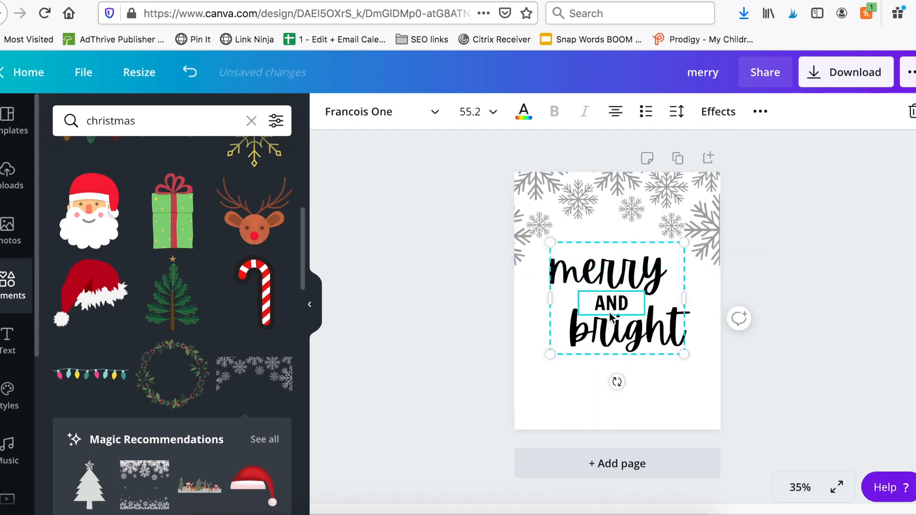
{"action": "left_click_drag", "start_coordinate": [611, 315], "coordinate": [611, 340]}
{"action": "left_click_drag", "start_coordinate": [549, 267], "coordinate": [530, 238]}
{"action": "left_click_drag", "start_coordinate": [615, 331], "coordinate": [626, 344]}
Recolor the snowflake border to black from the document colors.
{"action": "left_click", "coordinate": [655, 234]}
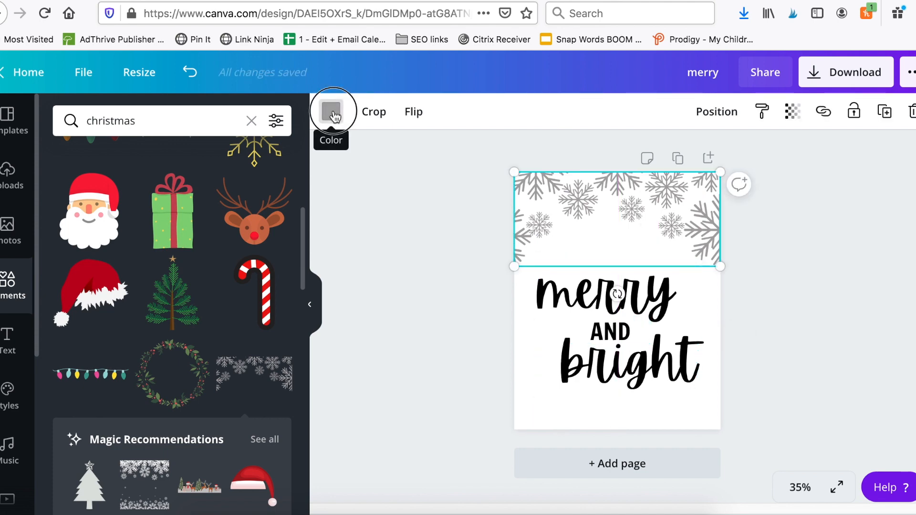
{"action": "left_click", "coordinate": [334, 116]}
{"action": "left_click", "coordinate": [67, 262]}
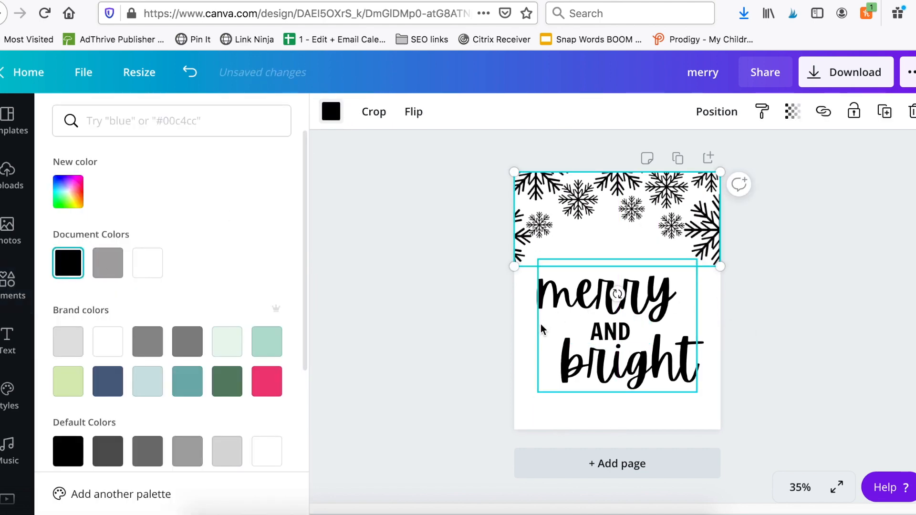
Nudge the "merry AND bright" text group slightly upward toward the snowflakes.
{"action": "left_click", "coordinate": [654, 364]}
{"action": "key", "text": "shift+Up"}
{"action": "key", "text": "shift+Up"}
{"action": "key", "text": "shift+Up"}
{"action": "key", "text": "shift+Up"}
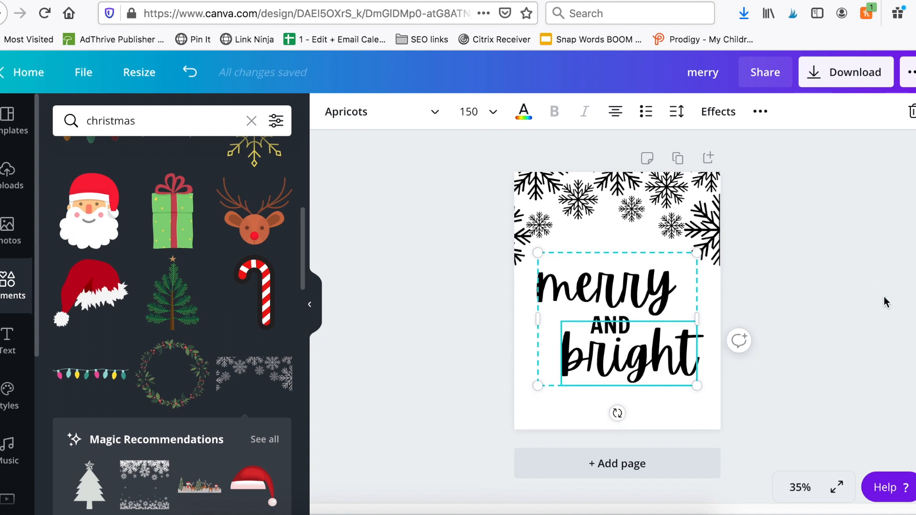
{"action": "left_click", "coordinate": [885, 297]}
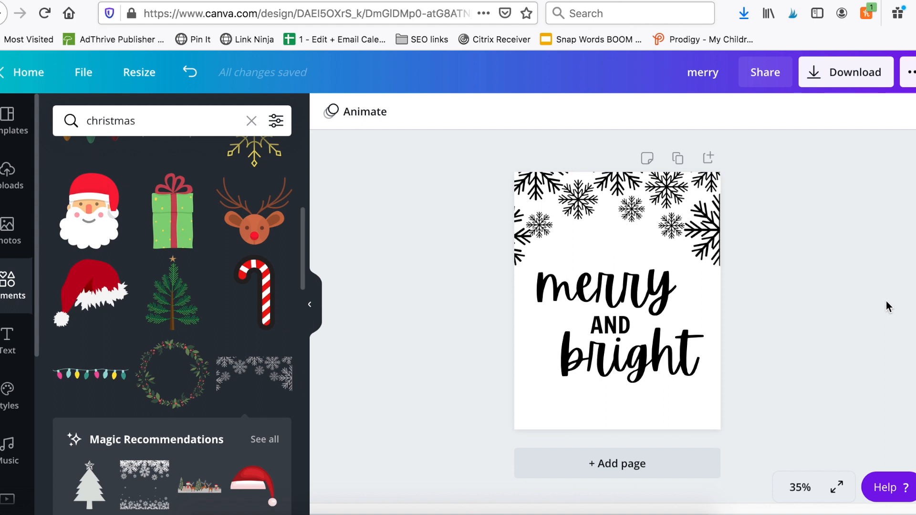
Download the design as a 1600 x 2000 px PNG without a transparent background.
{"action": "left_click", "coordinate": [836, 76]}
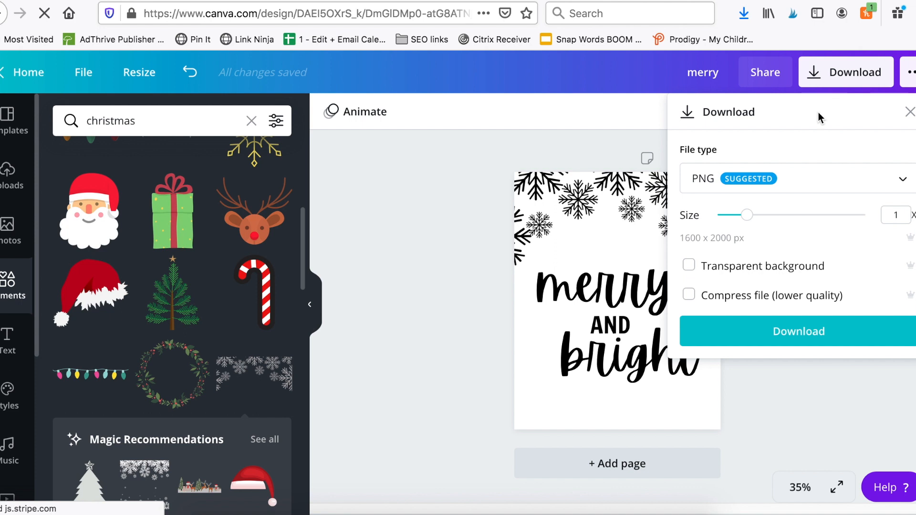
{"action": "left_click", "coordinate": [752, 191]}
{"action": "left_click", "coordinate": [753, 190]}
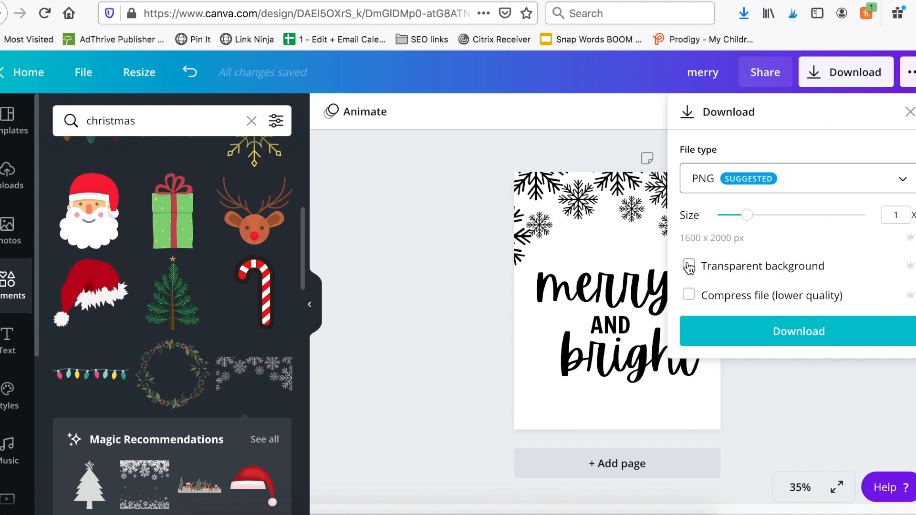
{"action": "left_click", "coordinate": [689, 266]}
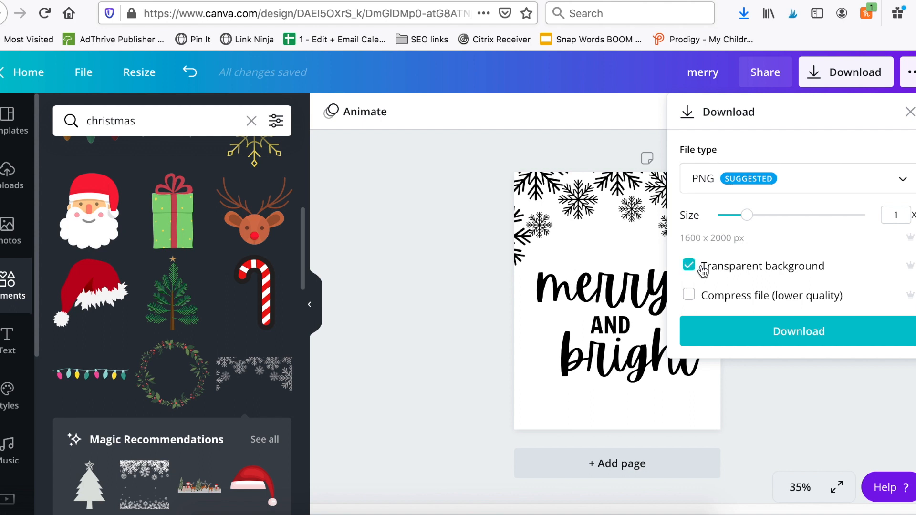
{"action": "left_click", "coordinate": [691, 266]}
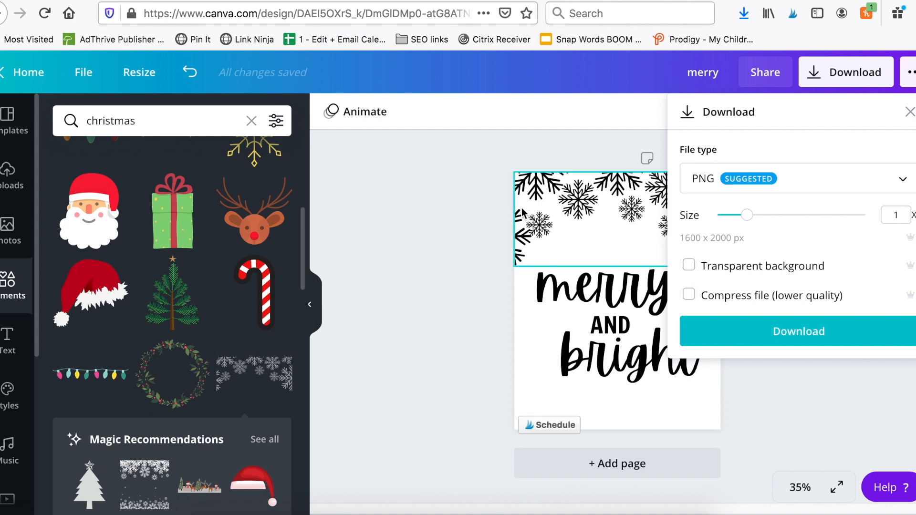
{"action": "left_click", "coordinate": [711, 194]}
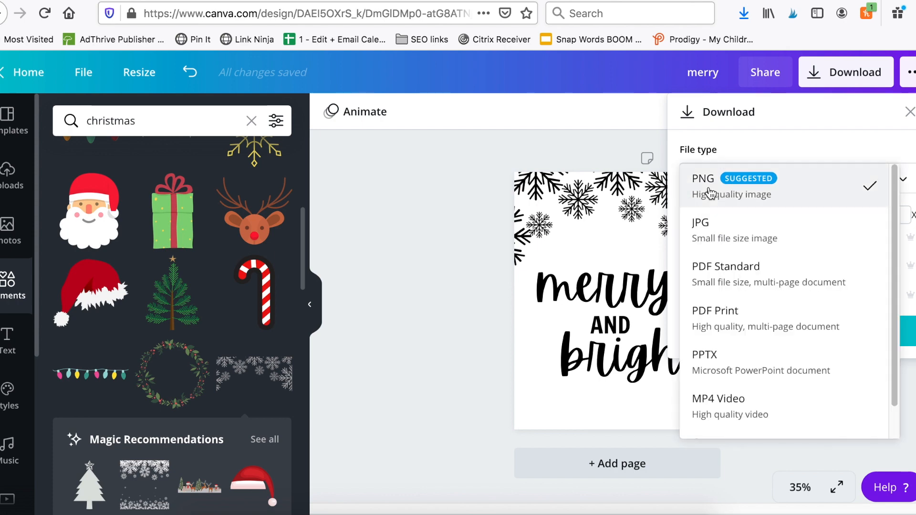
{"action": "left_click", "coordinate": [711, 193]}
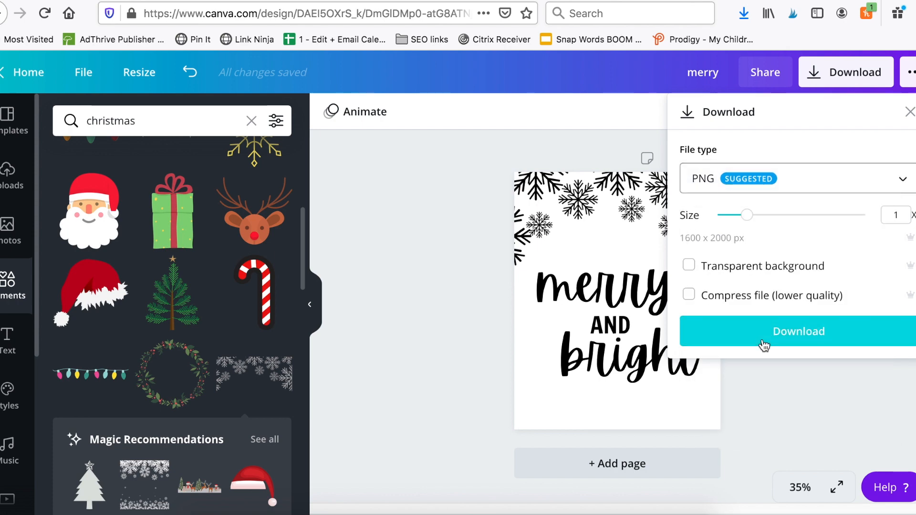
{"action": "left_click", "coordinate": [761, 336]}
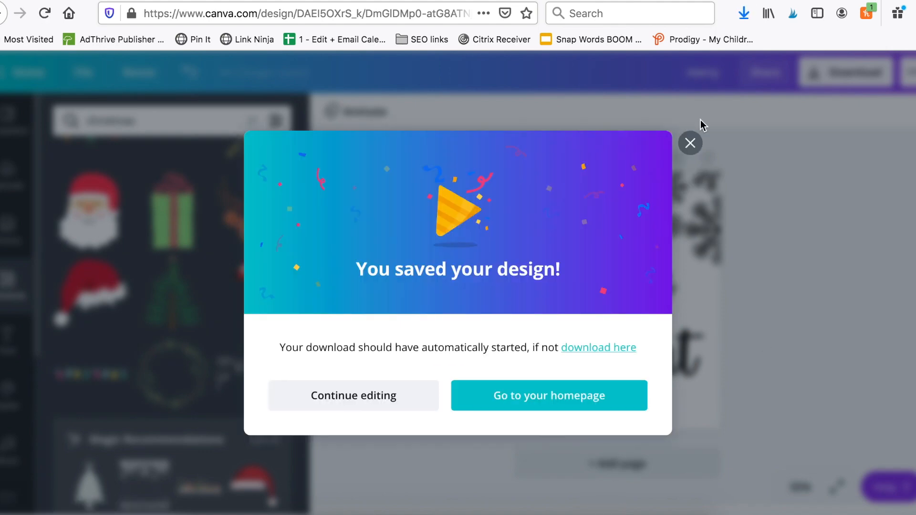
{"action": "left_click", "coordinate": [691, 142]}
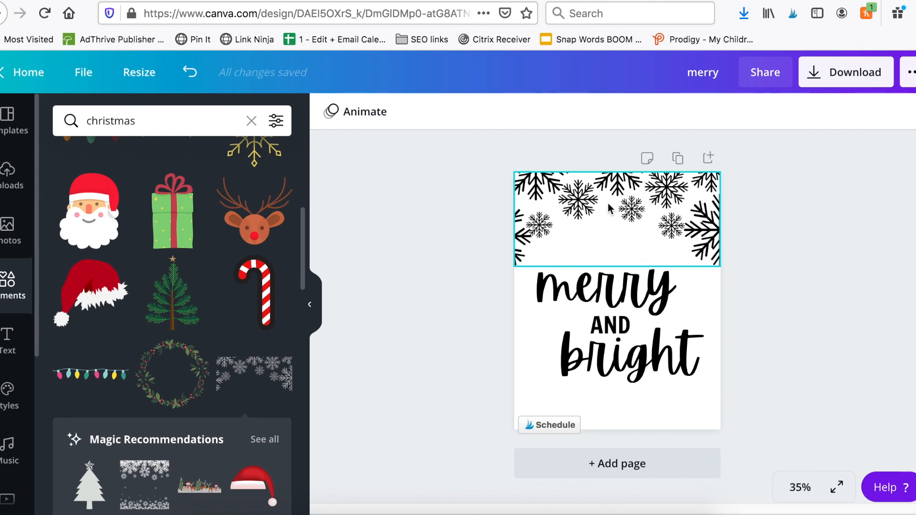
Switch to Cricut Design Space and start a new project.
{"action": "left_click", "coordinate": [420, 513]}
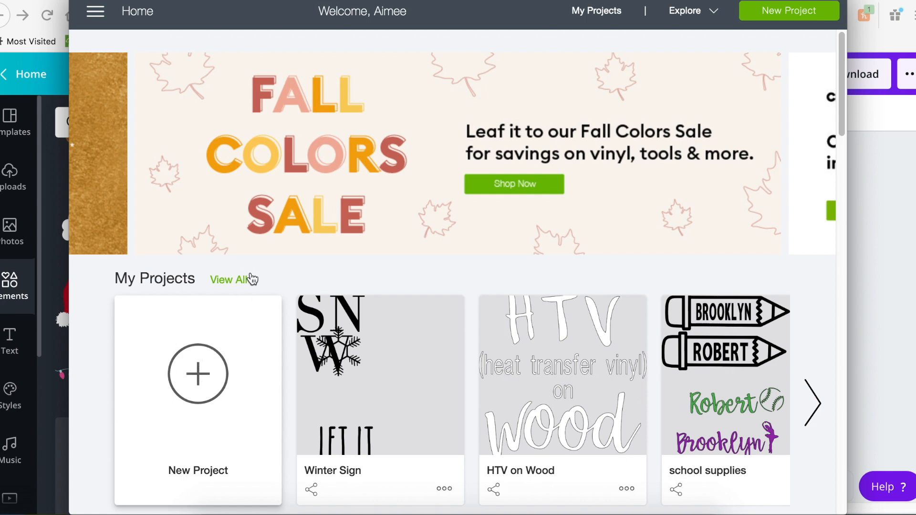
{"action": "left_click", "coordinate": [246, 332]}
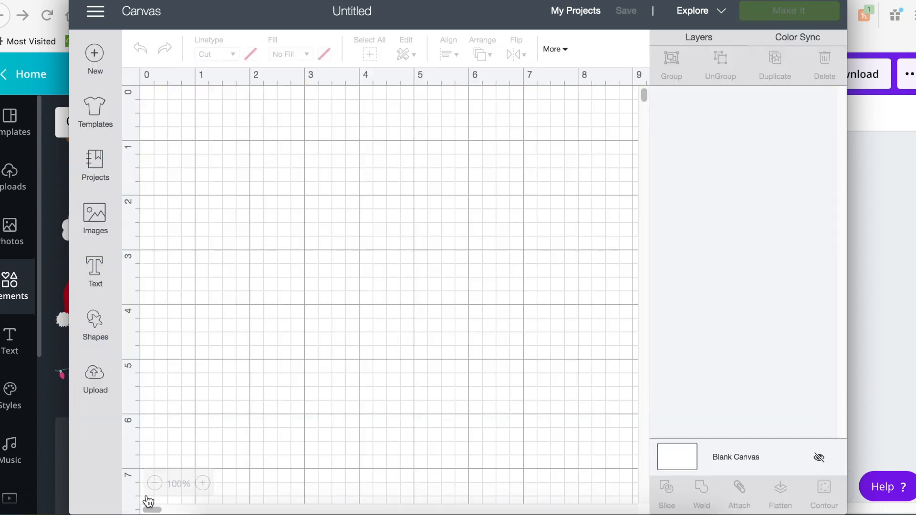
{"action": "left_click", "coordinate": [154, 483]}
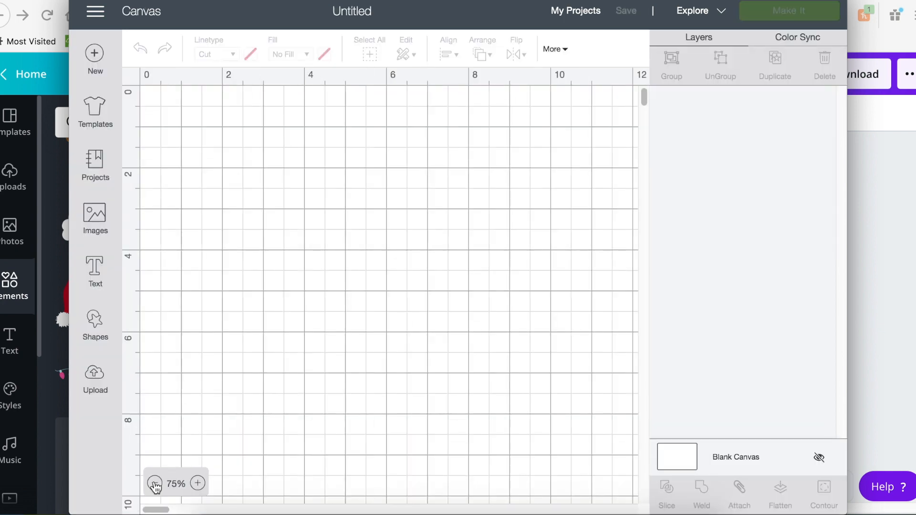
Upload the downloaded "merry and bright" snowflake PNG as a new image.
{"action": "left_click", "coordinate": [96, 376]}
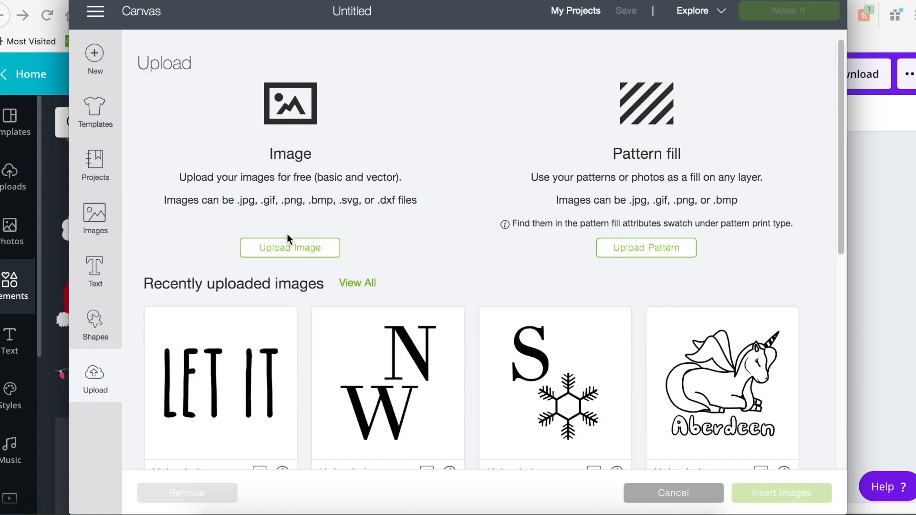
{"action": "scroll", "coordinate": [788, 329], "scroll_direction": "down", "scroll_amount": 1}
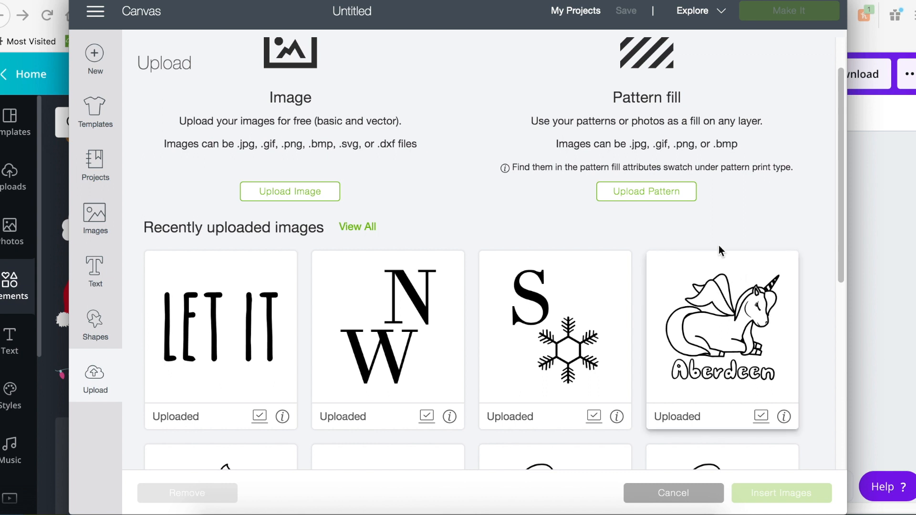
{"action": "left_click_drag", "start_coordinate": [840, 217], "coordinate": [841, 279]}
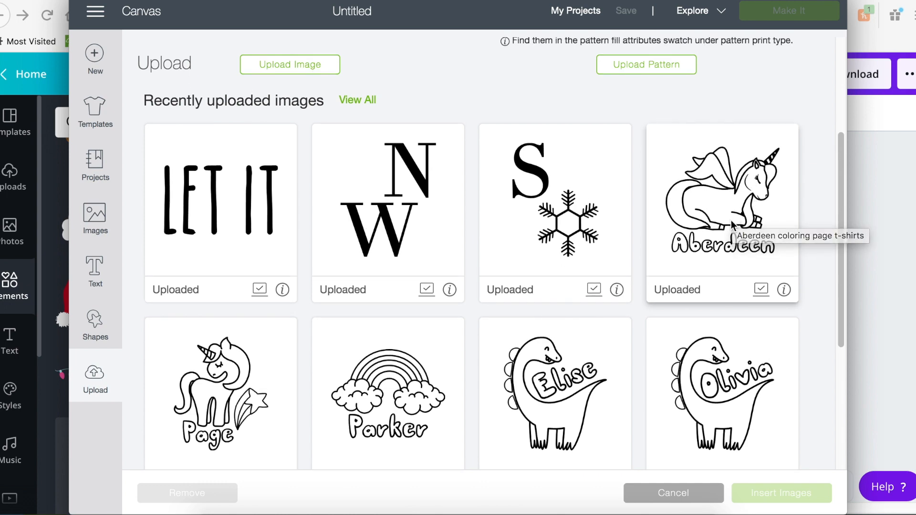
{"action": "scroll", "coordinate": [730, 224], "scroll_direction": "up", "scroll_amount": 4}
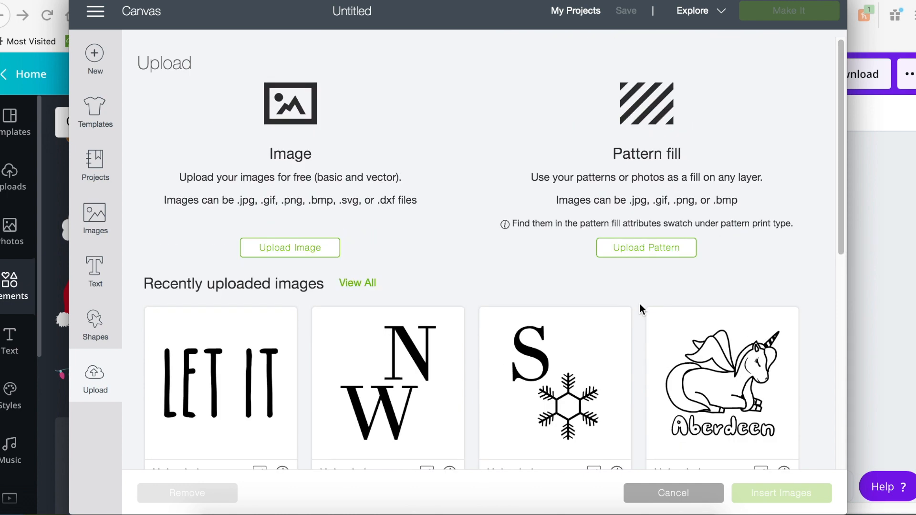
{"action": "left_click", "coordinate": [319, 259]}
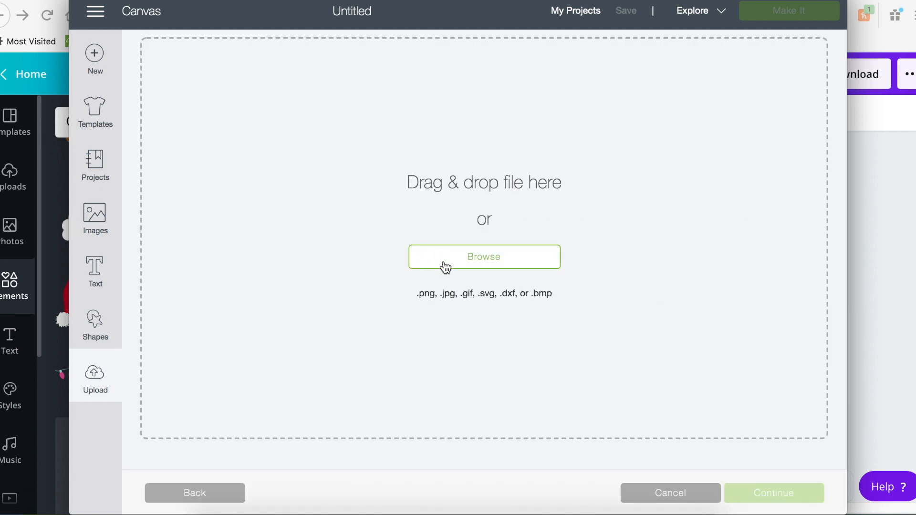
{"action": "left_click", "coordinate": [612, 507]}
{"action": "left_click_drag", "start_coordinate": [615, 459], "coordinate": [461, 267]}
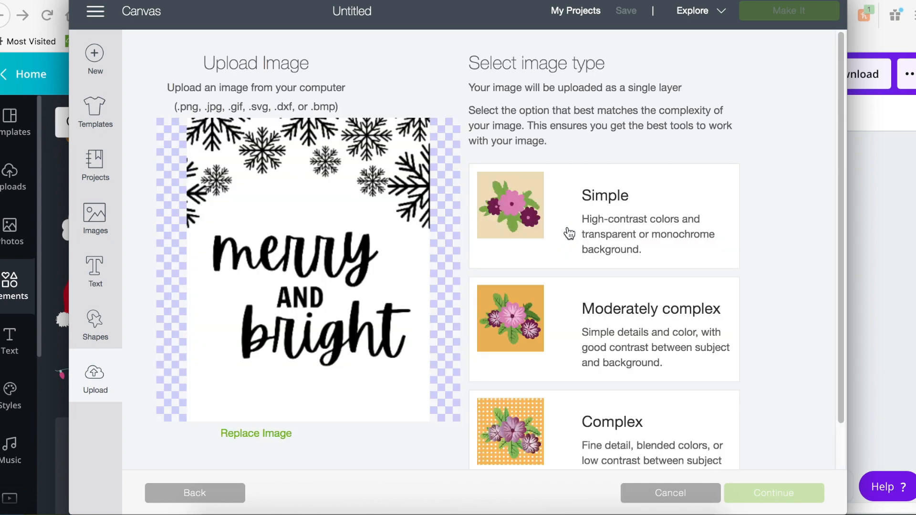
Set the image type to Simple and erase the white background around the snowflakes and lettering.
{"action": "left_click", "coordinate": [577, 206]}
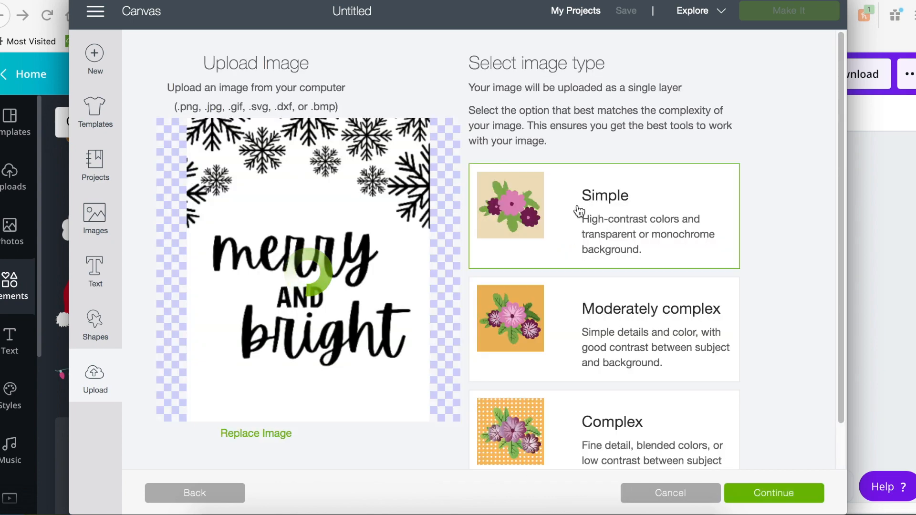
{"action": "left_click", "coordinate": [774, 494]}
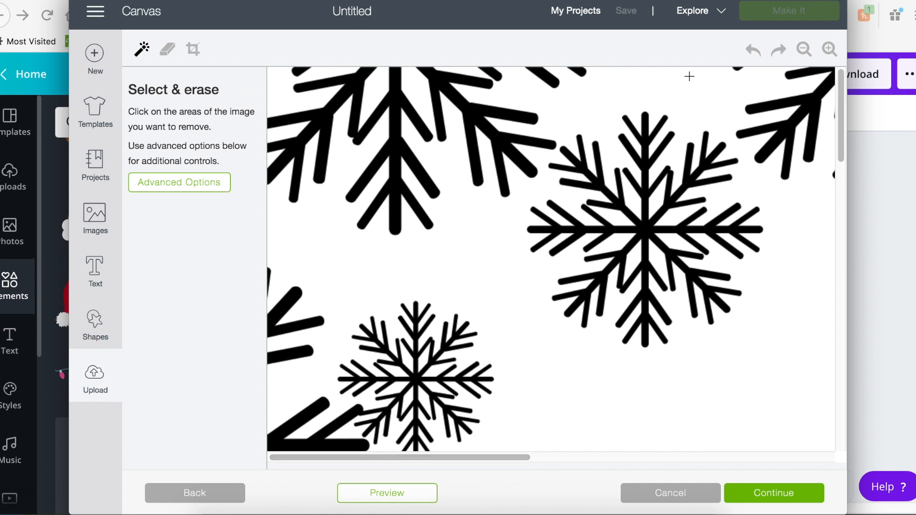
{"action": "left_click", "coordinate": [804, 49]}
{"action": "left_click", "coordinate": [804, 50]}
{"action": "left_click", "coordinate": [482, 291]}
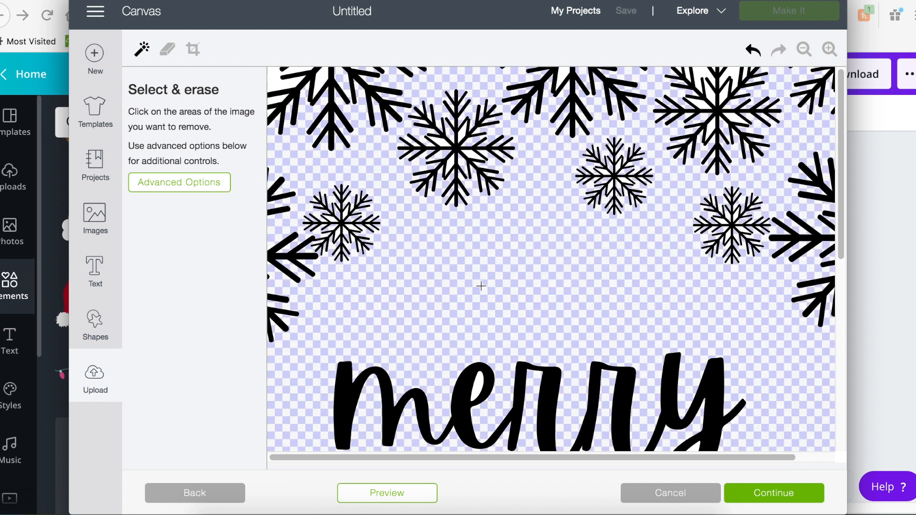
Erase the white areas enclosed by the letters of the "merry and bright" lettering.
{"action": "scroll", "coordinate": [639, 237], "scroll_direction": "down", "scroll_amount": 10}
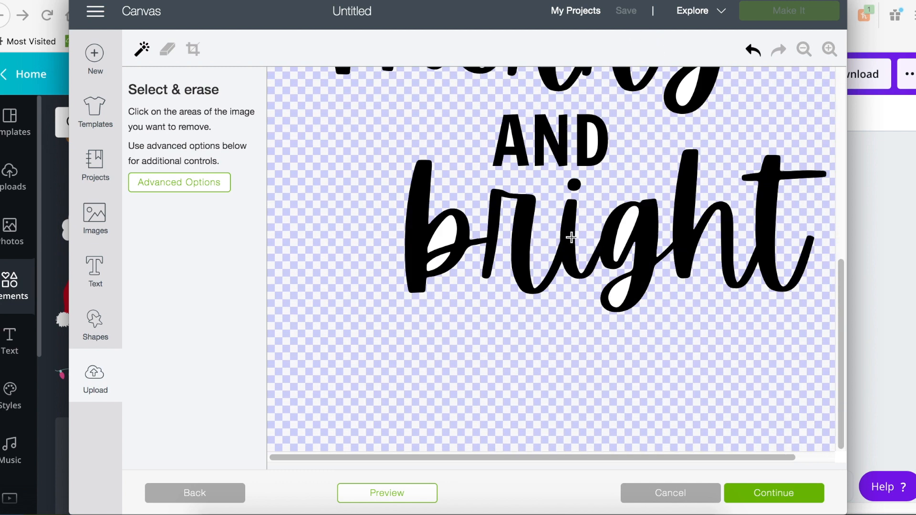
{"action": "left_click", "coordinate": [439, 262]}
{"action": "left_click", "coordinate": [440, 235]}
{"action": "left_click", "coordinate": [631, 287]}
{"action": "left_click", "coordinate": [620, 236]}
{"action": "left_click", "coordinate": [595, 130]}
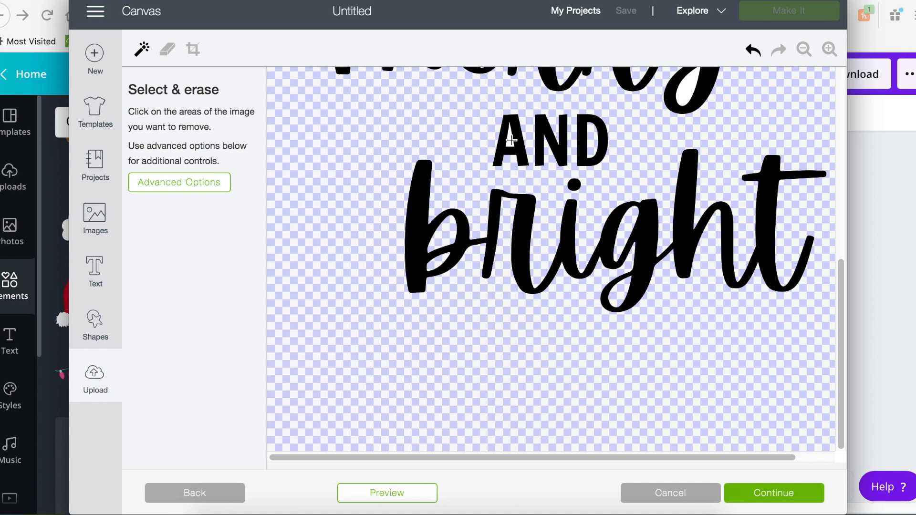
{"action": "scroll", "coordinate": [643, 152], "scroll_direction": "up", "scroll_amount": 3}
{"action": "left_click", "coordinate": [688, 165]}
{"action": "scroll", "coordinate": [667, 181], "scroll_direction": "up", "scroll_amount": 1}
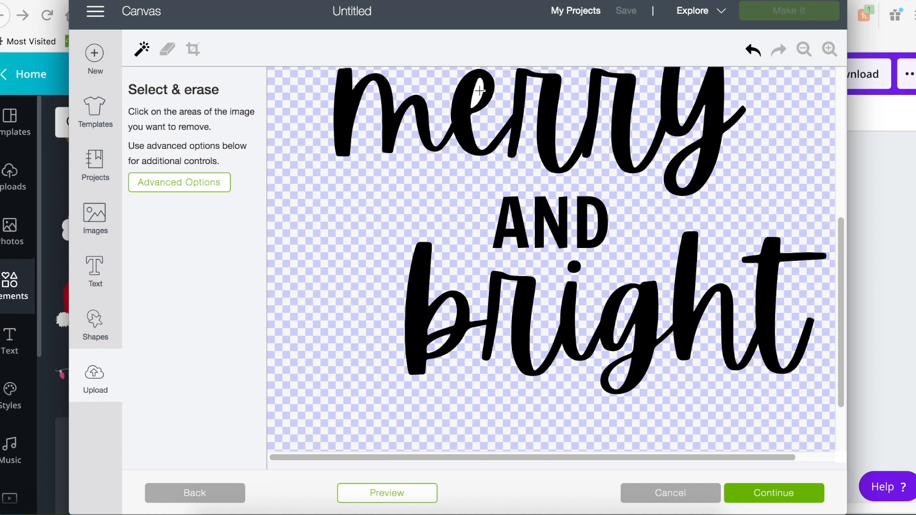
Erase the white gaps inside the large and small snowflakes on the image's left side, undoing any removal of black artwork.
{"action": "scroll", "coordinate": [651, 231], "scroll_direction": "up", "scroll_amount": 10}
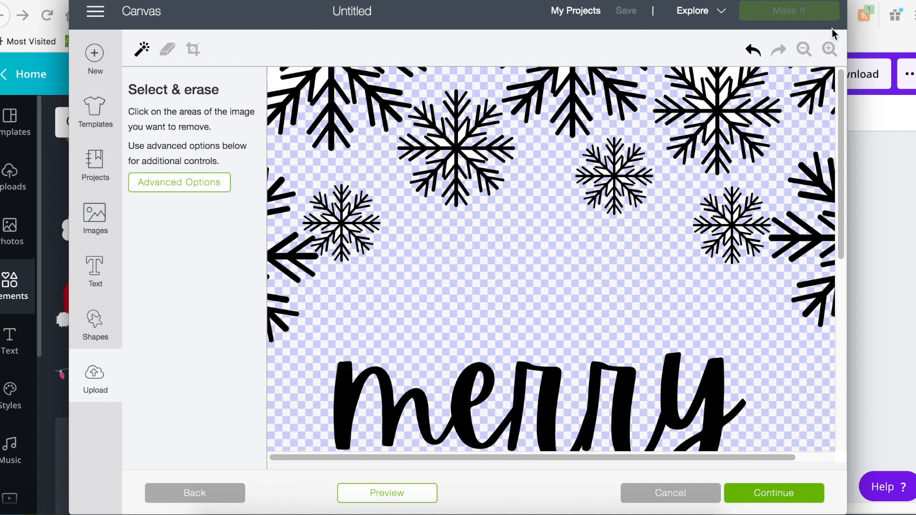
{"action": "left_click", "coordinate": [830, 49]}
{"action": "left_click", "coordinate": [694, 245]}
{"action": "left_click", "coordinate": [788, 290]}
{"action": "left_click", "coordinate": [751, 240]}
{"action": "scroll", "coordinate": [484, 341], "scroll_direction": "down", "scroll_amount": 3}
{"action": "left_click", "coordinate": [463, 345]}
{"action": "left_click", "coordinate": [425, 356]}
{"action": "left_click", "coordinate": [444, 394]}
{"action": "left_click", "coordinate": [475, 374]}
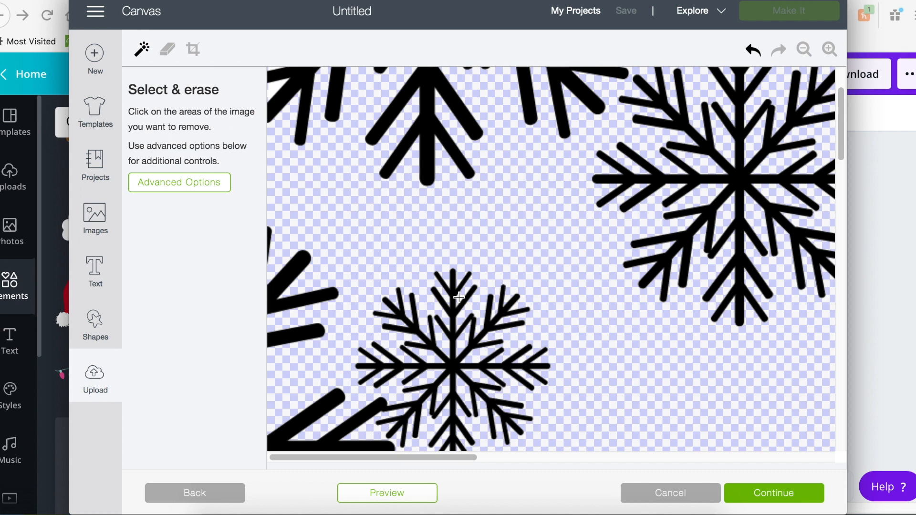
{"action": "left_click", "coordinate": [459, 332]}
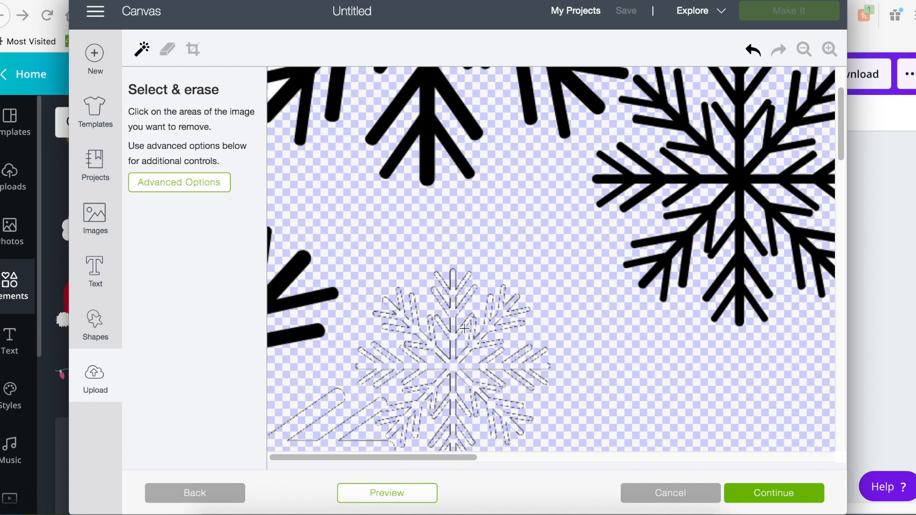
{"action": "left_click", "coordinate": [753, 51]}
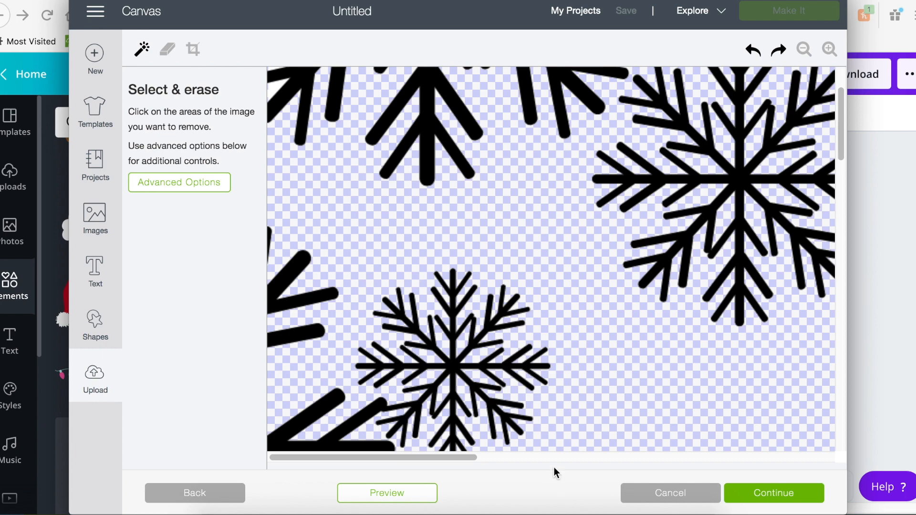
Erase leftover white between the branches of the snowflake in the image's upper-left corner.
{"action": "left_click", "coordinate": [805, 50]}
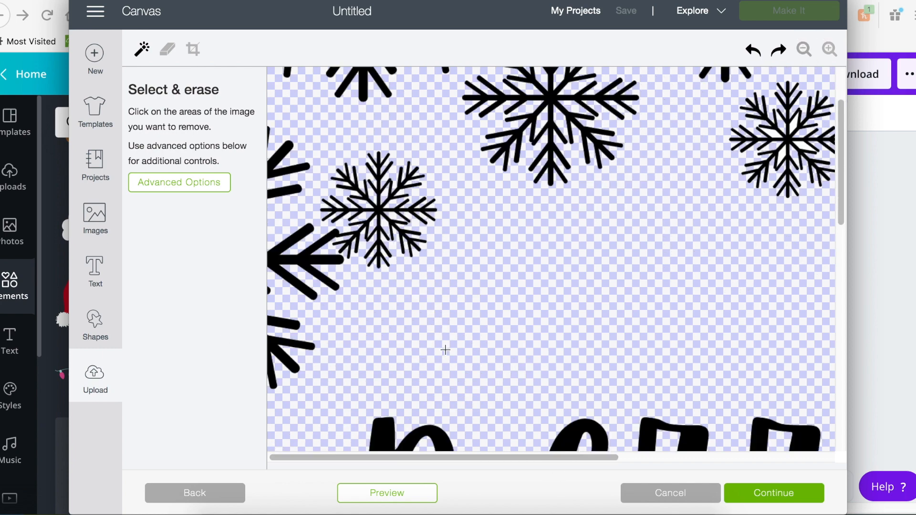
{"action": "scroll", "coordinate": [422, 331], "scroll_direction": "up", "scroll_amount": 3}
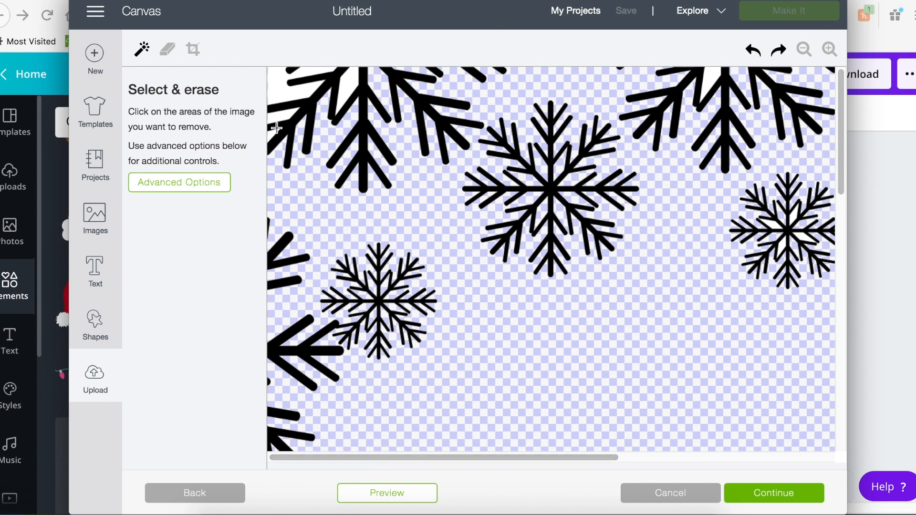
{"action": "left_click", "coordinate": [276, 125]}
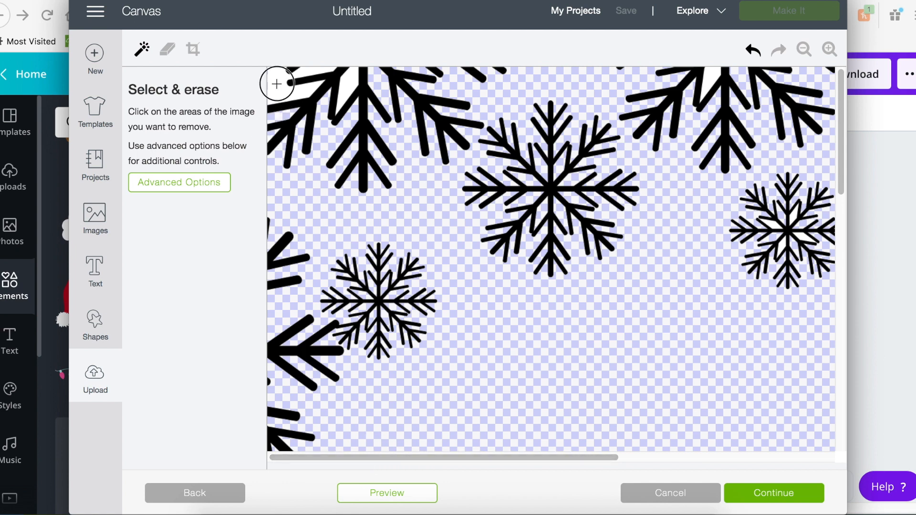
Erase the remaining white gaps inside the middle and right-hand snowflakes along the image's upper part.
{"action": "scroll", "coordinate": [368, 280], "scroll_direction": "down", "scroll_amount": 4}
{"action": "left_click_drag", "start_coordinate": [541, 458], "coordinate": [764, 459]}
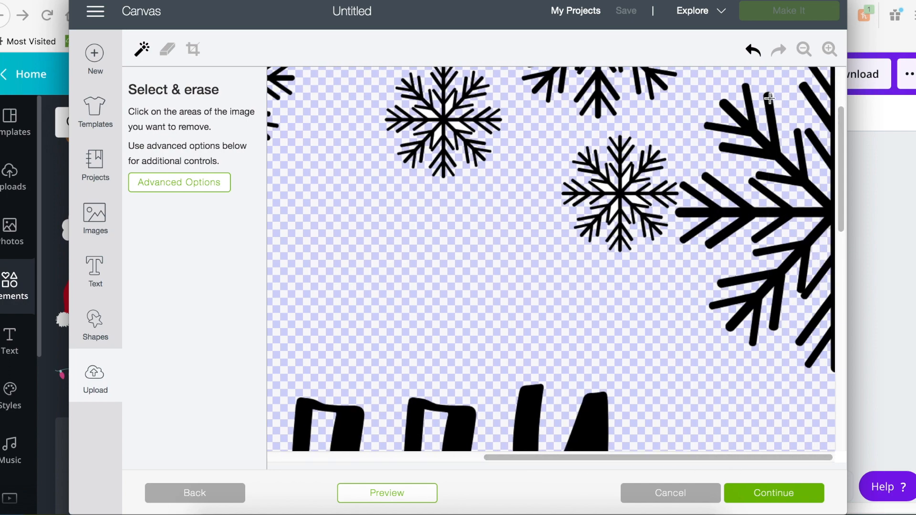
{"action": "left_click", "coordinate": [830, 49]}
{"action": "left_click", "coordinate": [830, 49]}
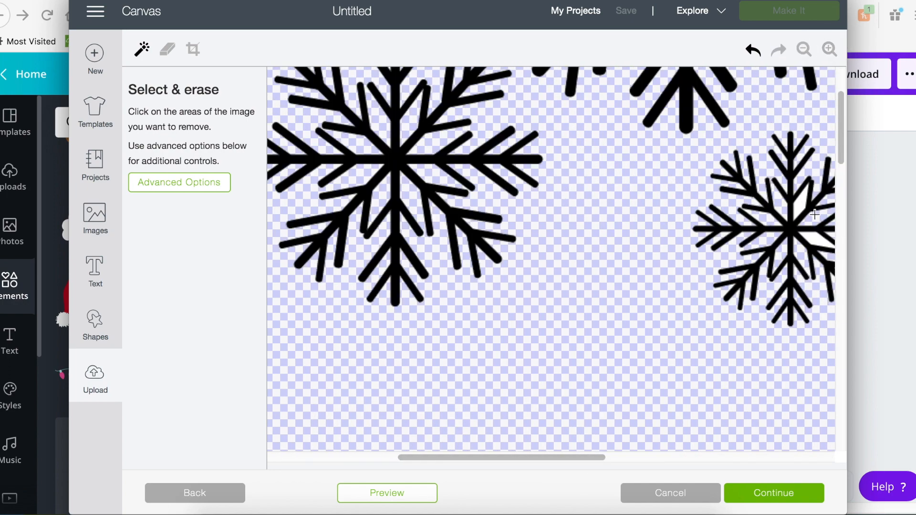
{"action": "scroll", "coordinate": [802, 265], "scroll_direction": "up", "scroll_amount": 4}
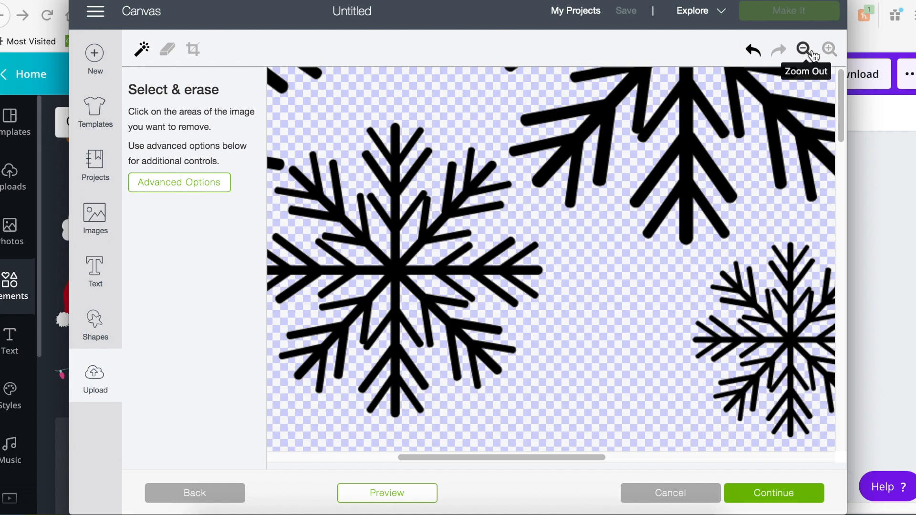
{"action": "left_click_drag", "start_coordinate": [603, 458], "coordinate": [775, 459]}
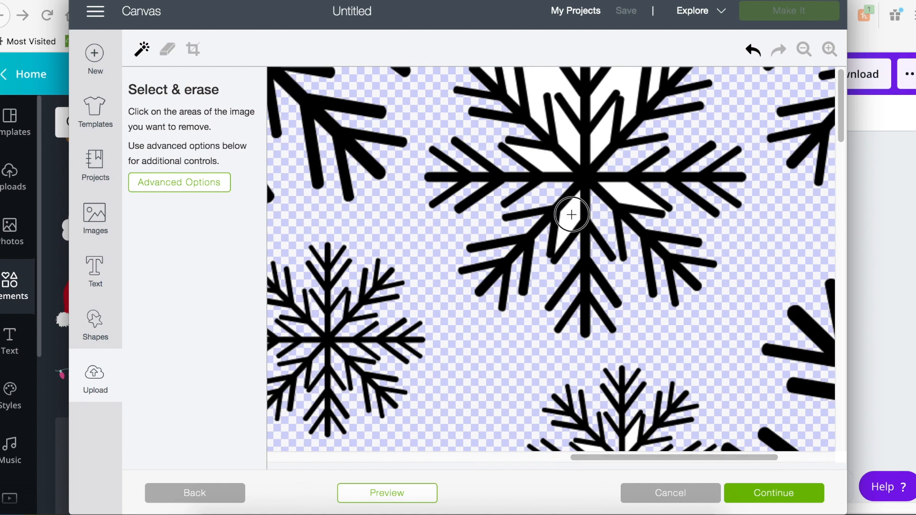
{"action": "left_click", "coordinate": [619, 84]}
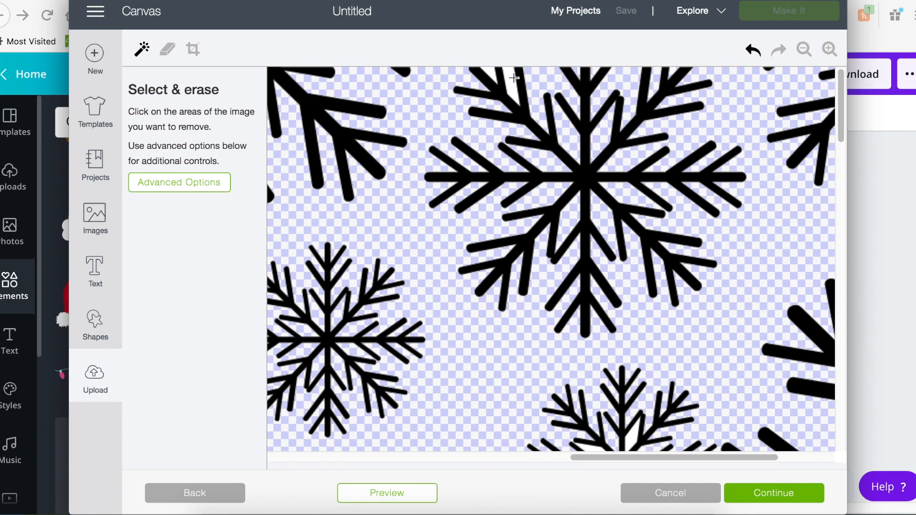
Check the whole cleaned-up design, accept it and save it as a Cut image named "merry".
{"action": "mouse_move", "coordinate": [601, 459]}
{"action": "left_mouse_down"}
{"action": "mouse_move", "coordinate": [656, 459]}
{"action": "mouse_move", "coordinate": [305, 459]}
{"action": "left_mouse_up"}
{"action": "scroll", "coordinate": [384, 336], "scroll_direction": "down", "scroll_amount": 15}
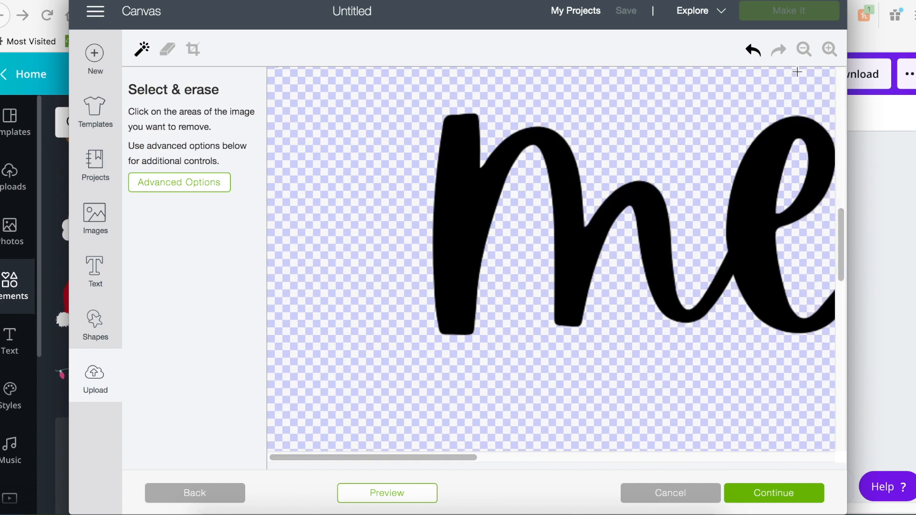
{"action": "left_click", "coordinate": [805, 50]}
{"action": "left_click", "coordinate": [806, 51]}
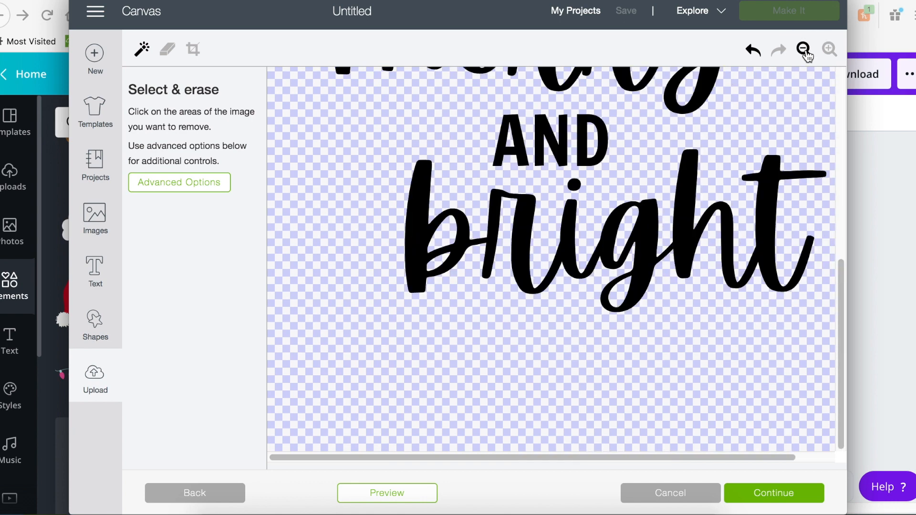
{"action": "left_click", "coordinate": [804, 49]}
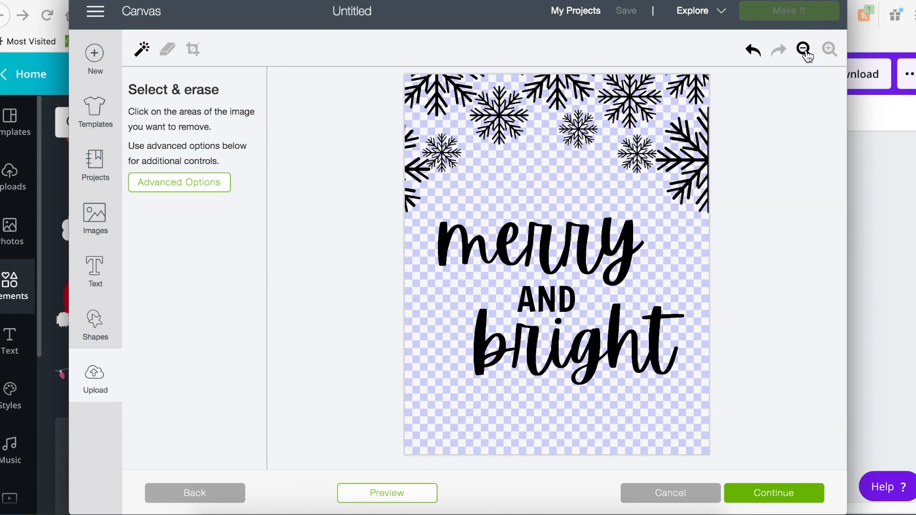
{"action": "left_click", "coordinate": [756, 495]}
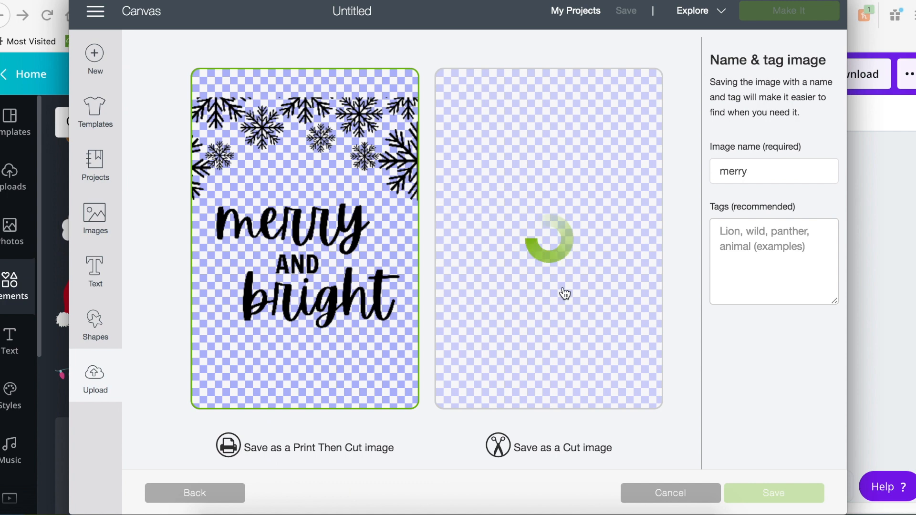
{"action": "left_click", "coordinate": [579, 258]}
{"action": "left_click", "coordinate": [753, 501]}
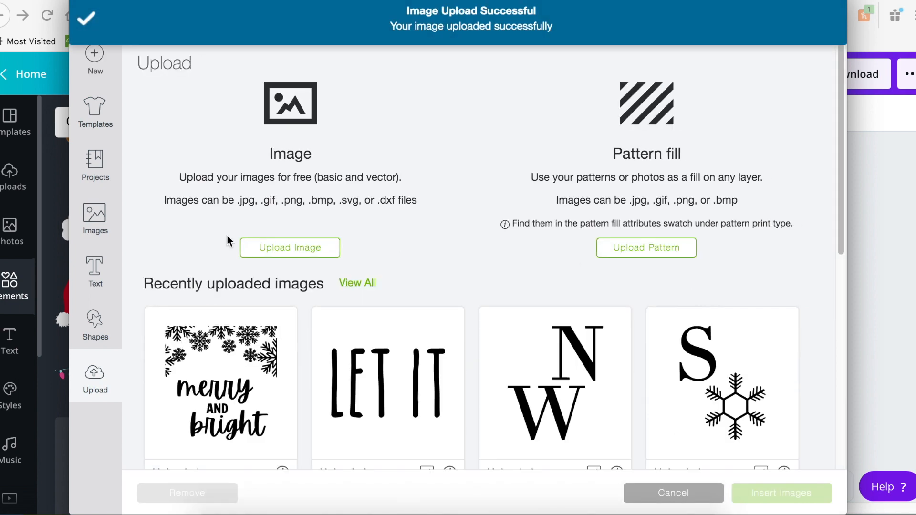
Insert the uploaded "merry" cut image onto the canvas and scale it down freehand.
{"action": "left_click", "coordinate": [742, 498]}
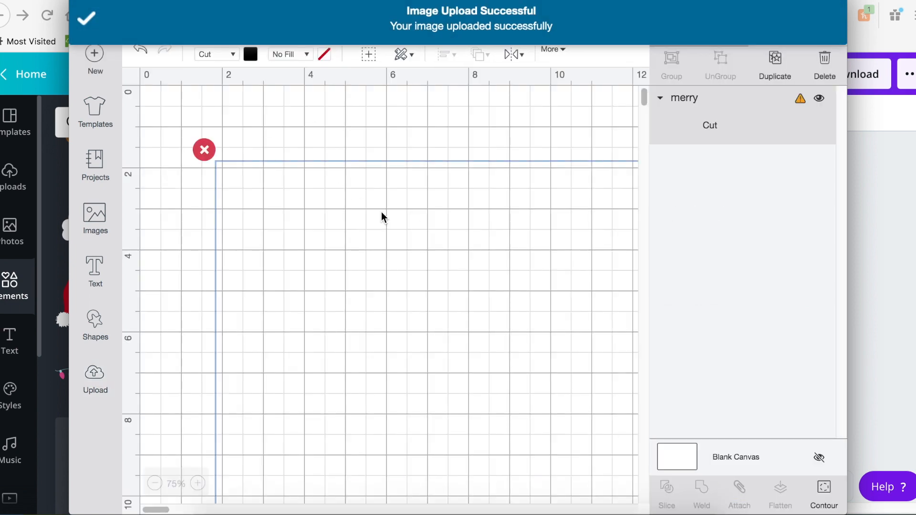
{"action": "left_click", "coordinate": [154, 483]}
{"action": "left_click", "coordinate": [155, 483]}
{"action": "left_click_drag", "start_coordinate": [482, 443], "coordinate": [388, 345]}
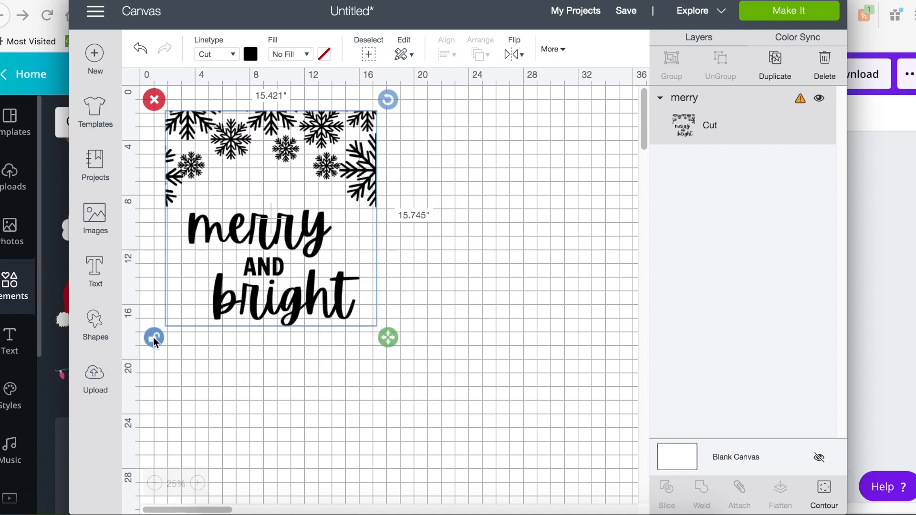
{"action": "left_click_drag", "start_coordinate": [388, 342], "coordinate": [370, 304]}
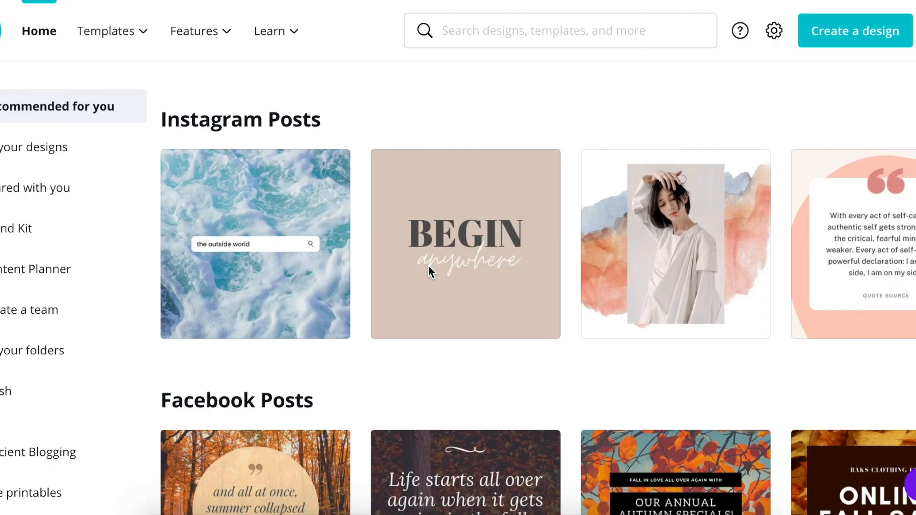
Switch to the Canva home page and browse the recommended template categories from Instagram Posts down to Facebook Event Covers.
{"action": "scroll", "coordinate": [428, 266], "scroll_direction": "down", "scroll_amount": 5}
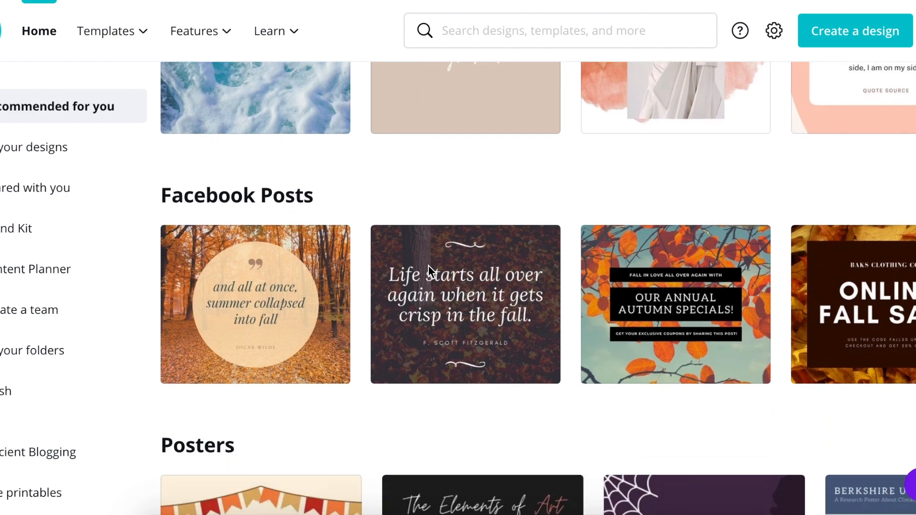
{"action": "scroll", "coordinate": [428, 265], "scroll_direction": "down", "scroll_amount": 5}
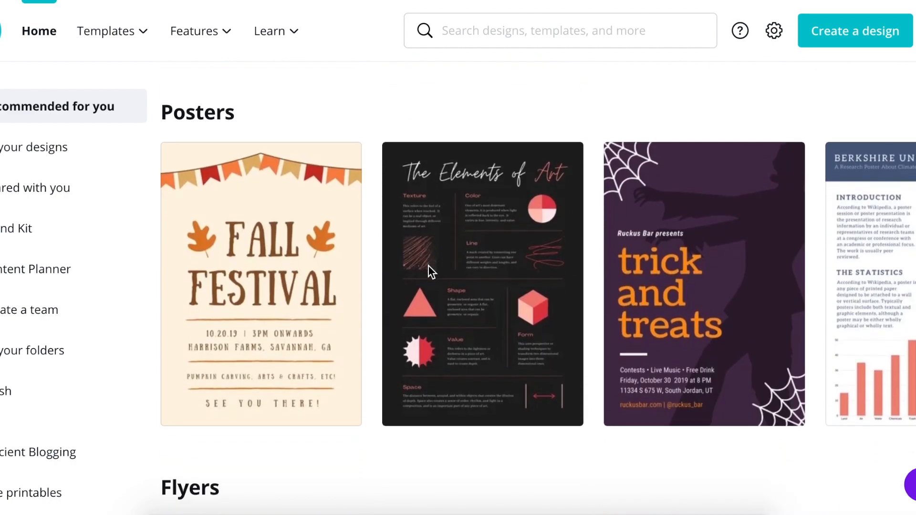
{"action": "scroll", "coordinate": [429, 267], "scroll_direction": "down", "scroll_amount": 6}
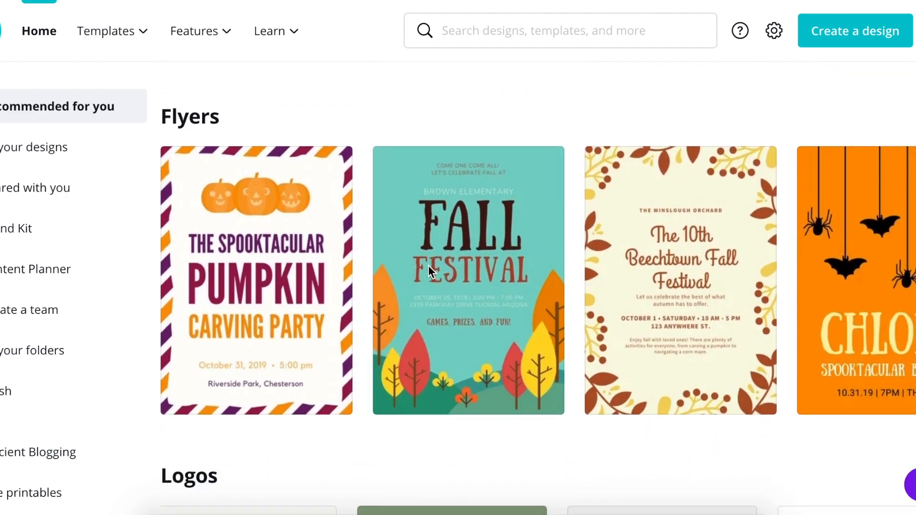
{"action": "scroll", "coordinate": [428, 265], "scroll_direction": "down", "scroll_amount": 6}
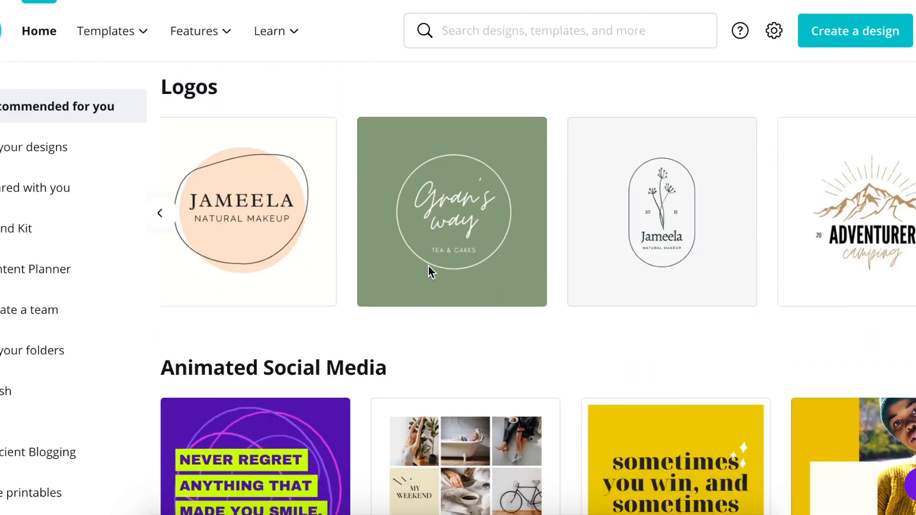
{"action": "scroll", "coordinate": [429, 265], "scroll_direction": "down", "scroll_amount": 6}
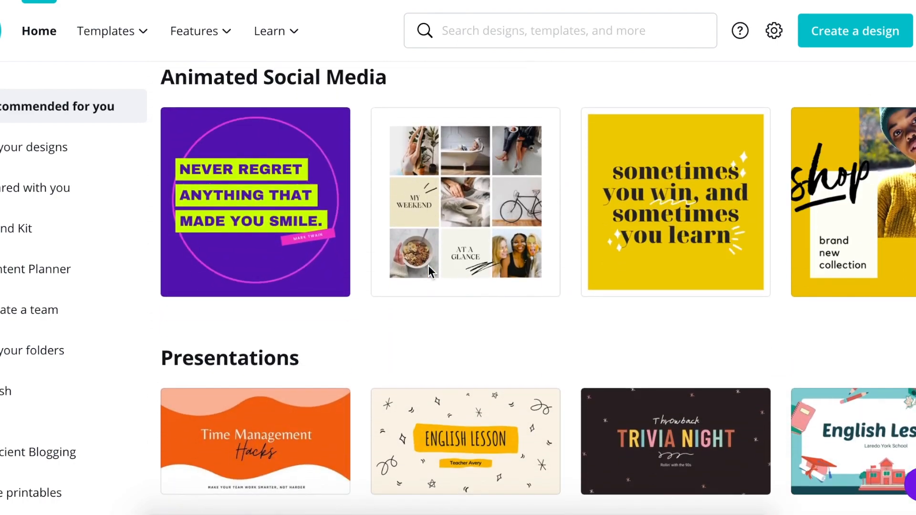
{"action": "scroll", "coordinate": [428, 266], "scroll_direction": "down", "scroll_amount": 6}
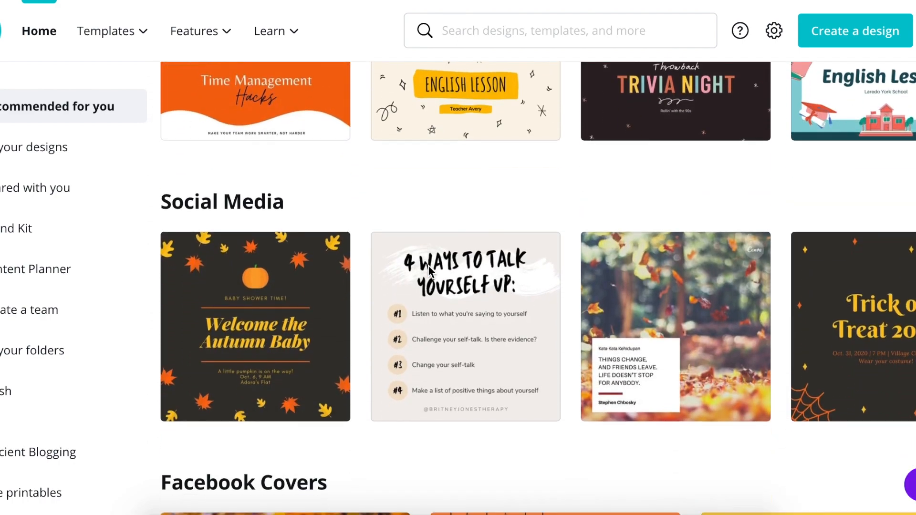
{"action": "scroll", "coordinate": [428, 266], "scroll_direction": "down", "scroll_amount": 6}
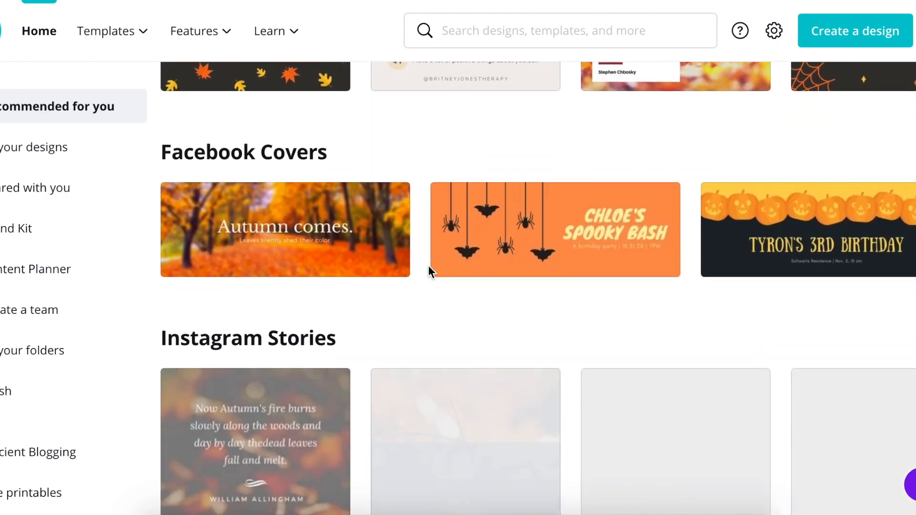
{"action": "scroll", "coordinate": [428, 265], "scroll_direction": "down", "scroll_amount": 6}
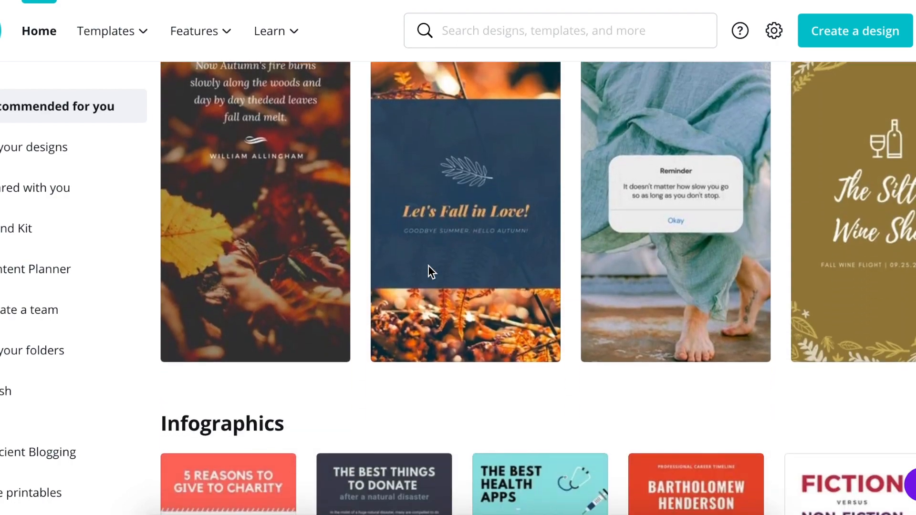
{"action": "scroll", "coordinate": [428, 266], "scroll_direction": "down", "scroll_amount": 6}
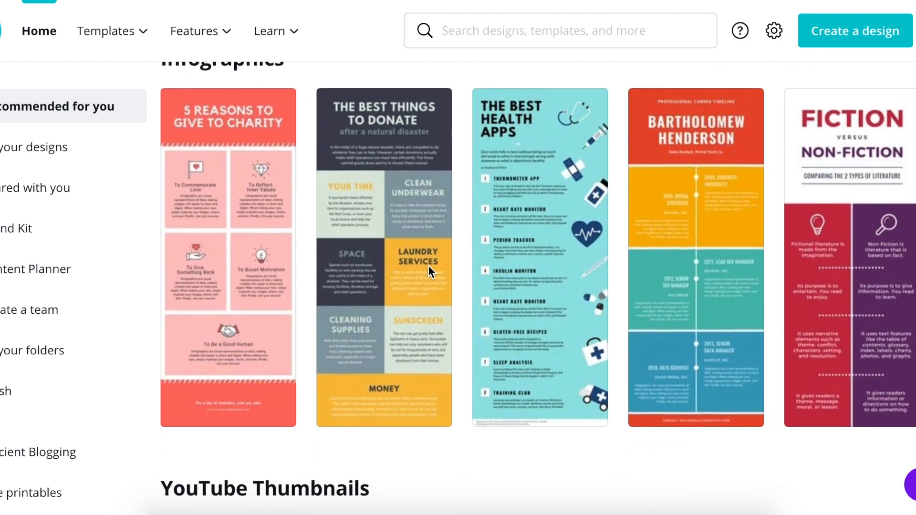
{"action": "scroll", "coordinate": [428, 266], "scroll_direction": "down", "scroll_amount": 6}
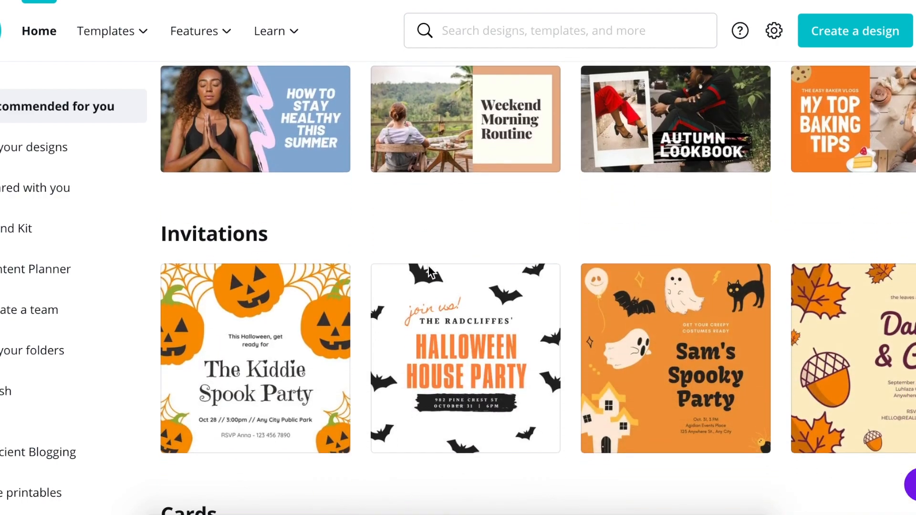
{"action": "scroll", "coordinate": [428, 266], "scroll_direction": "down", "scroll_amount": 6}
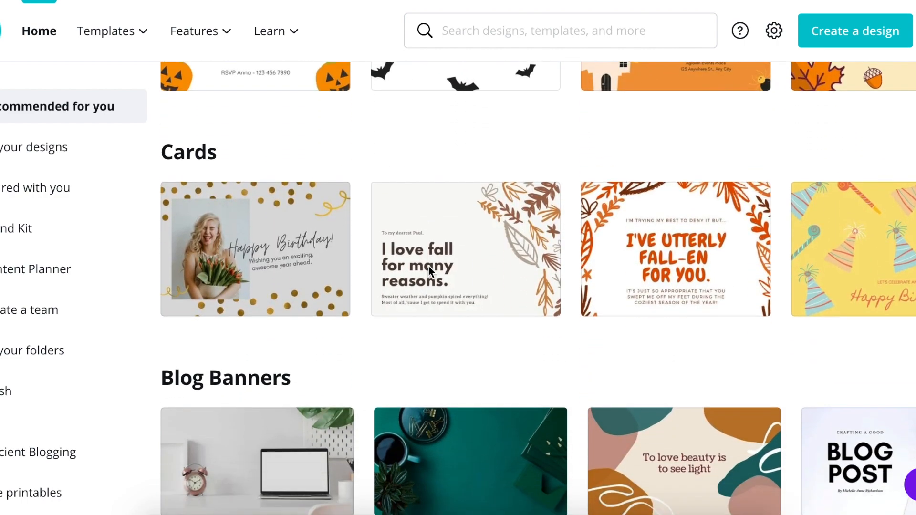
{"action": "scroll", "coordinate": [428, 265], "scroll_direction": "down", "scroll_amount": 6}
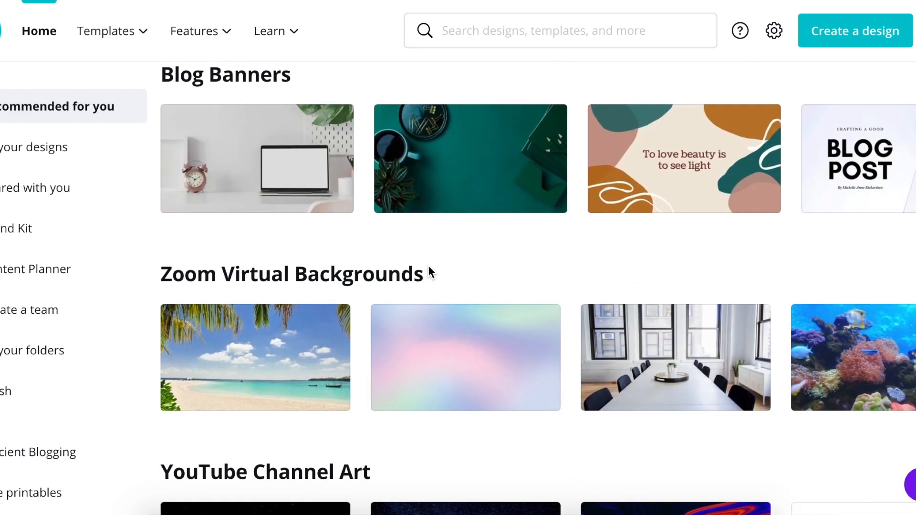
{"action": "scroll", "coordinate": [428, 265], "scroll_direction": "down", "scroll_amount": 6}
{"action": "scroll", "coordinate": [428, 265], "scroll_direction": "down", "scroll_amount": 6}
{"action": "scroll", "coordinate": [428, 265], "scroll_direction": "down", "scroll_amount": 4}
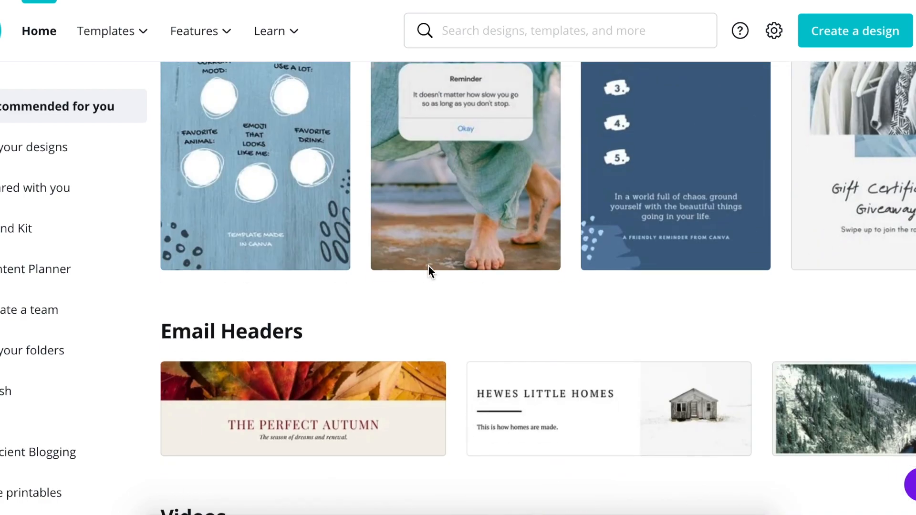
{"action": "scroll", "coordinate": [428, 265], "scroll_direction": "down", "scroll_amount": 6}
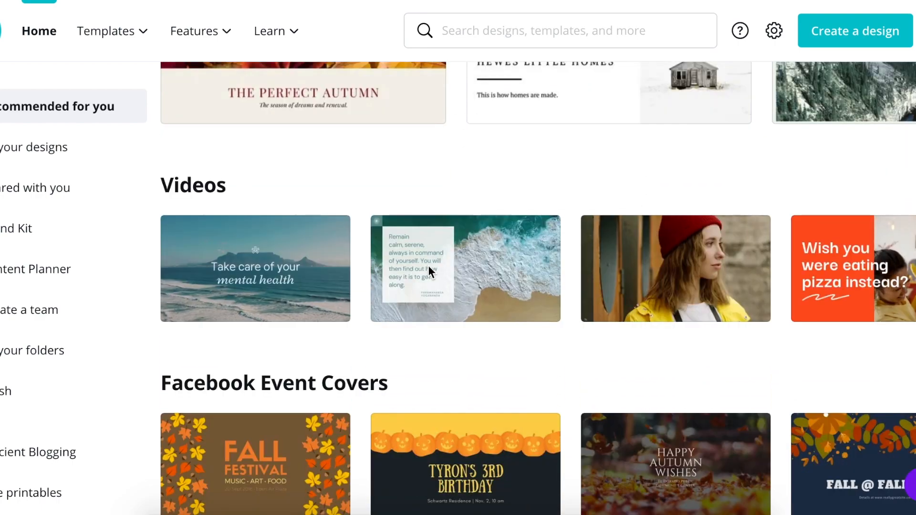